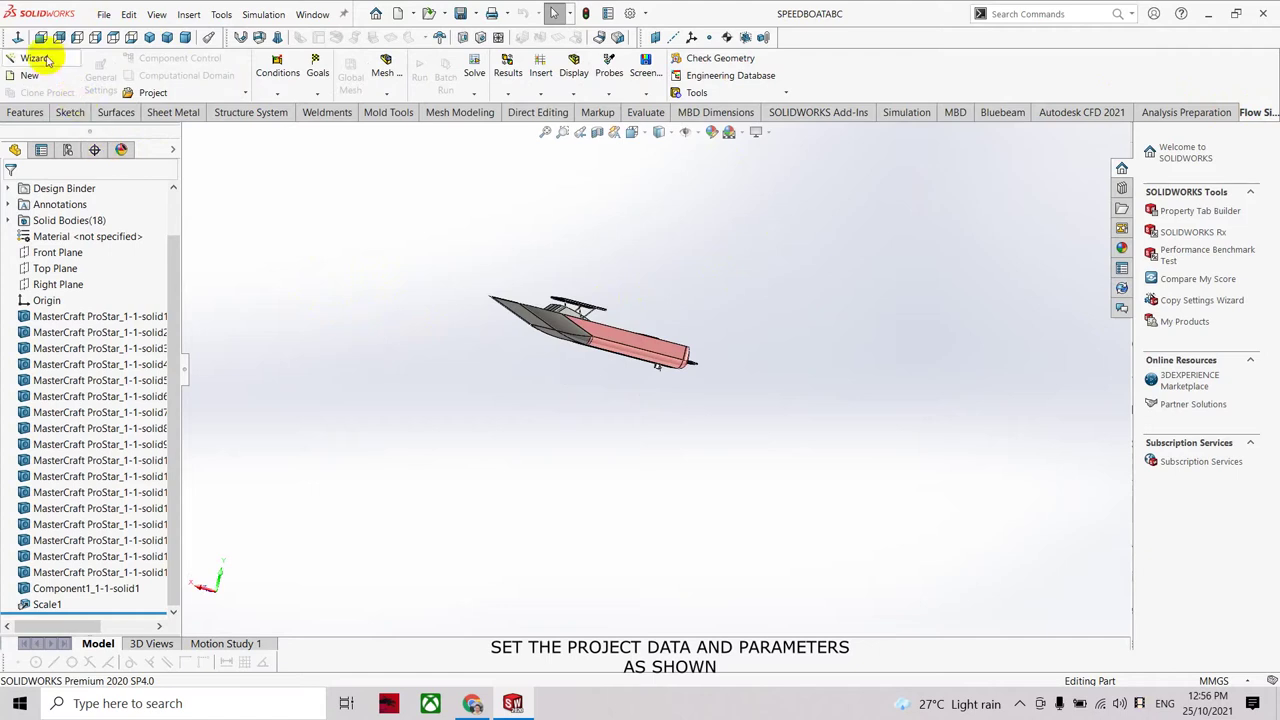
Name the project SPEEDBOAT SIMULATION CFD, use SI units with km/h velocity, and make it time-dependent.
left_click(45, 57)
type("SPEEDBOAT SIMULATION CFD")
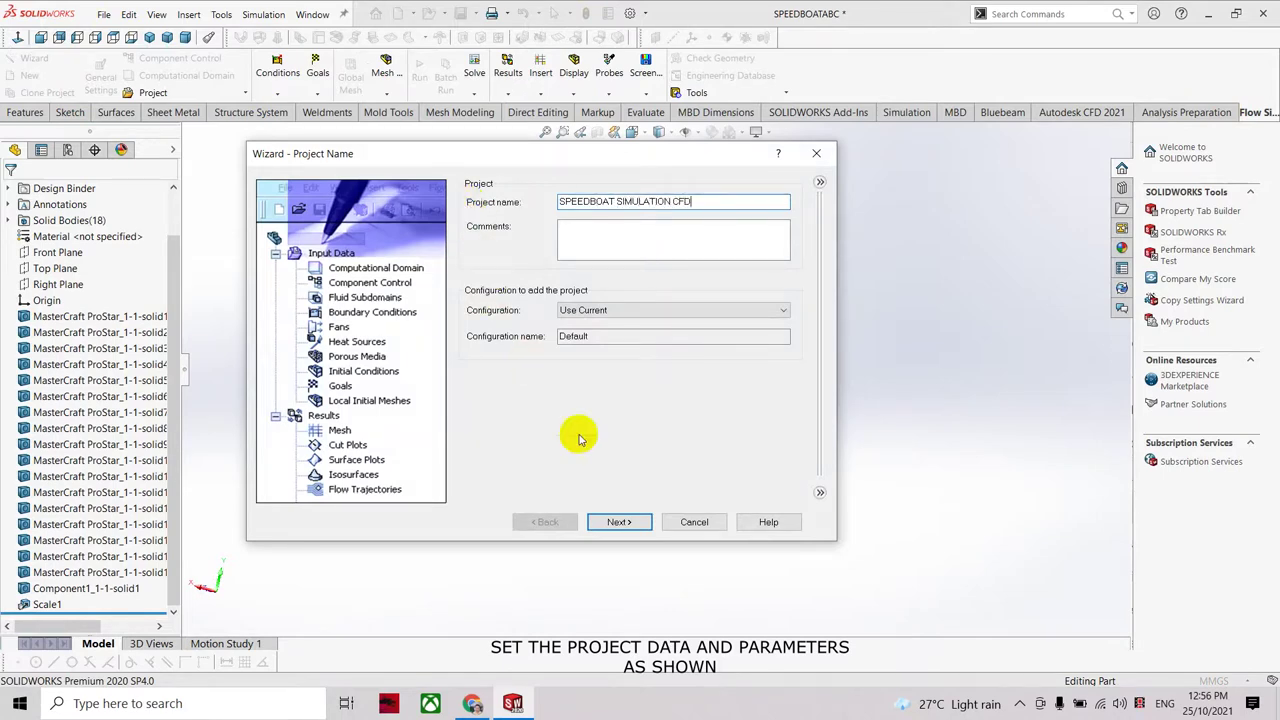
left_click(640, 519)
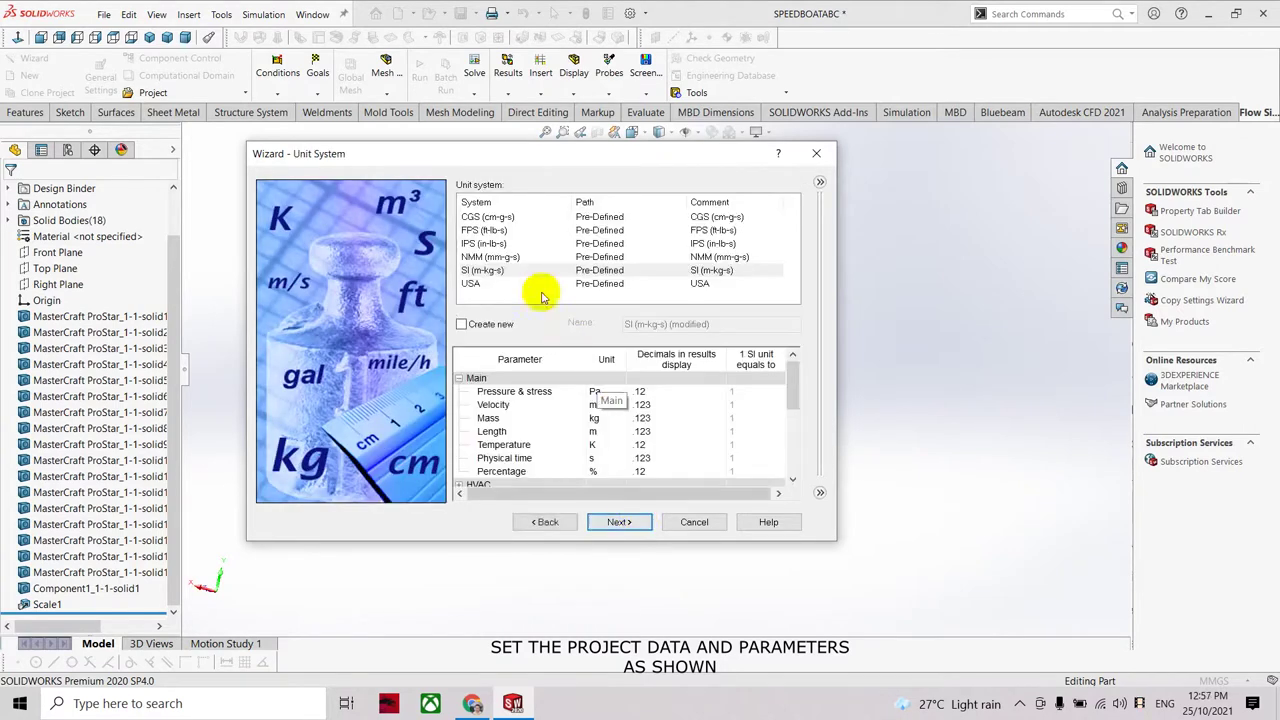
left_click(616, 405)
left_click(602, 438)
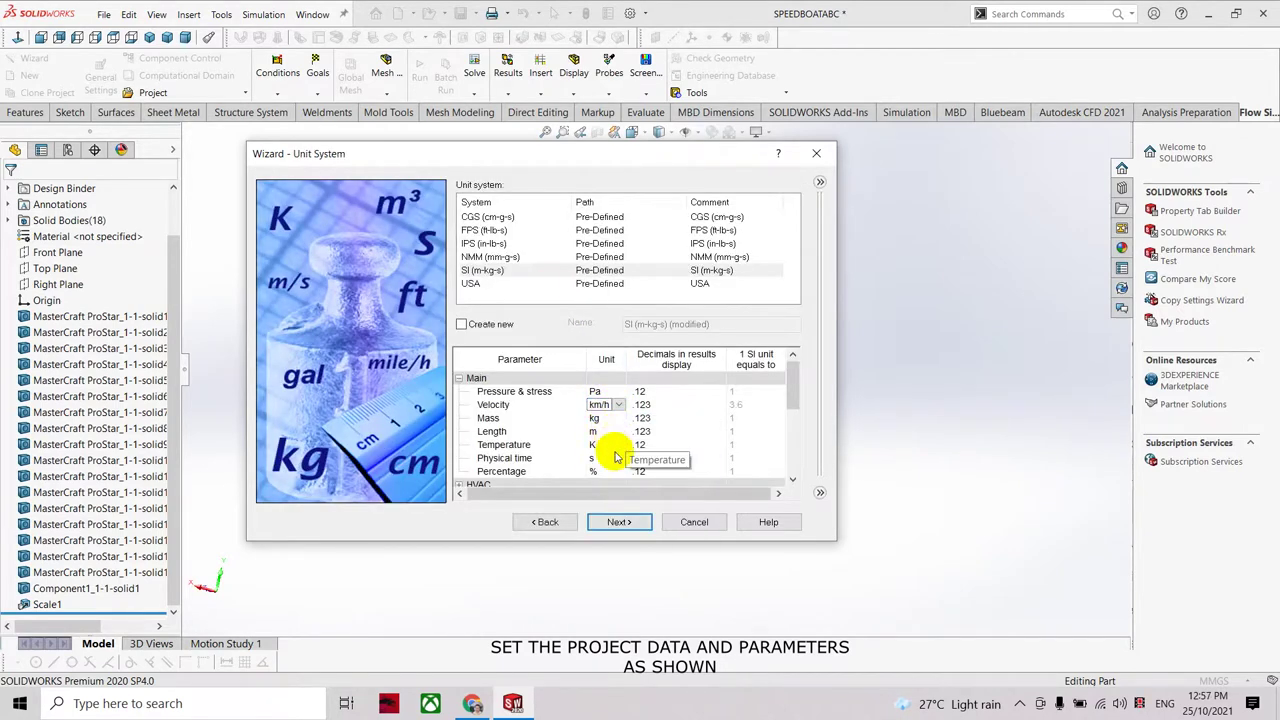
left_click(612, 458)
left_click(619, 458)
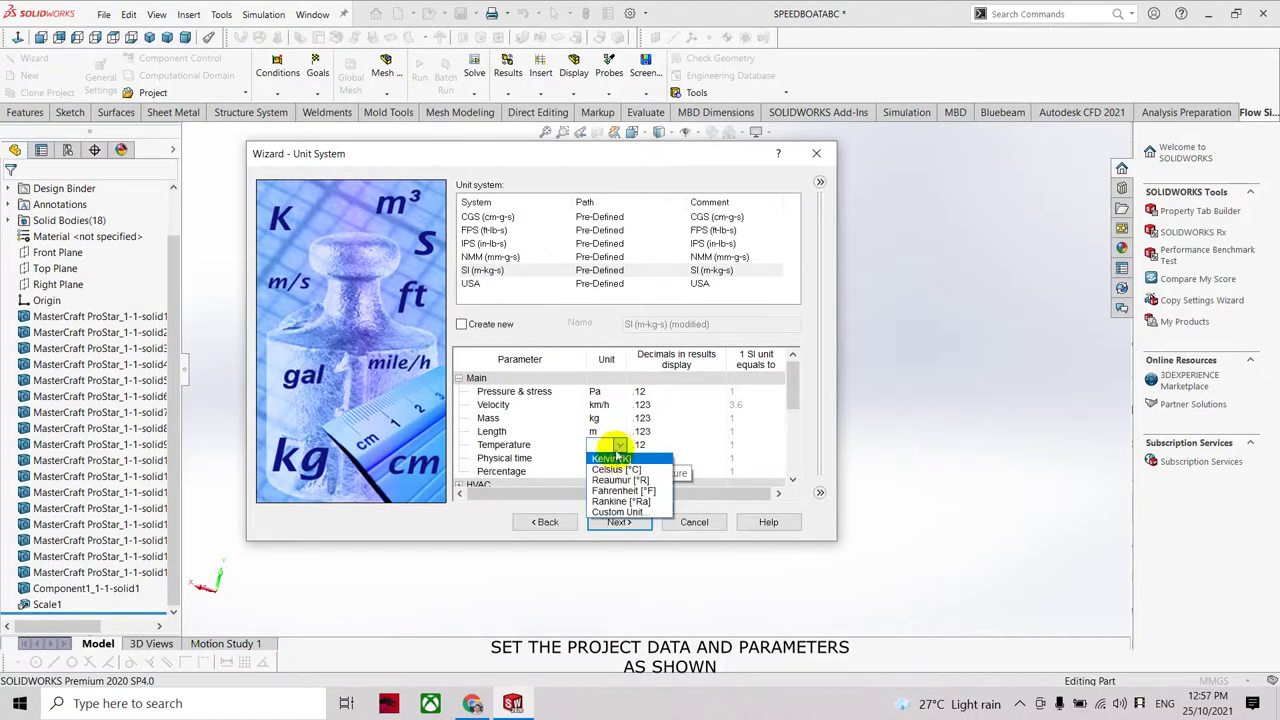
left_click(620, 522)
left_click(639, 295)
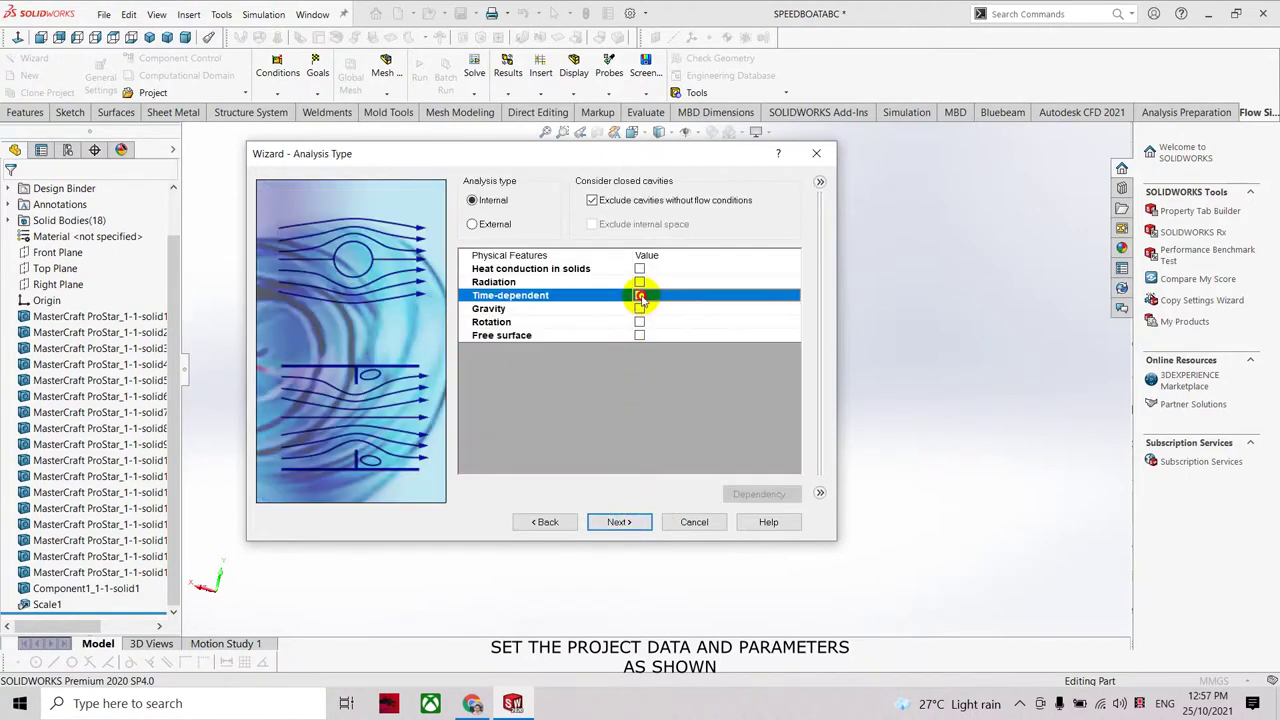
Keep the 5 s analysis time and add gravity of -9.81 m/s² in Y and 0 in Z.
left_click(641, 322)
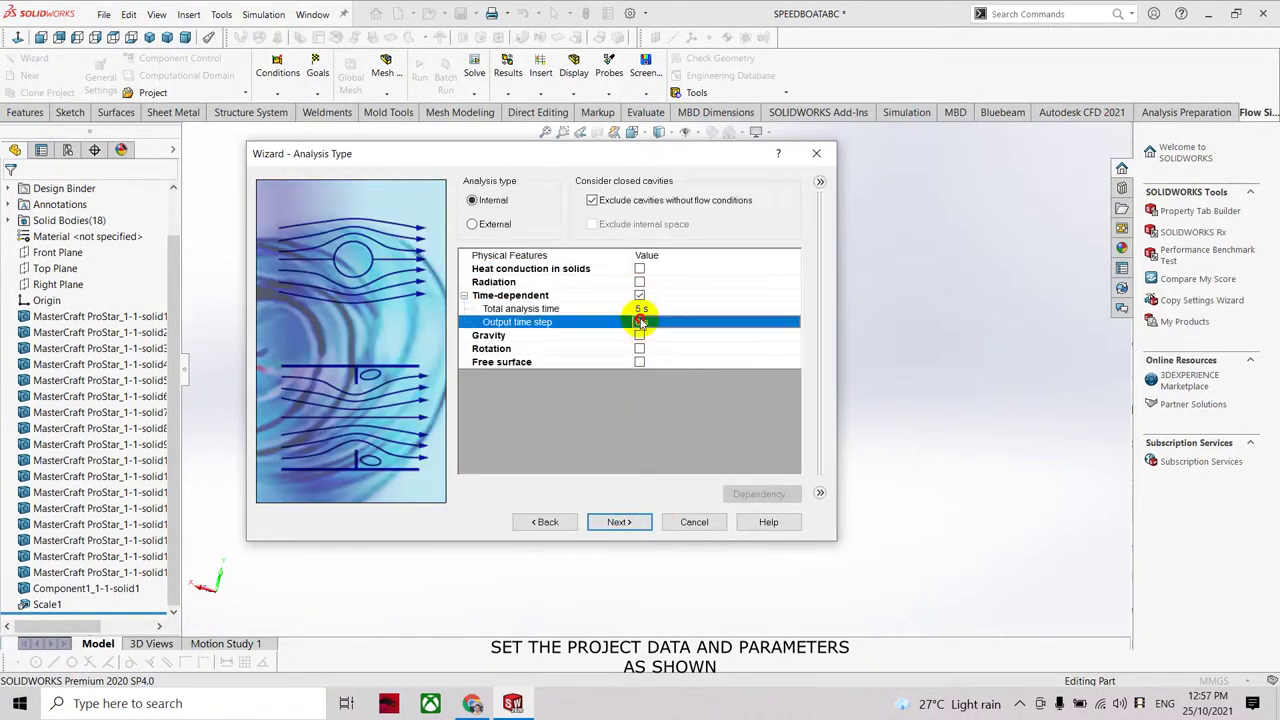
left_click(641, 322)
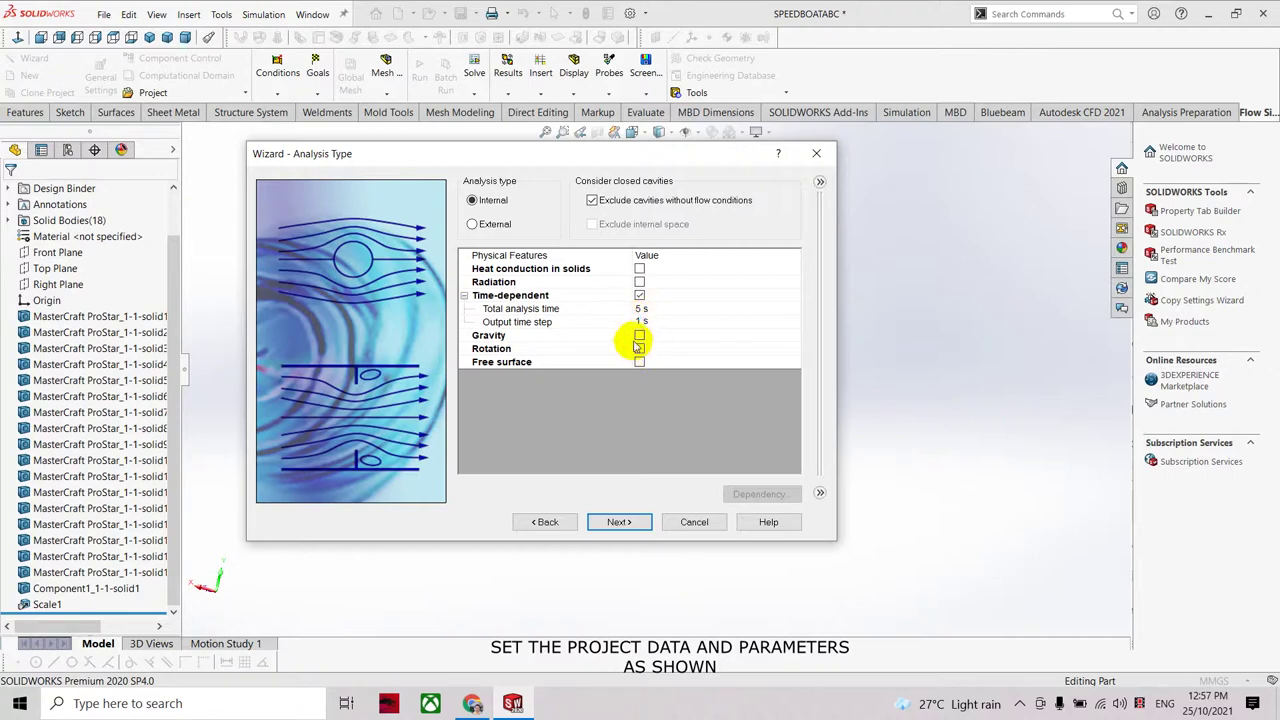
left_click(639, 336)
left_click(650, 375)
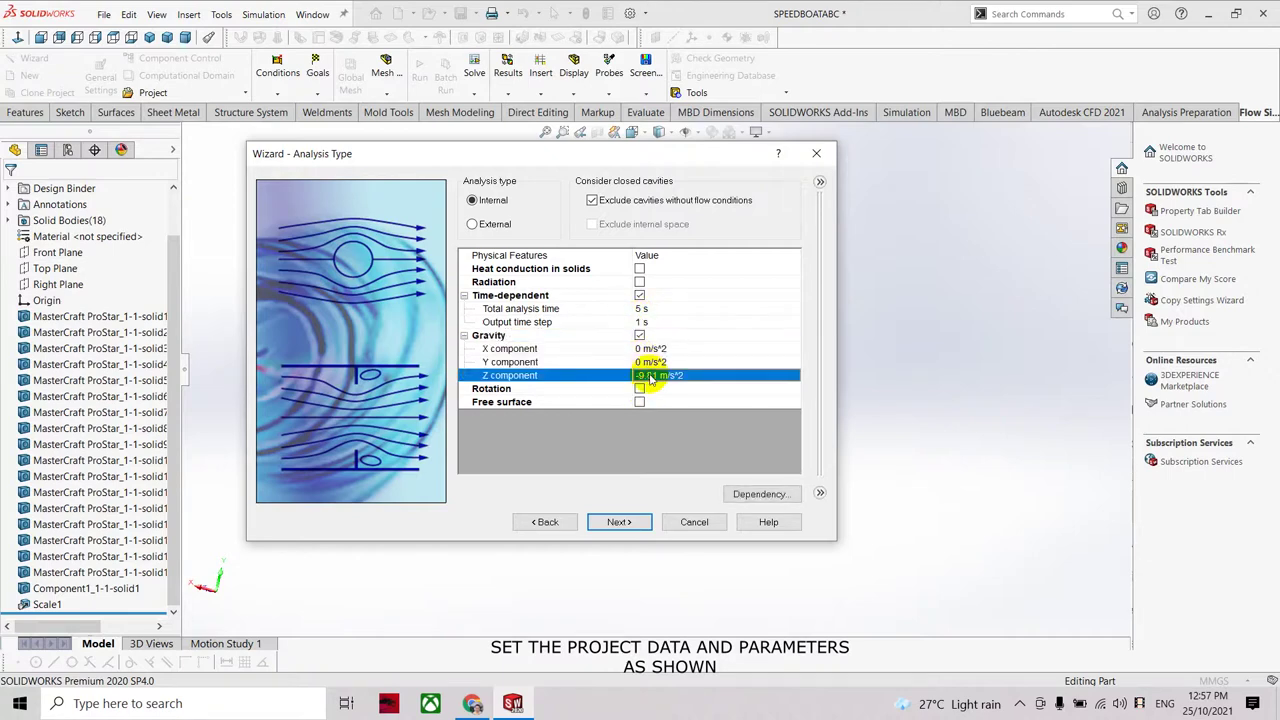
left_click(660, 362)
left_click(662, 364)
type("-9.81")
left_click(605, 375)
left_click(640, 375)
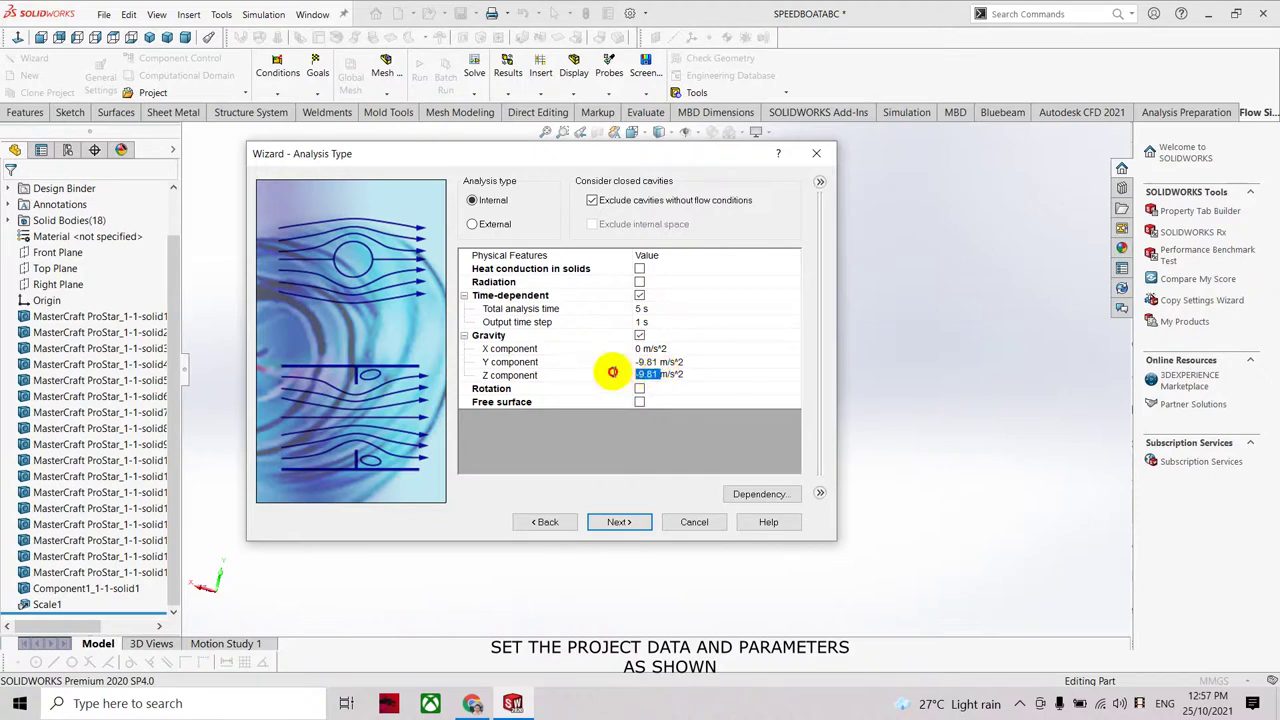
type("0")
key("Return")
Enable free surface flow and add Air and Water as project fluids.
left_click(641, 398)
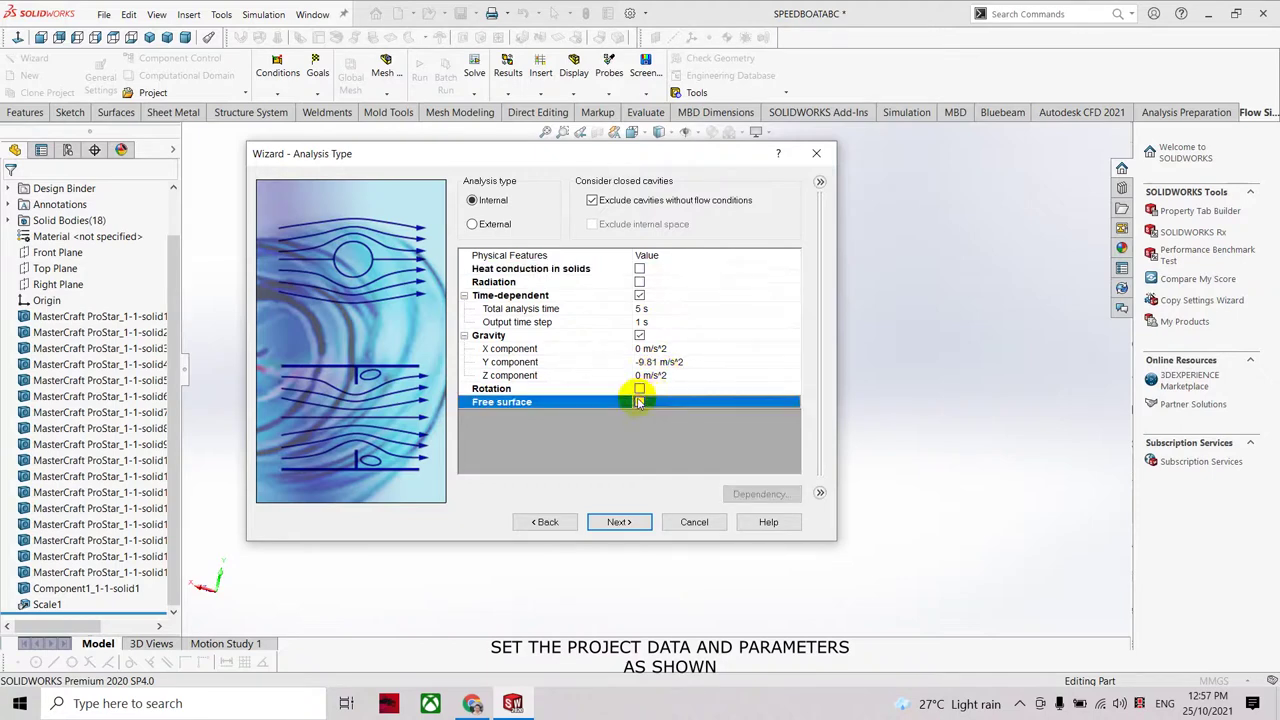
left_click(622, 522)
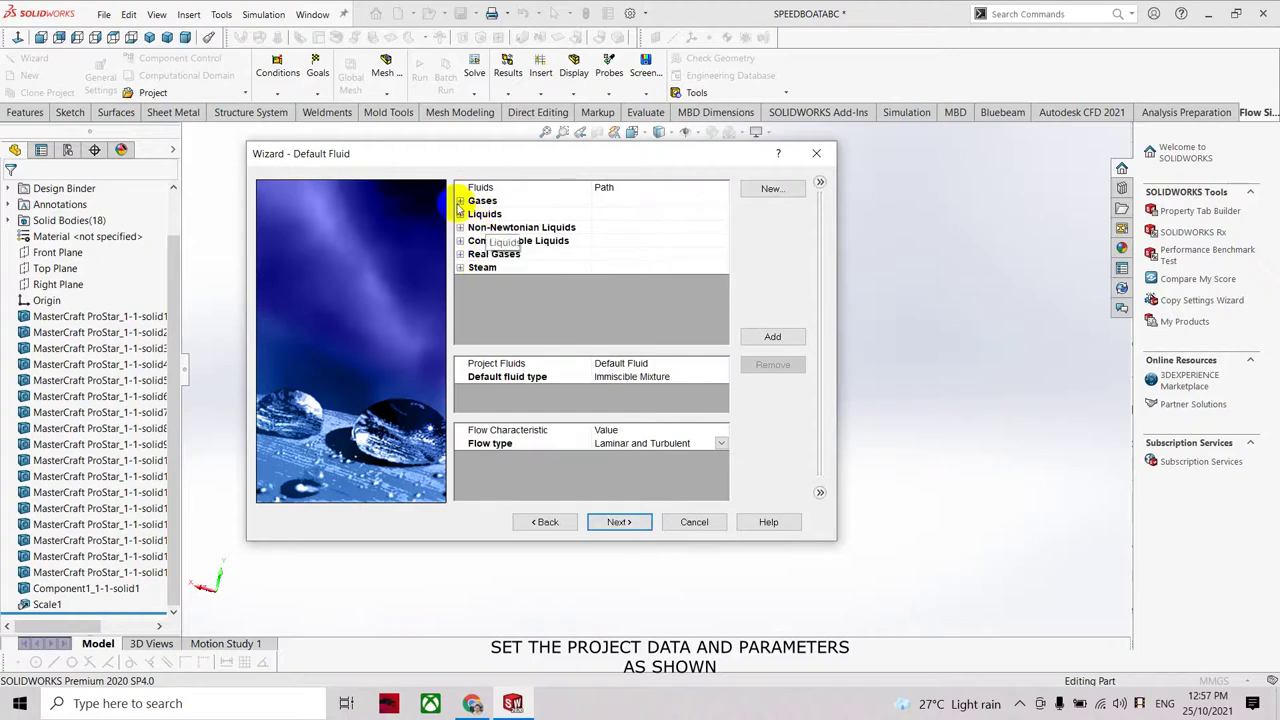
left_click(462, 203)
double_click(488, 228)
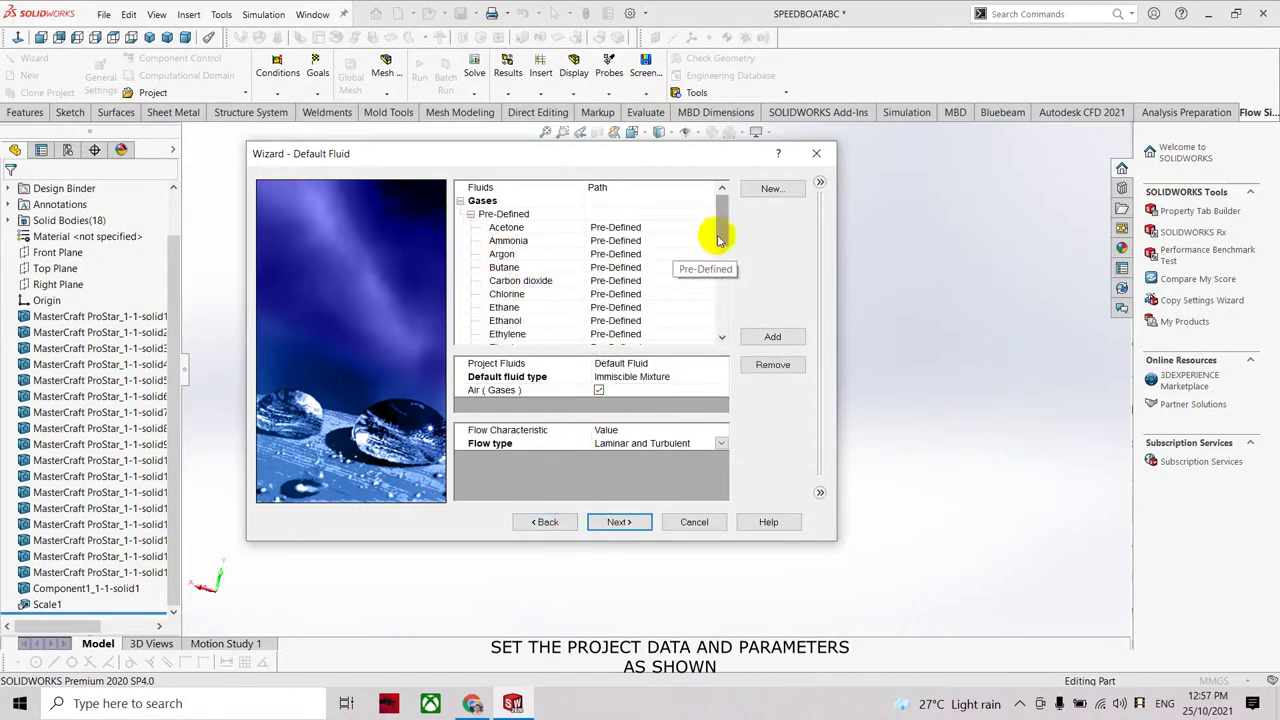
left_click_drag(718, 232, 720, 325)
left_click(460, 280)
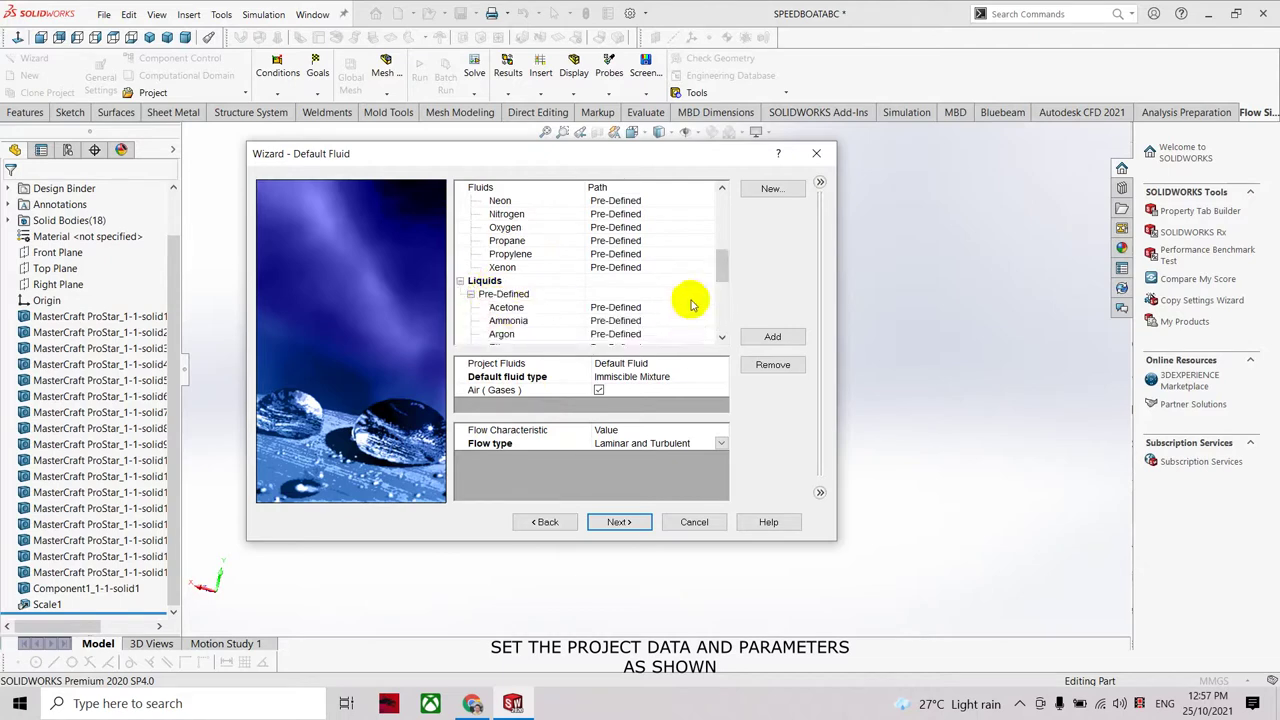
left_click_drag(718, 272, 720, 328)
double_click(545, 281)
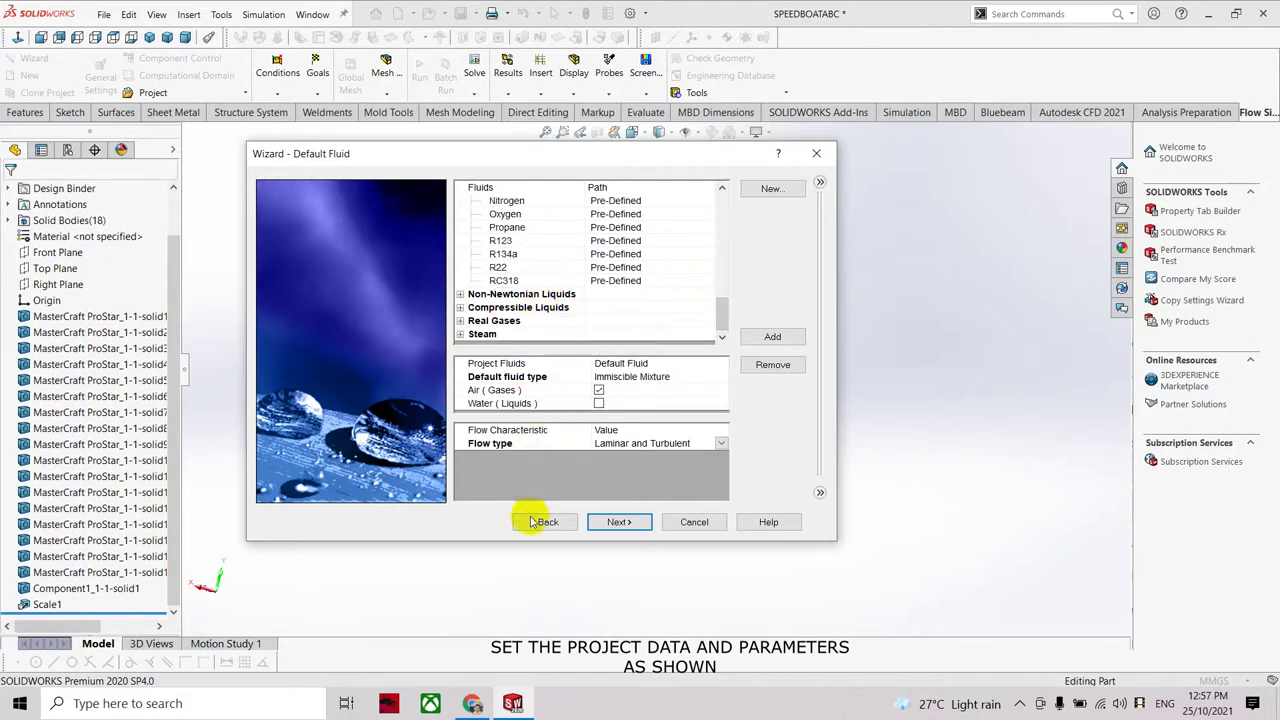
Switch the analysis to External flow without excluding cavities, and re-include Water among the fluids.
left_click(540, 523)
left_click(540, 523)
left_click(612, 522)
left_click(472, 224)
left_click(592, 200)
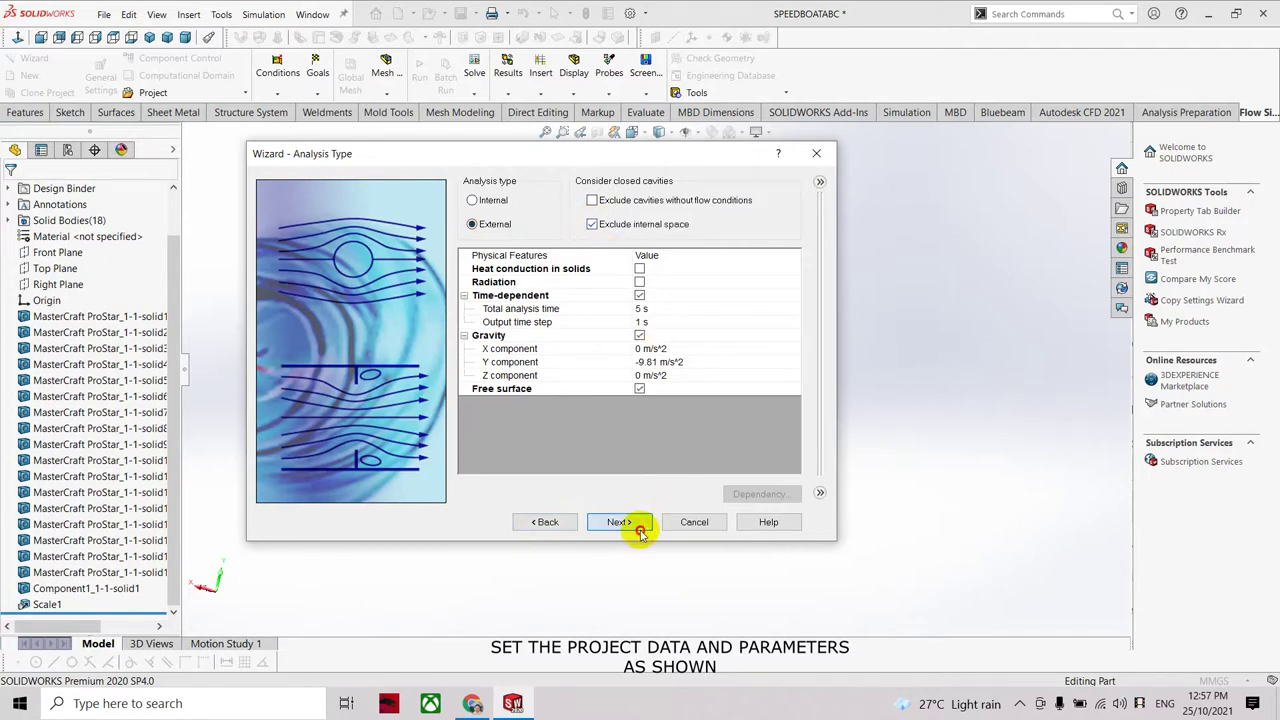
left_click(640, 530)
left_click(598, 403)
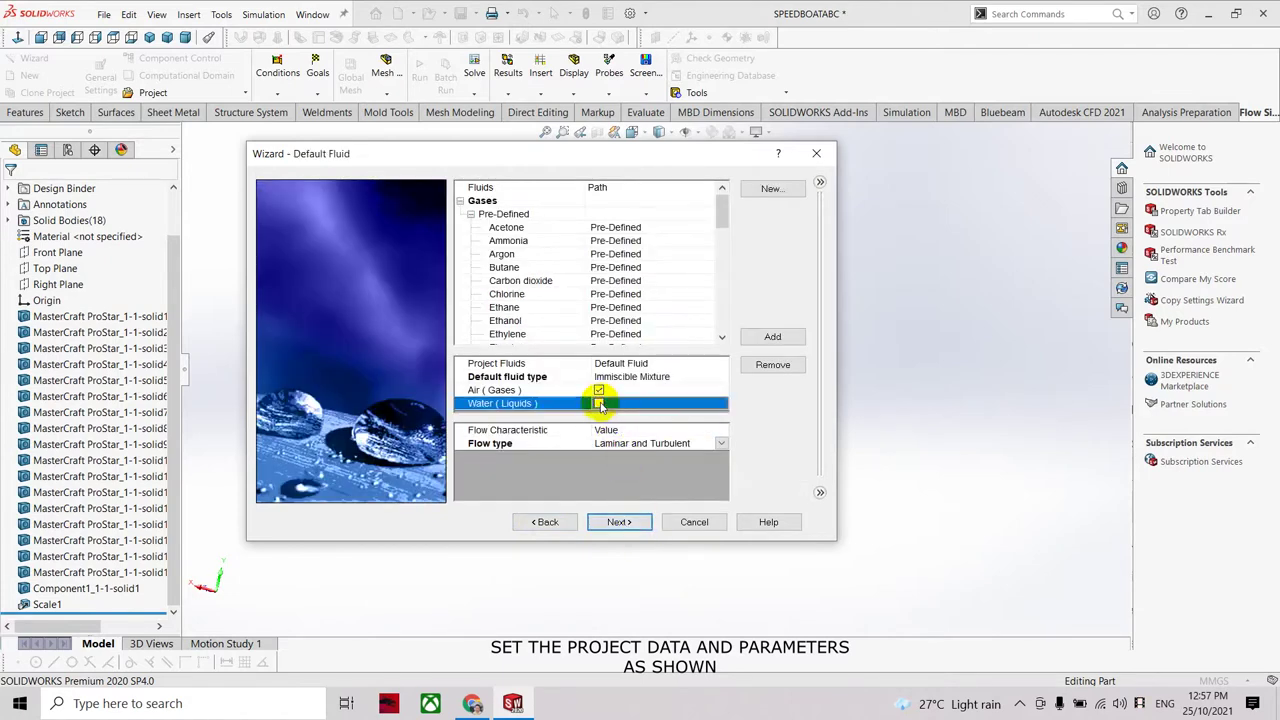
left_click(640, 522)
Set the oncoming flow velocity to -120 km/h in the X direction.
left_click(640, 522)
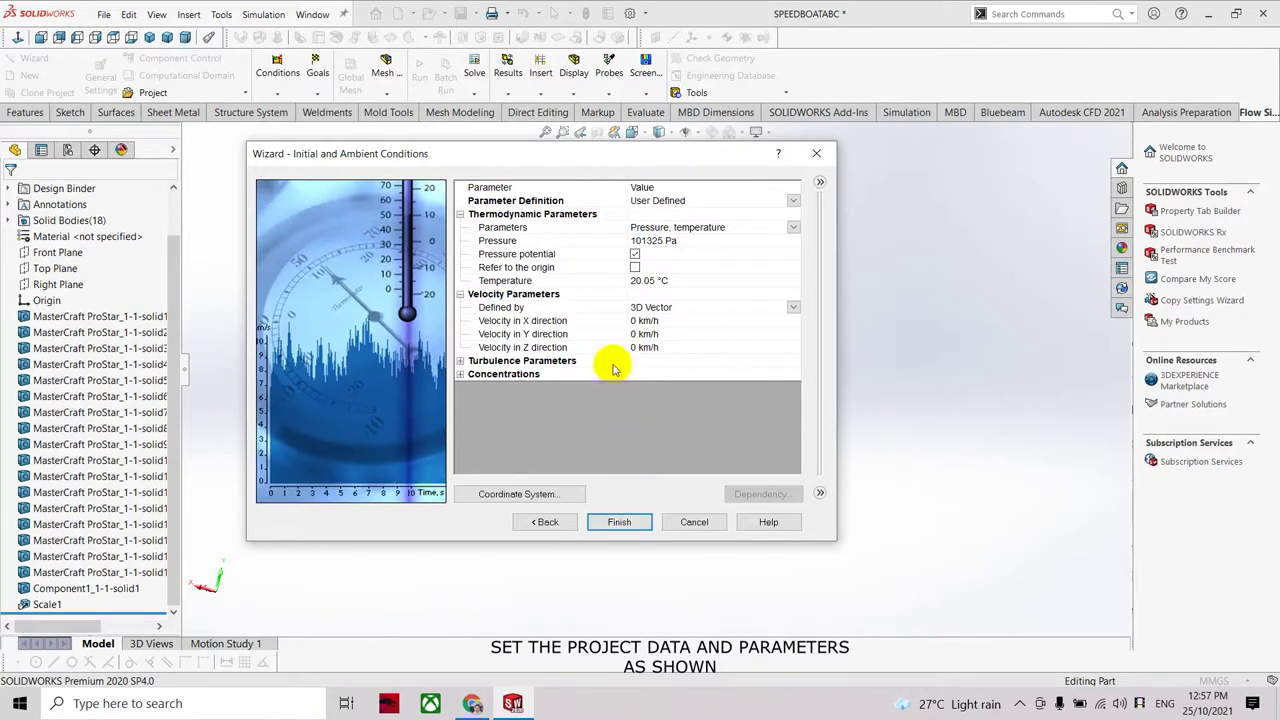
left_click(637, 320)
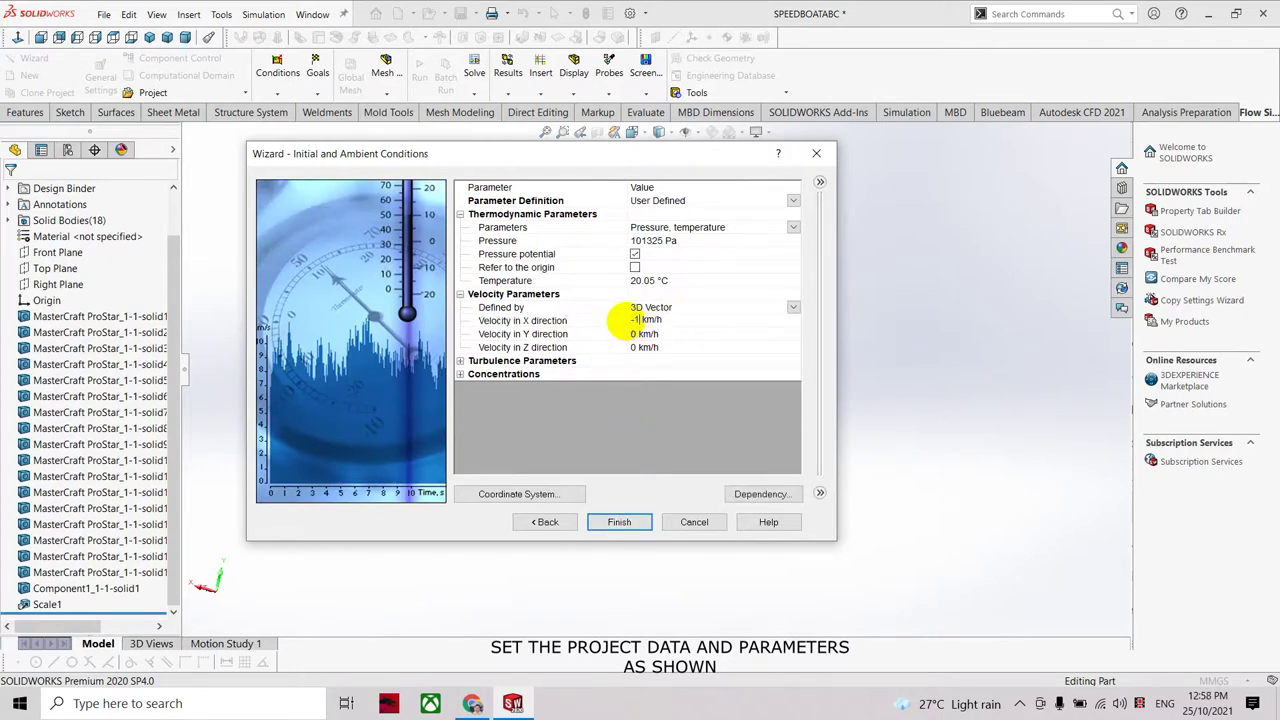
left_click(551, 377)
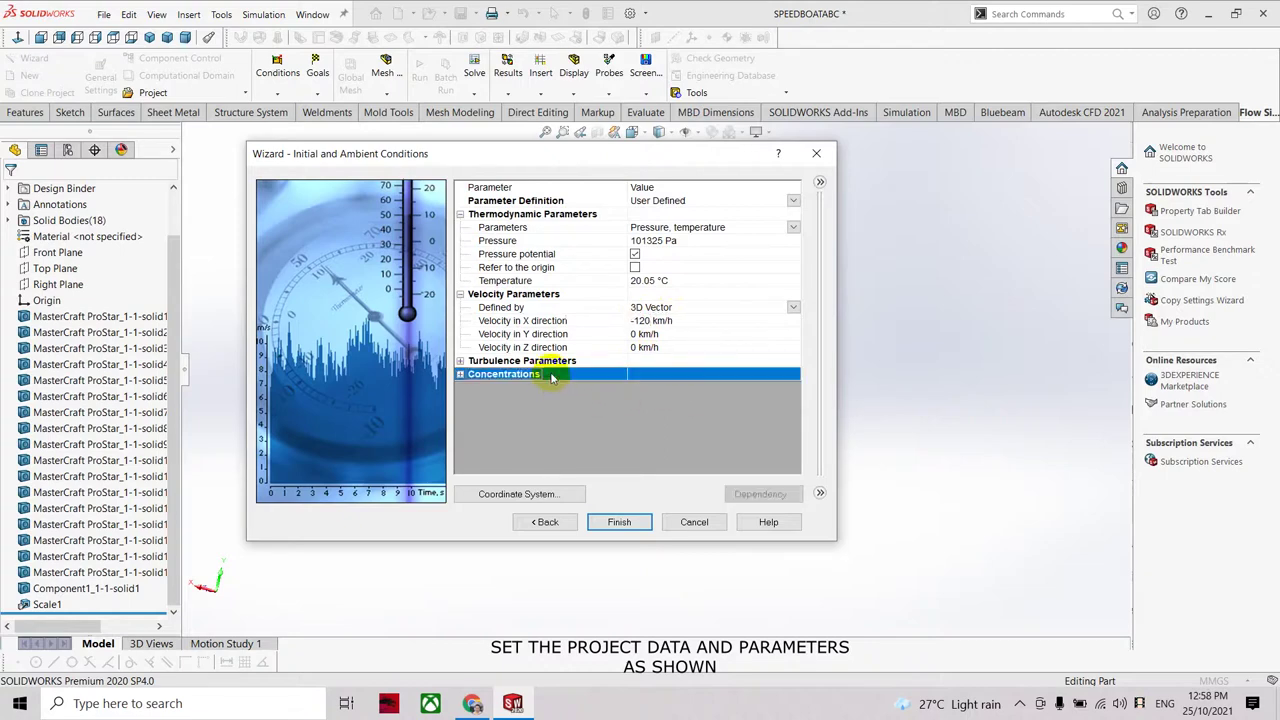
left_click_drag(516, 152, 717, 152)
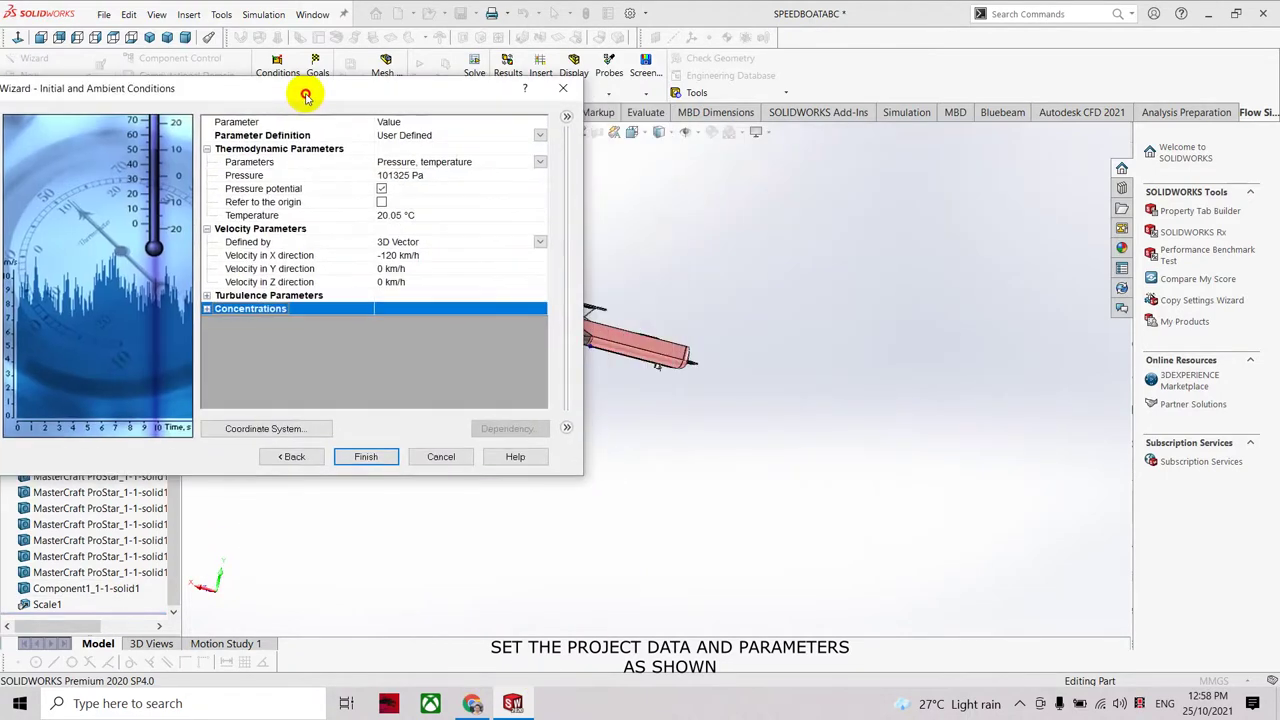
left_click_drag(760, 163, 356, 97)
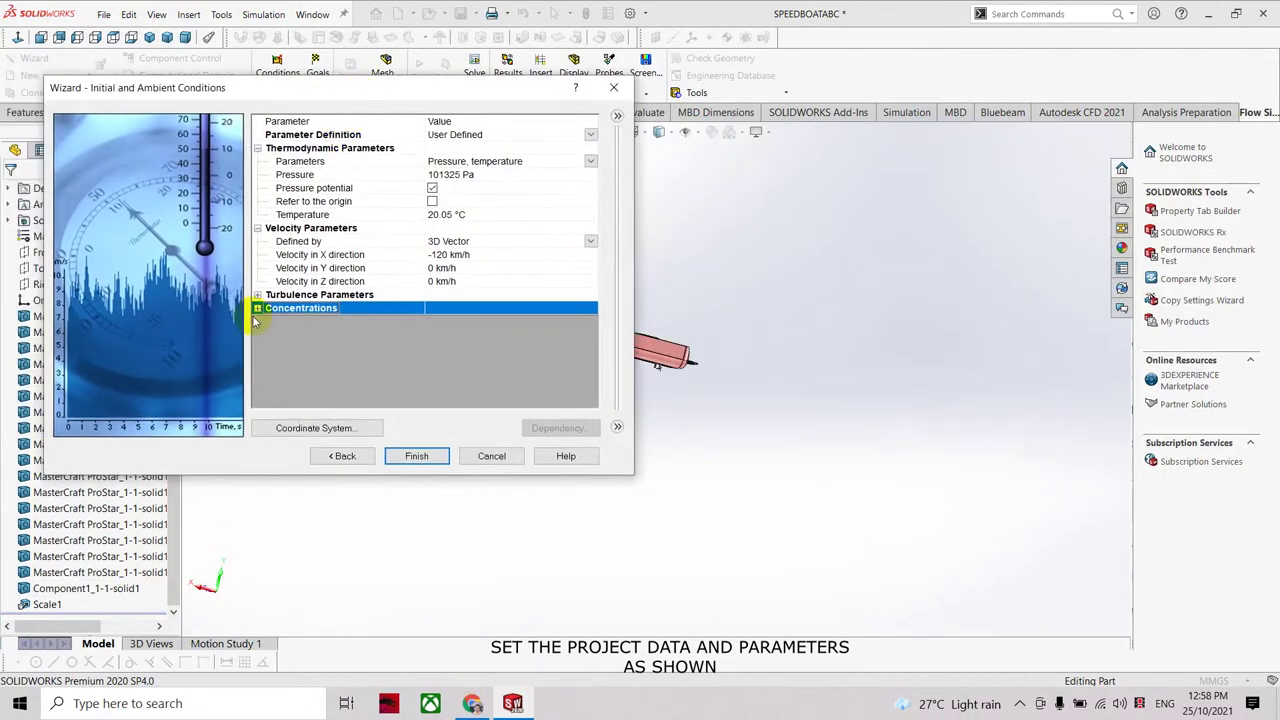
left_click(829, 398)
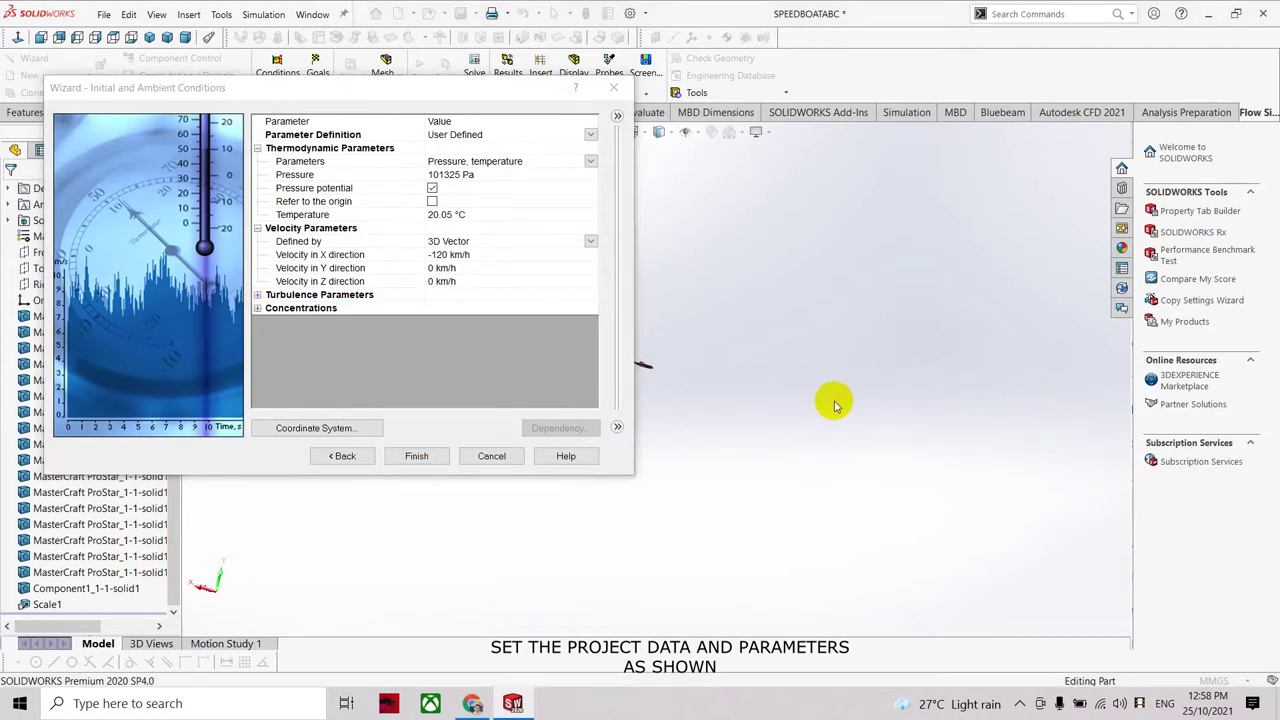
Make Water the initial fluid via a height table (water below 0.65 m, air above) and finish.
left_click(258, 308)
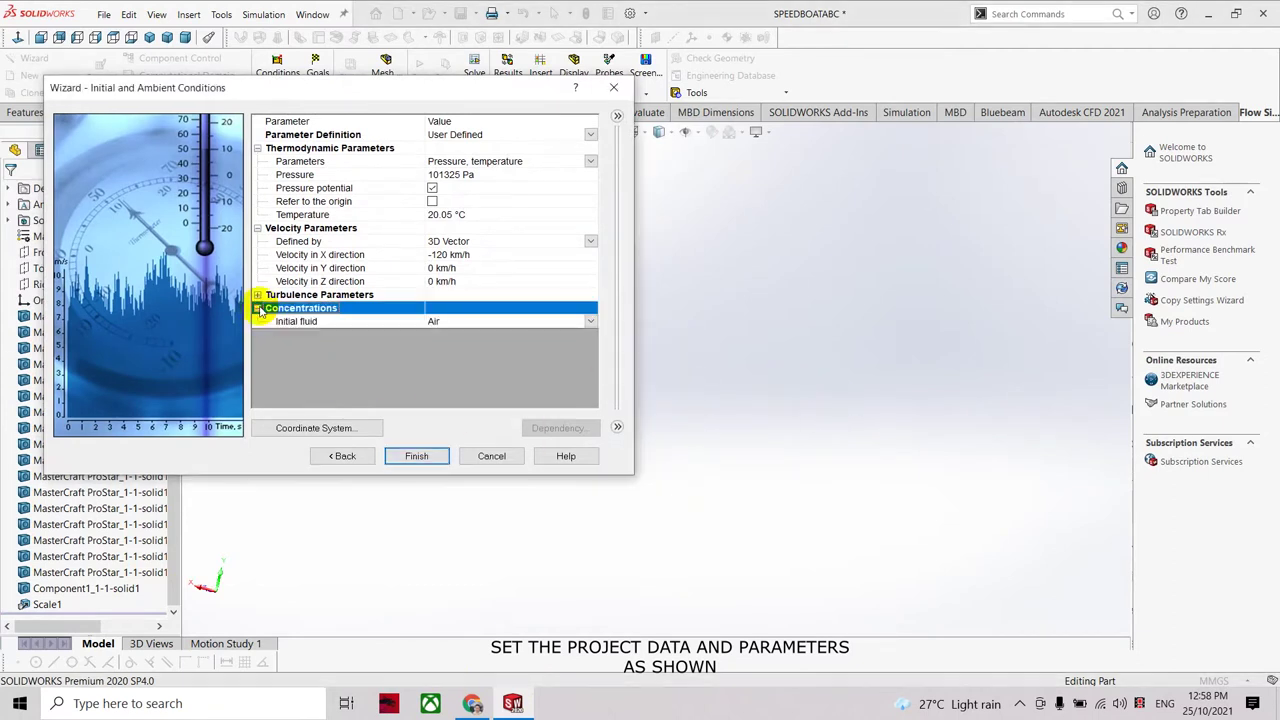
left_click(468, 323)
left_click(591, 321)
left_click(568, 344)
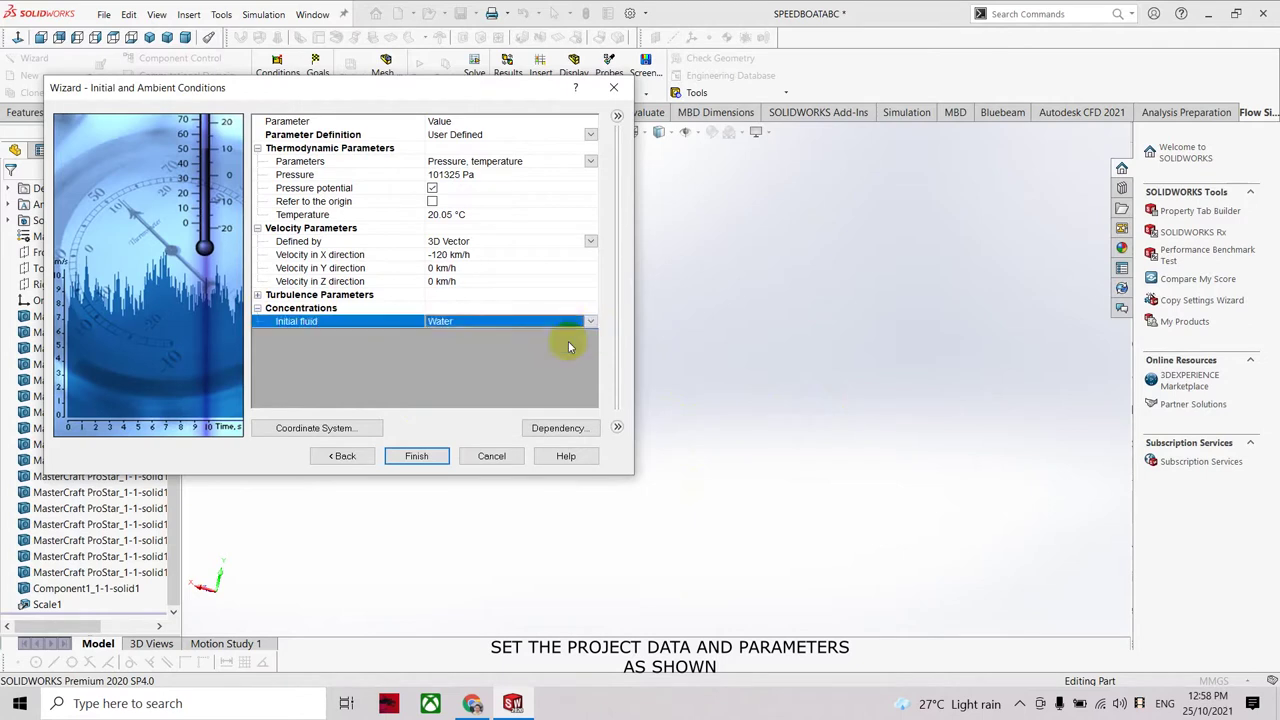
left_click(558, 428)
left_click(603, 231)
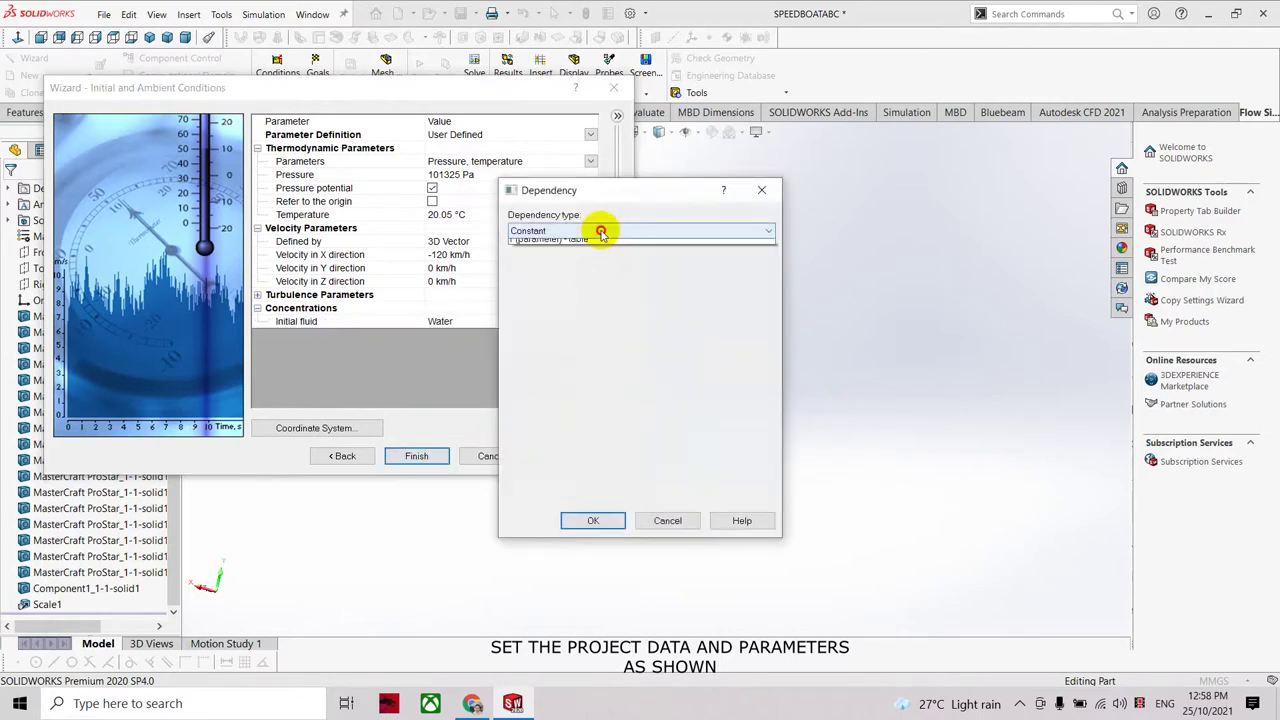
left_click(597, 256)
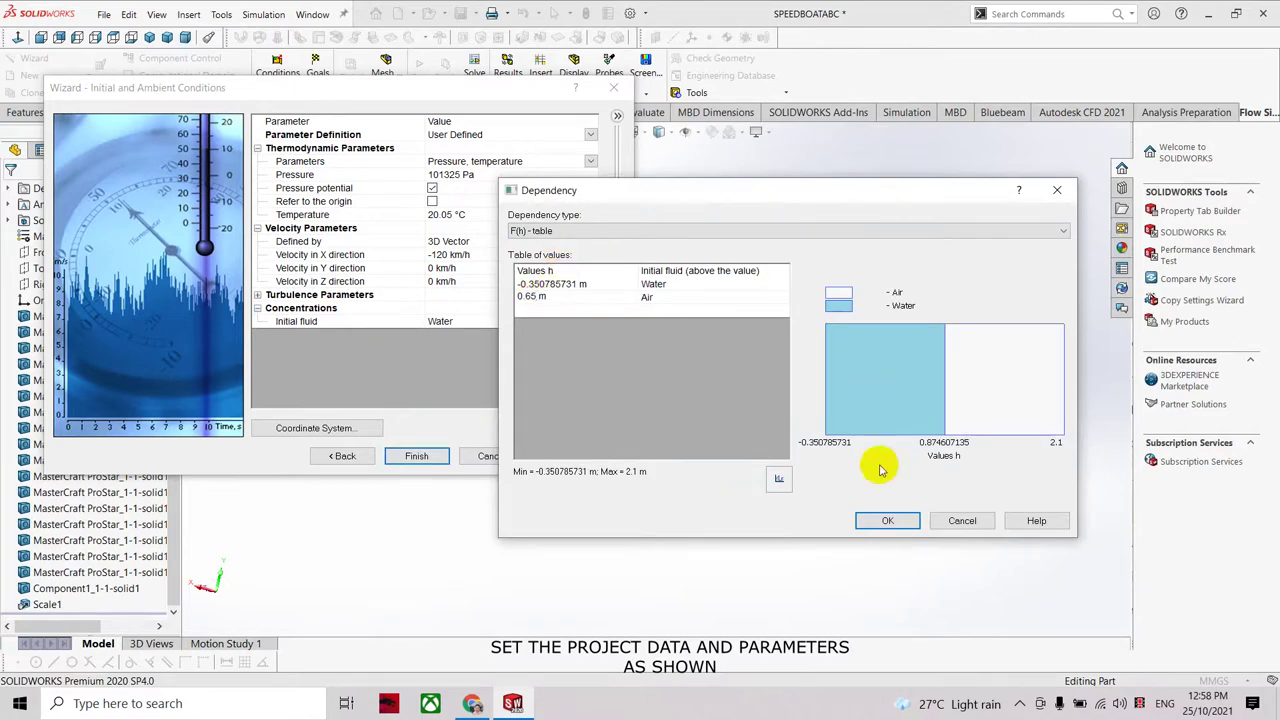
left_click(643, 297)
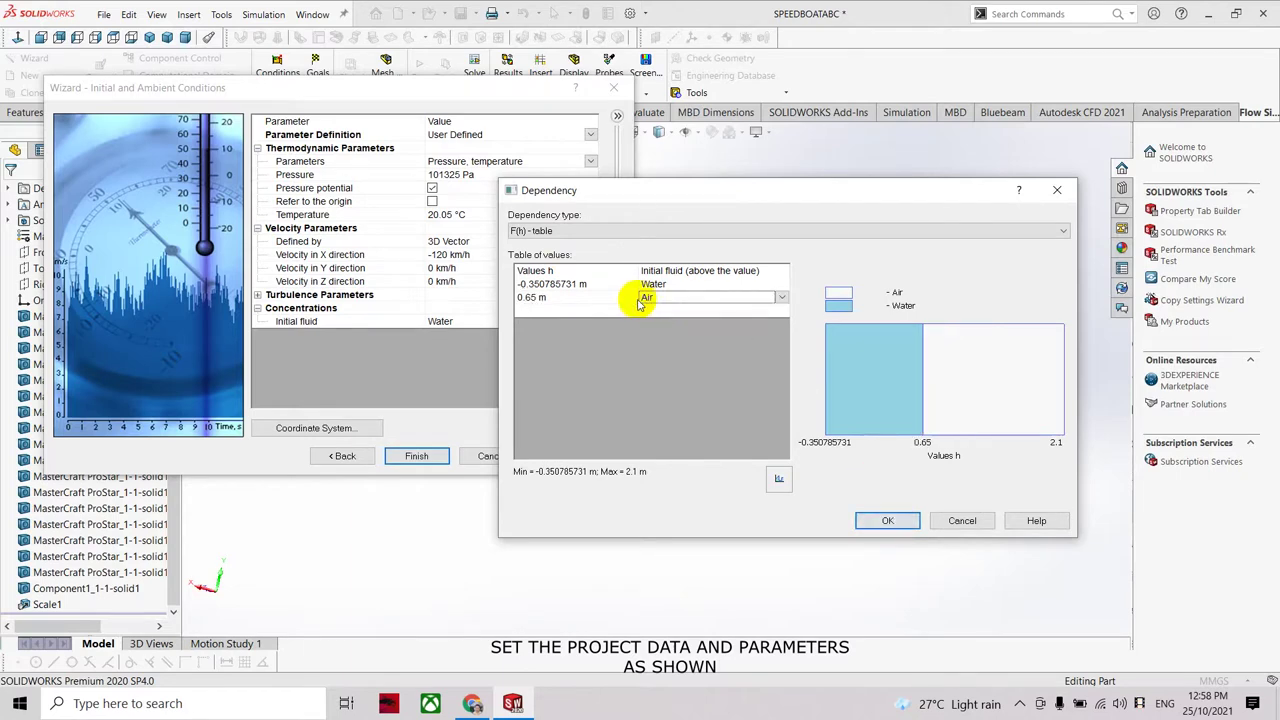
left_click(885, 520)
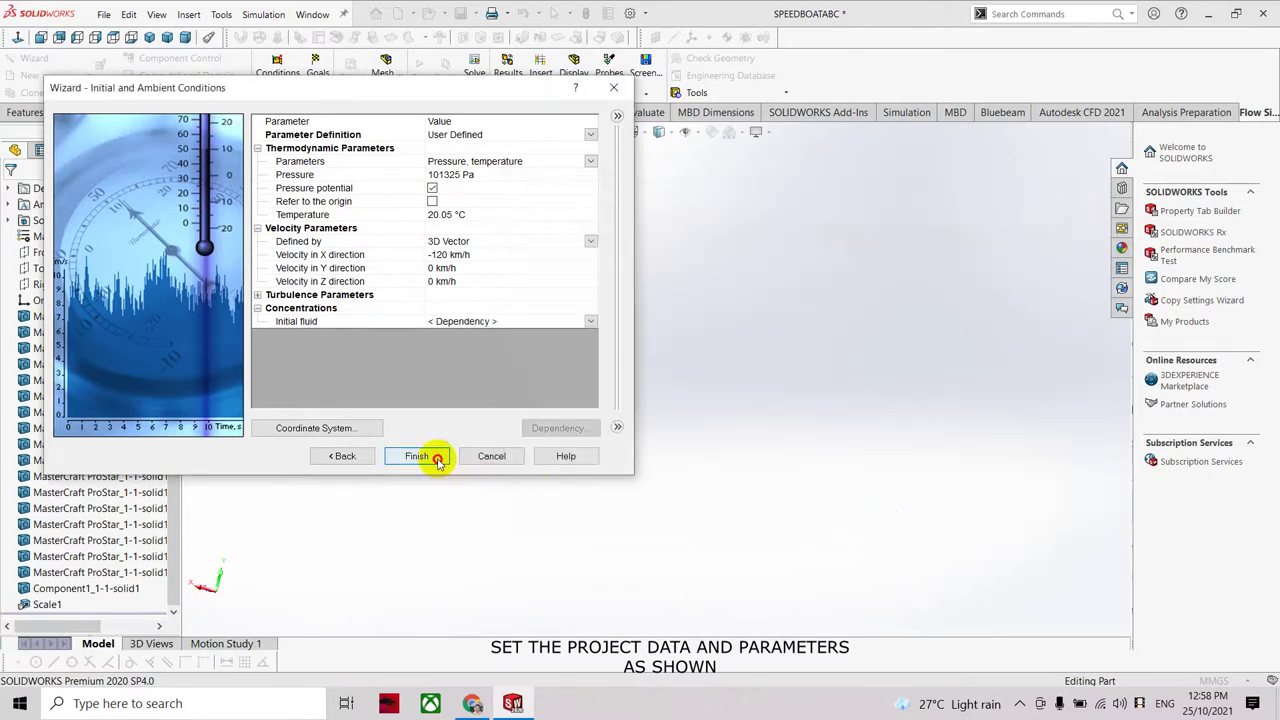
left_click(420, 455)
Resize the computational domain around the hull to 0.807 m Y max and -14.76 m X min.
mouse_move(686, 471)
middle_mouse_down()
mouse_move(734, 523)
mouse_move(934, 531)
mouse_move(1023, 480)
mouse_move(1214, 551)
mouse_move(1034, 517)
mouse_move(1119, 703)
middle_mouse_up()
scroll(571, 480, "down", 3)
mouse_move(571, 480)
middle_mouse_down()
mouse_move(571, 371)
mouse_move(555, 380)
middle_mouse_up()
double_click(92, 333)
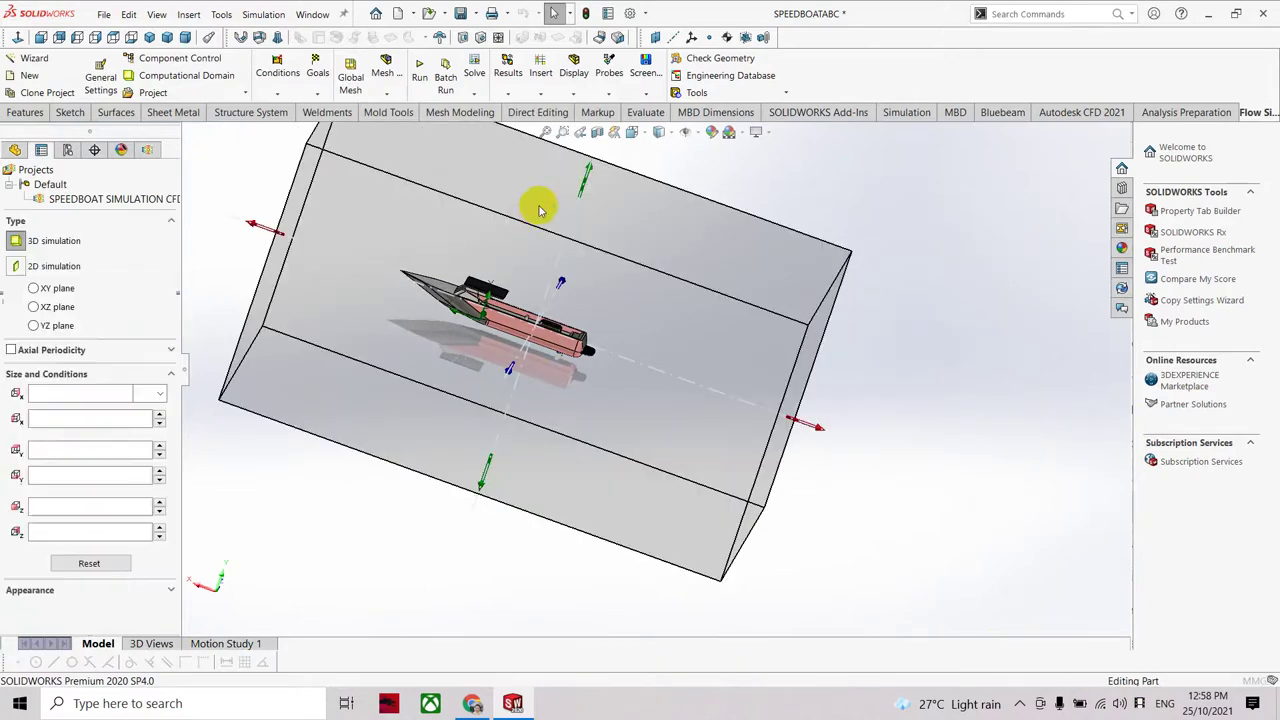
left_click_drag(553, 280, 543, 386)
mouse_move(543, 386)
middle_mouse_down()
mouse_move(571, 391)
mouse_move(493, 388)
mouse_move(514, 400)
mouse_move(571, 363)
mouse_move(512, 372)
mouse_move(534, 380)
mouse_move(557, 463)
middle_mouse_up()
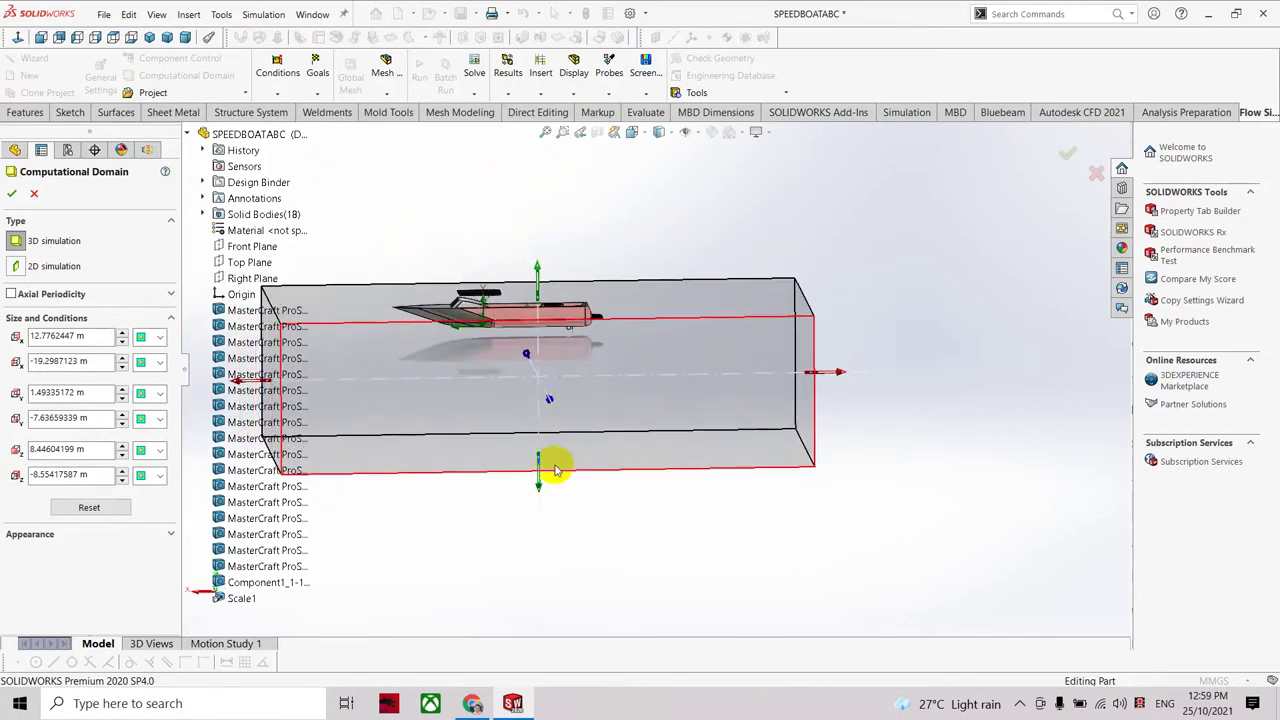
left_click_drag(543, 486, 531, 380)
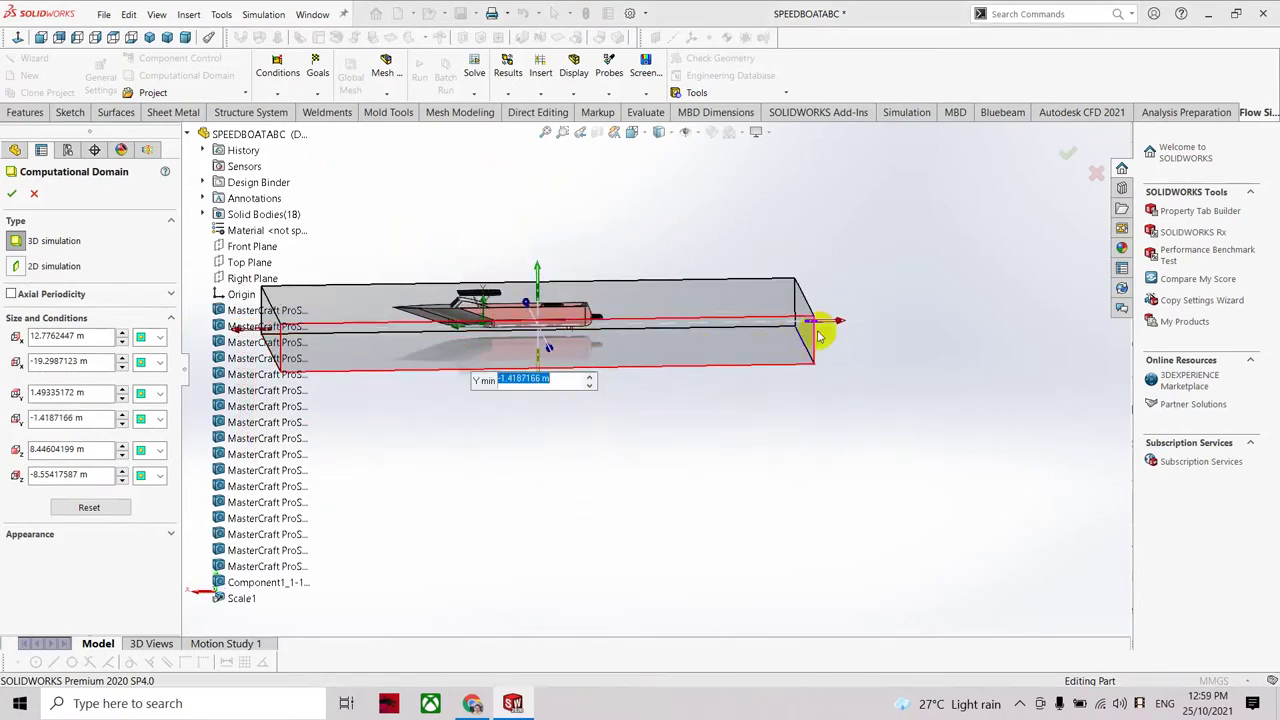
left_click_drag(838, 328, 729, 327)
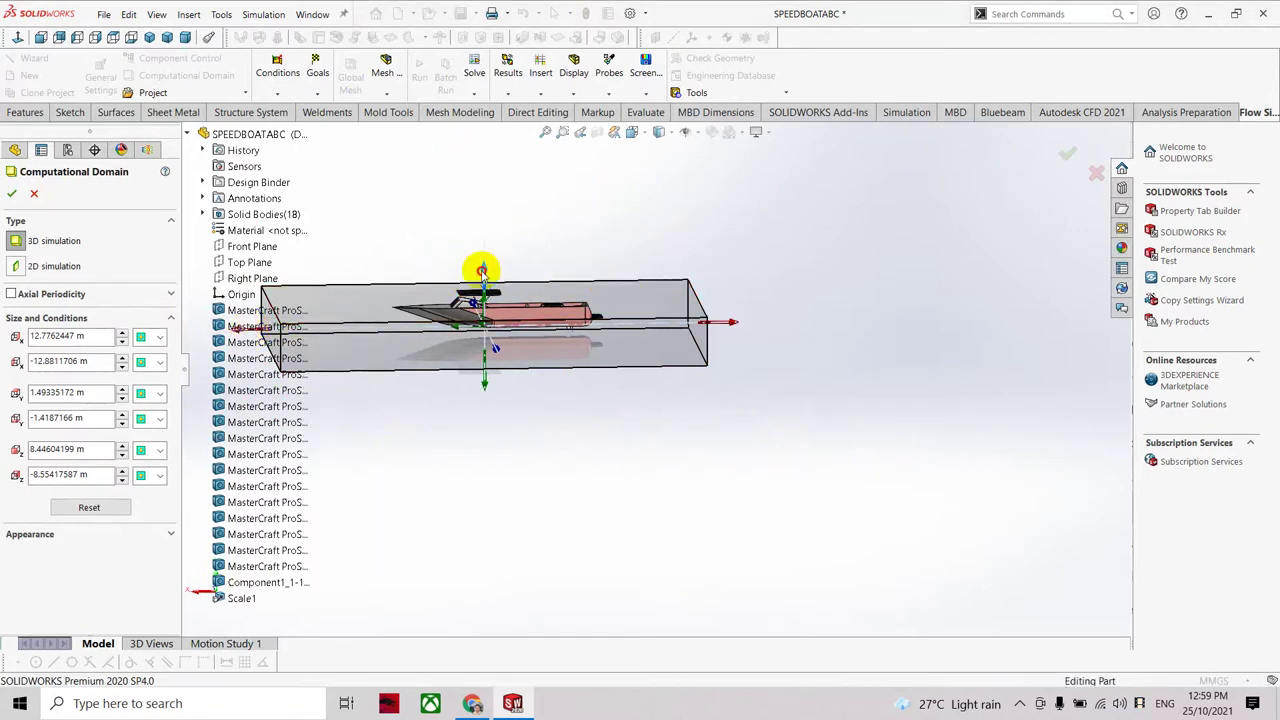
left_click_drag(481, 276, 485, 280)
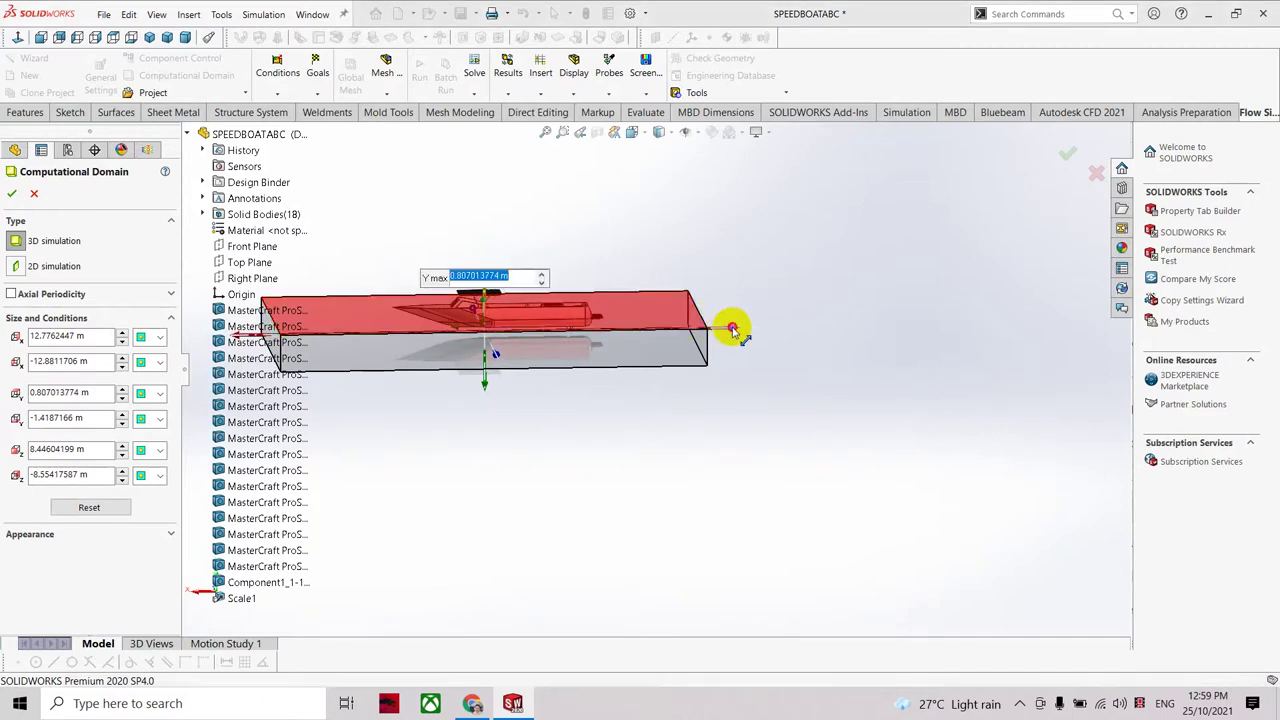
left_click_drag(734, 328, 748, 326)
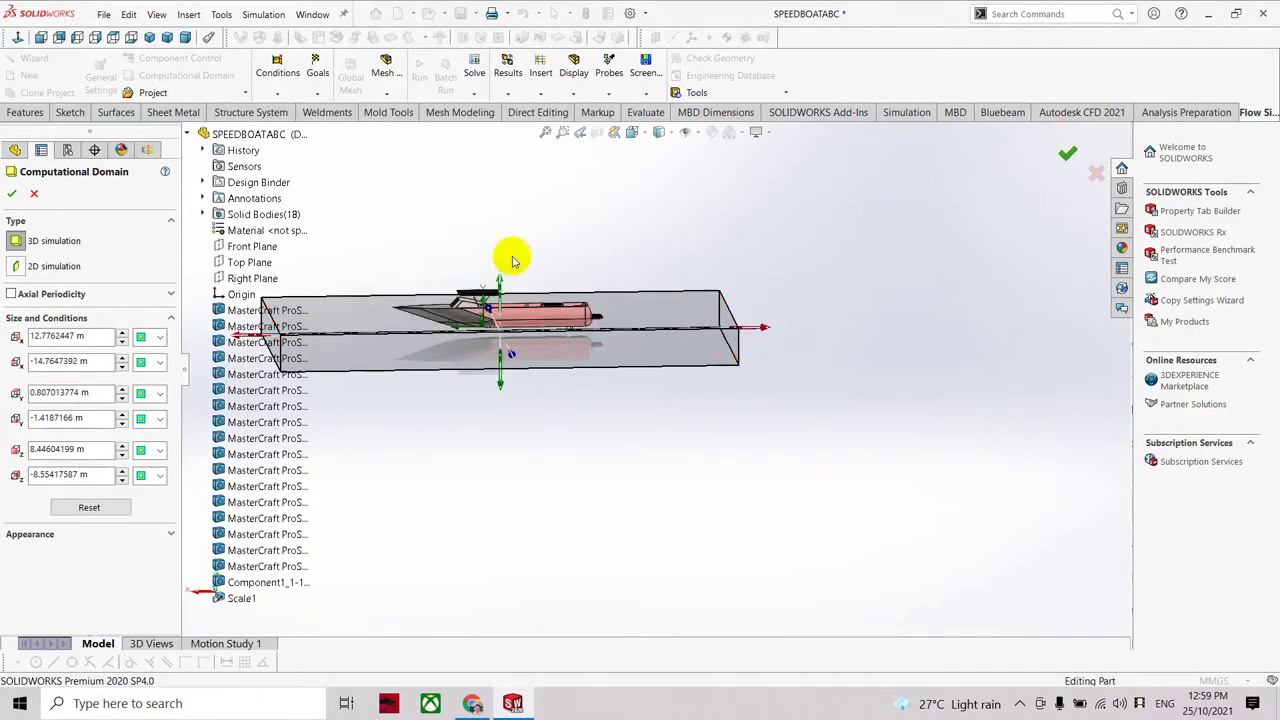
mouse_move(750, 438)
middle_mouse_down()
mouse_move(885, 445)
mouse_move(934, 494)
middle_mouse_up()
left_click(11, 193)
Hide the computational domain box from the model view.
scroll(742, 398, "down", 3)
scroll(742, 405, "up", 3)
right_click(149, 333)
left_click(175, 355)
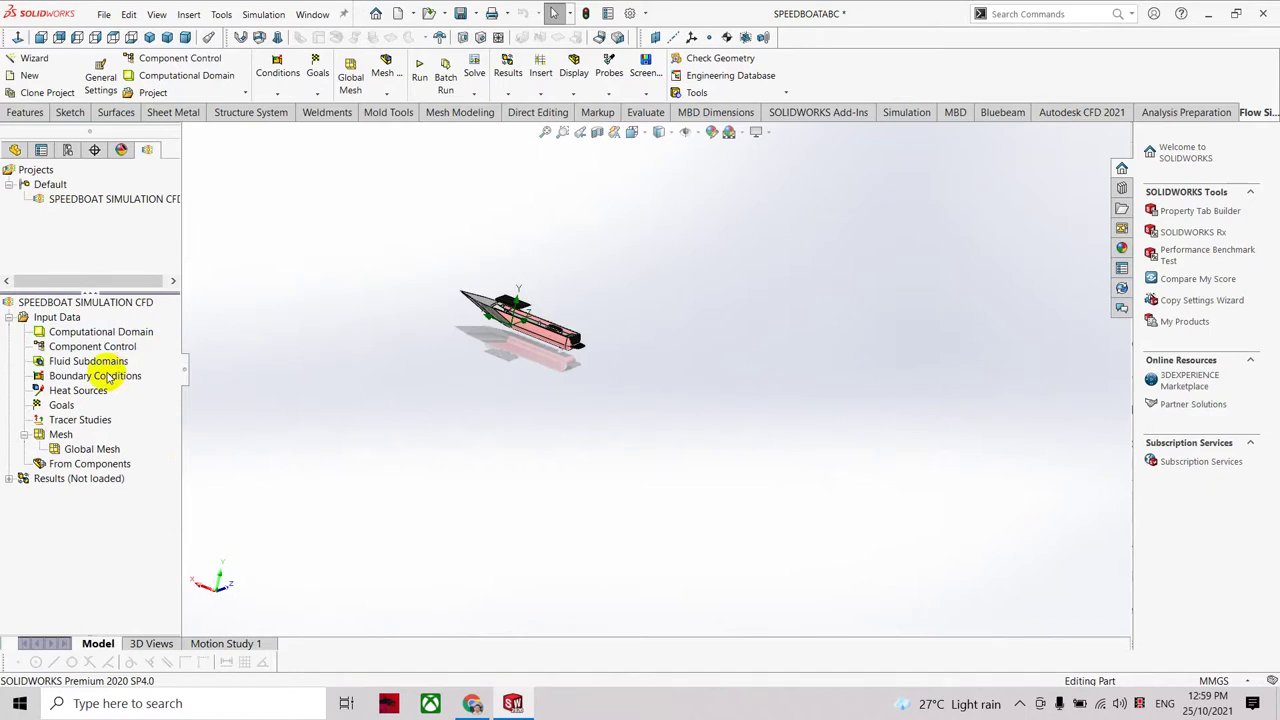
Insert average global goals for velocity, dynamic viscosity, turbulent dissipation, and air and water volume fractions.
right_click(62, 405)
left_click(105, 418)
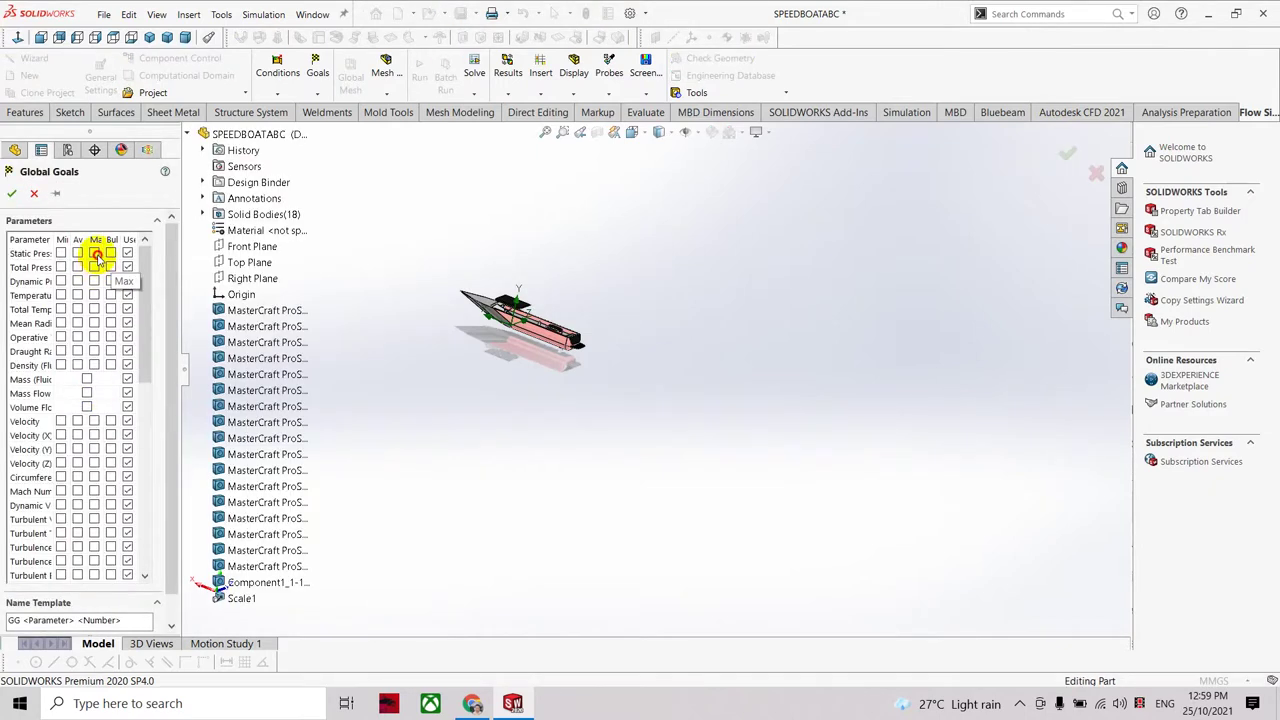
left_click(79, 421)
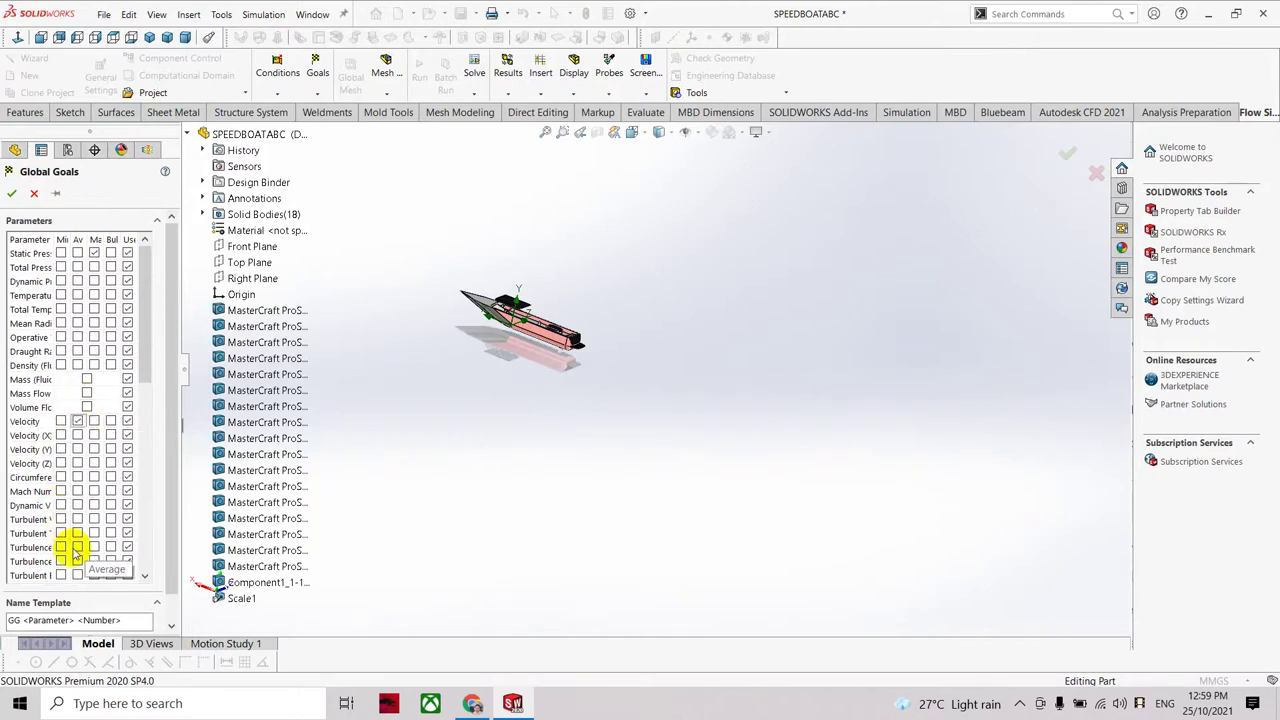
scroll(75, 553, "down", 3)
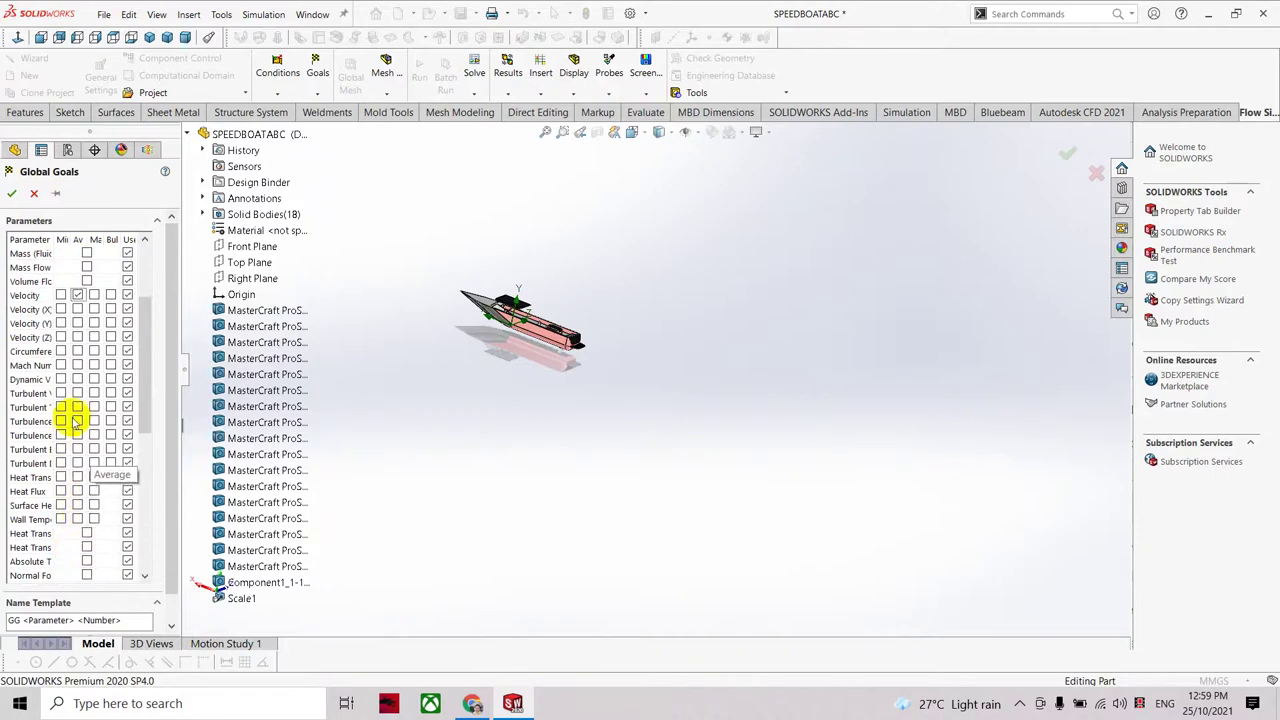
left_click_drag(180, 270, 263, 286)
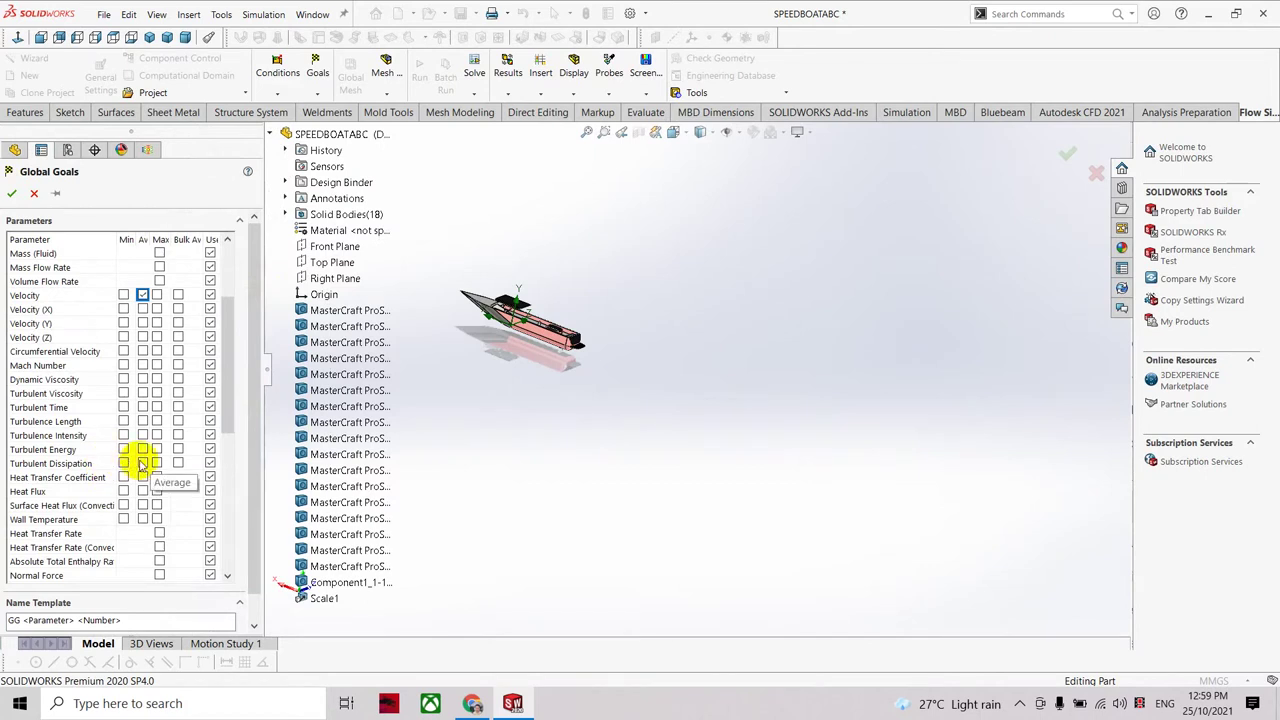
left_click(142, 463)
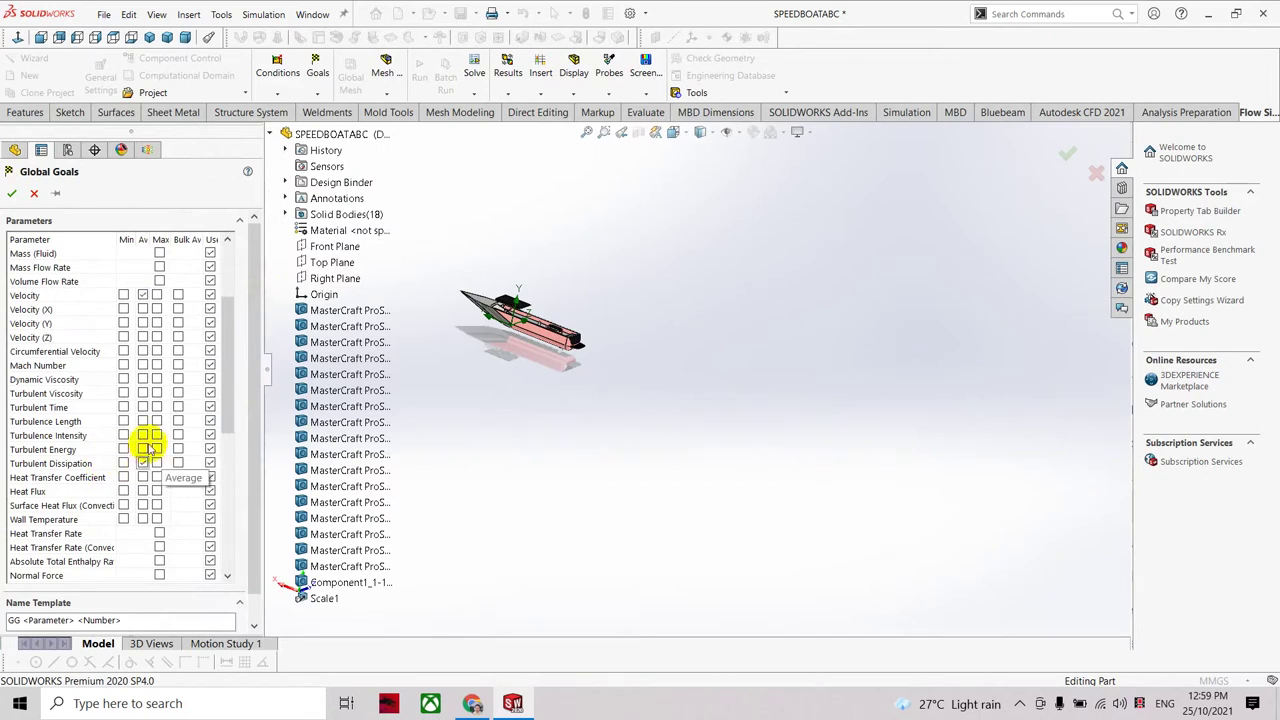
left_click(143, 380)
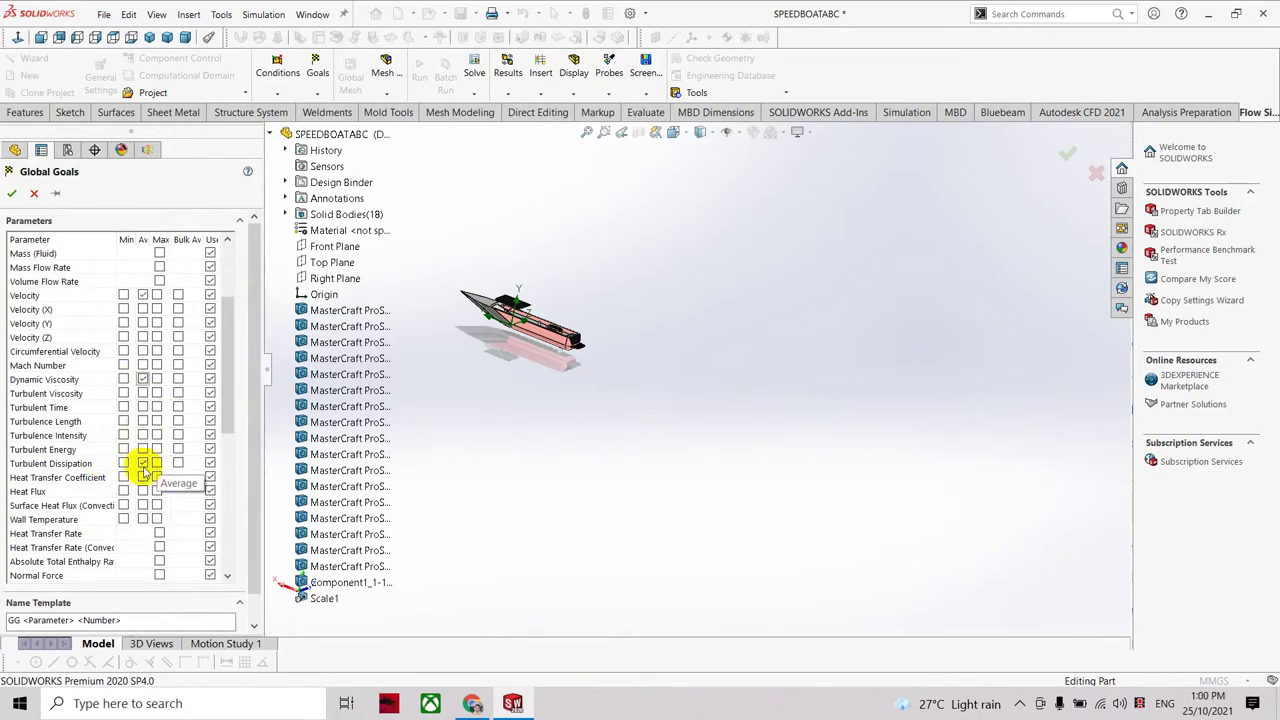
scroll(140, 534, "down", 2)
scroll(140, 534, "down", 2)
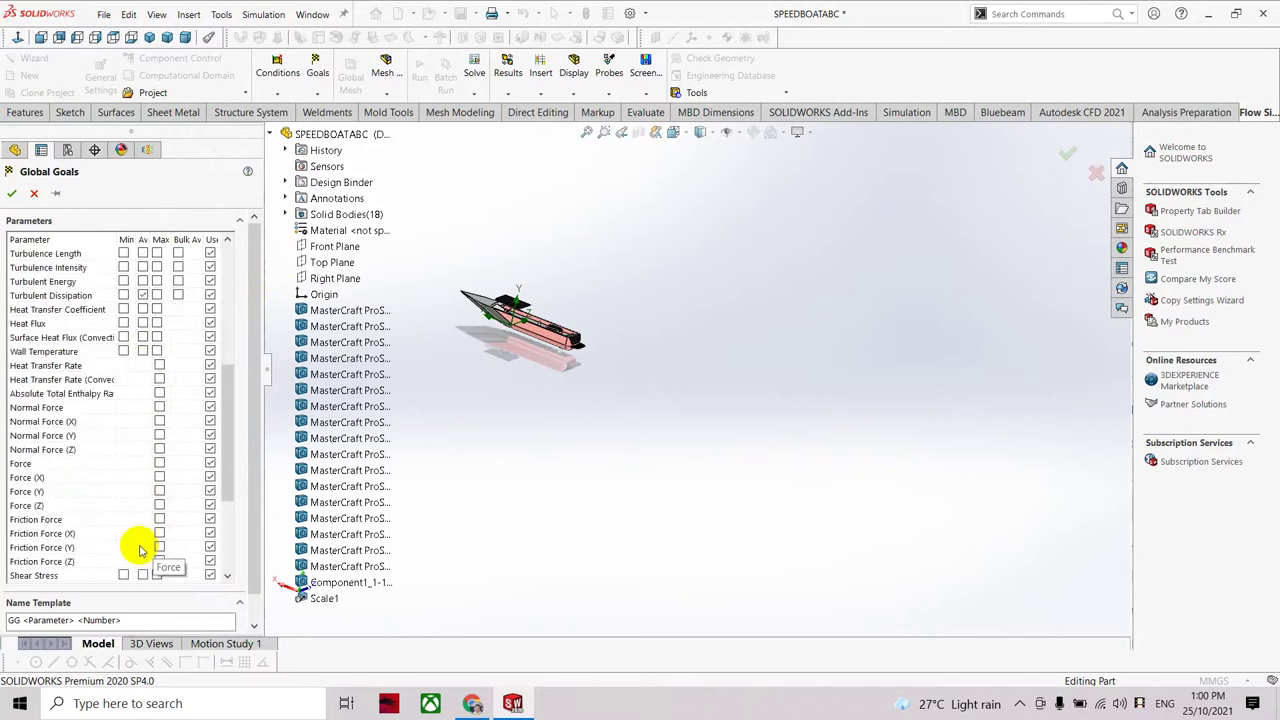
scroll(140, 536, "down", 4)
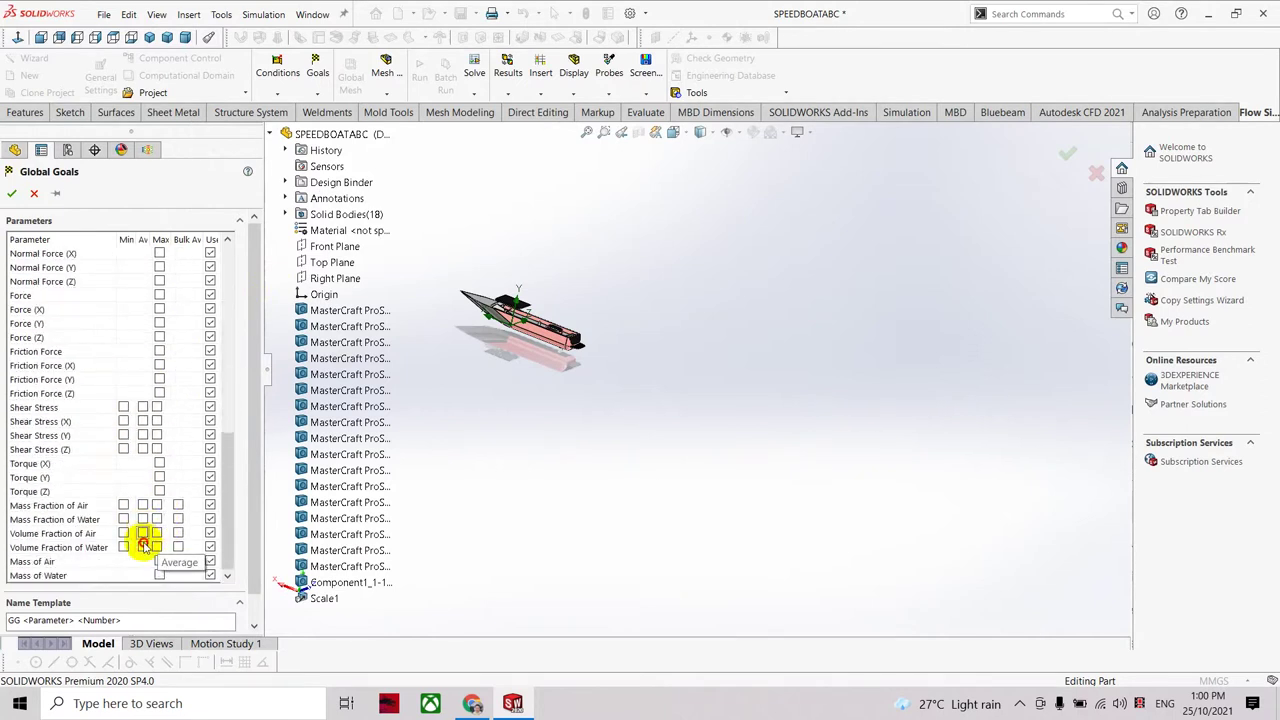
left_click(12, 194)
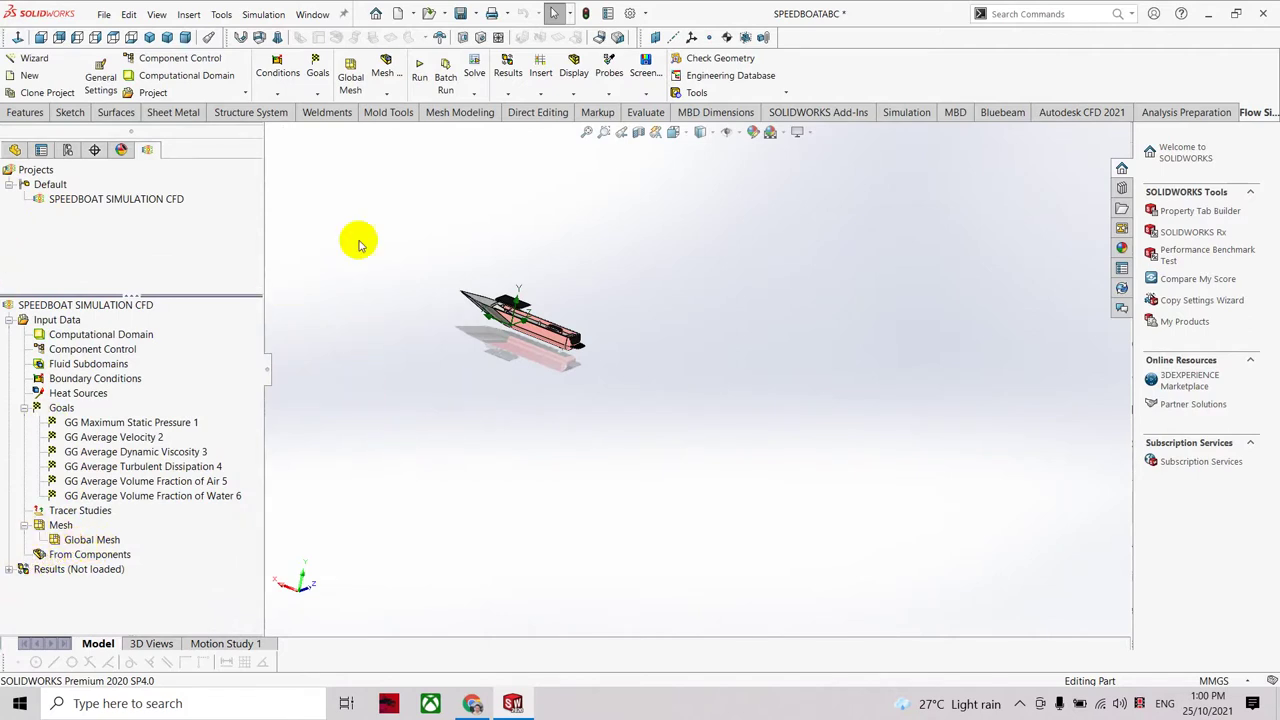
Run the calculation as a new solve, monitor the solver, then pick Top Plane for a cut plot.
left_click(420, 74)
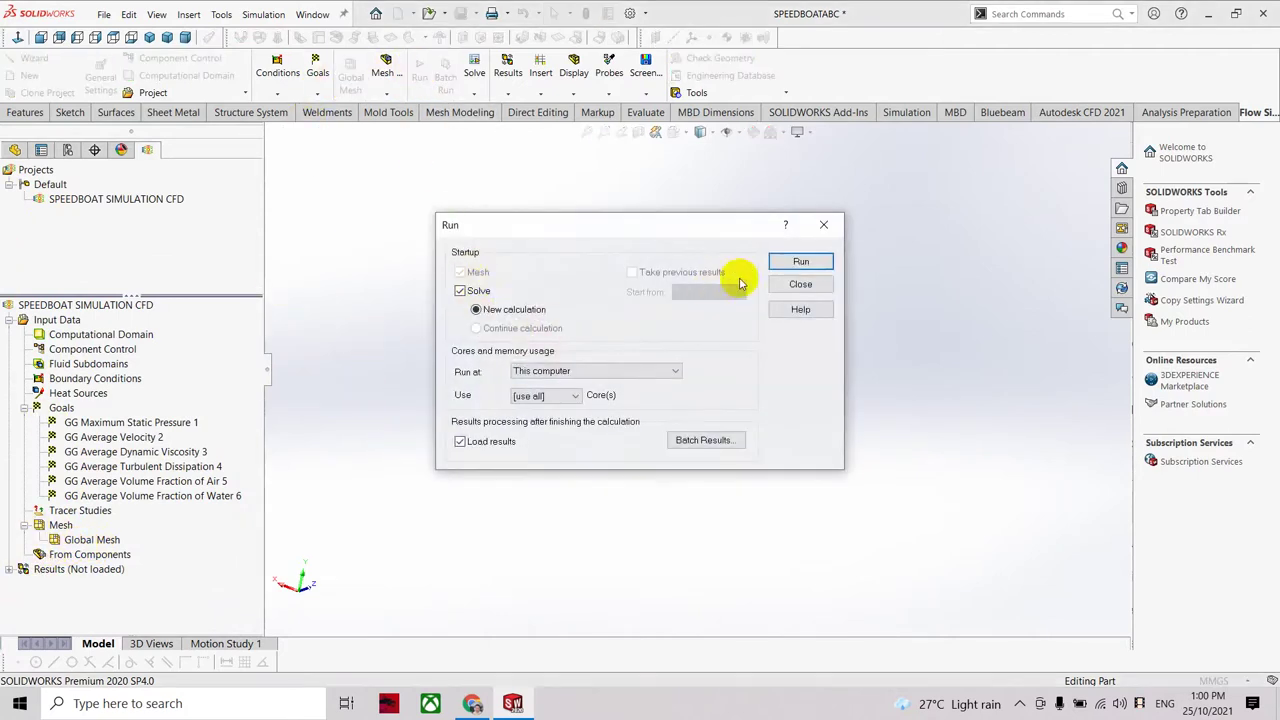
left_click(801, 262)
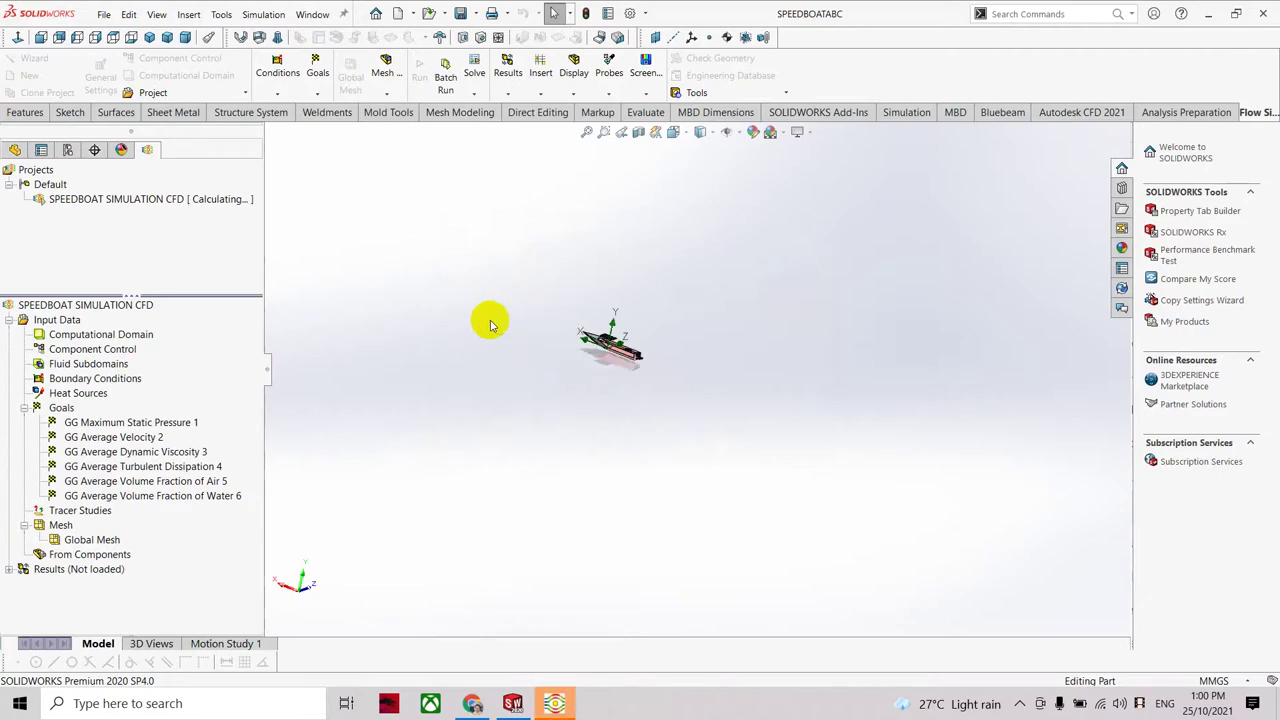
scroll(560, 335, "down", 2)
scroll(700, 350, "down", 3)
scroll(700, 400, "down", 2)
scroll(595, 450, "down", 3)
mouse_move(586, 472)
middle_mouse_down()
mouse_move(591, 397)
mouse_move(586, 437)
mouse_move(563, 427)
middle_mouse_up()
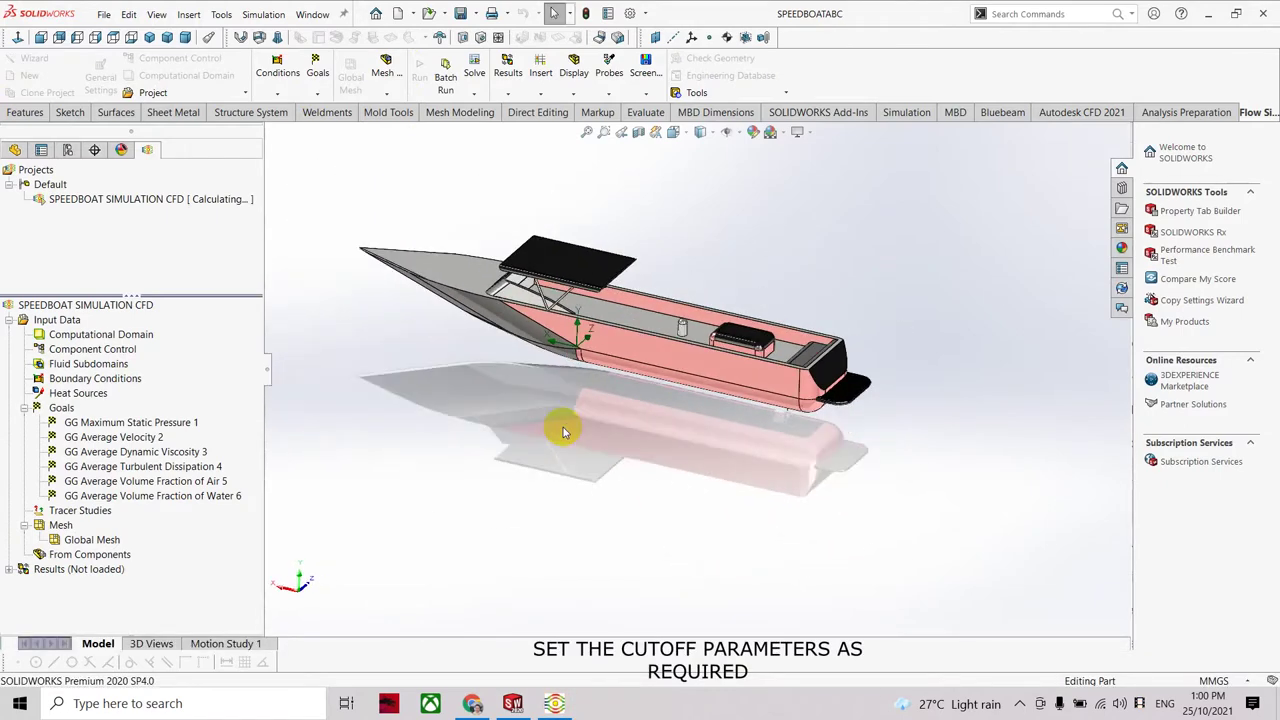
left_click(554, 703)
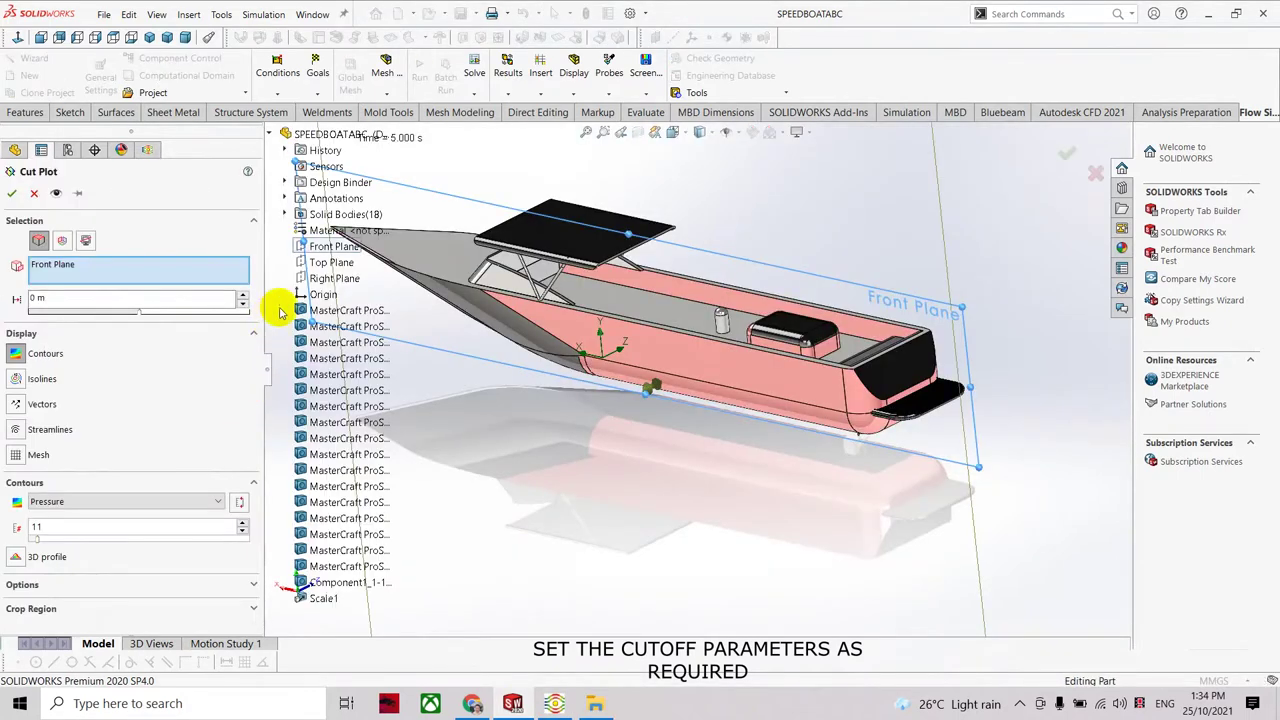
left_click(328, 262)
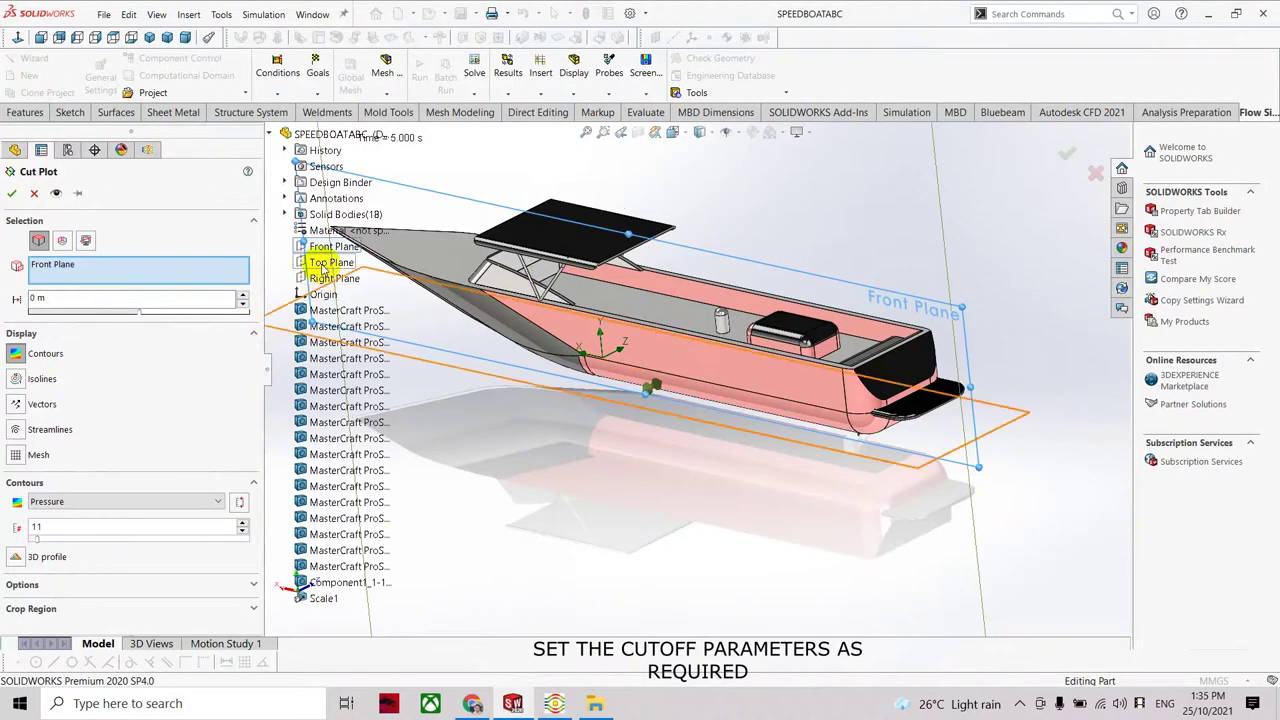
Offset the Top Plane cut plot by 0.65 m and show water volume fraction as a gridded 3D profile.
left_click(163, 313)
left_click_drag(170, 313, 177, 310)
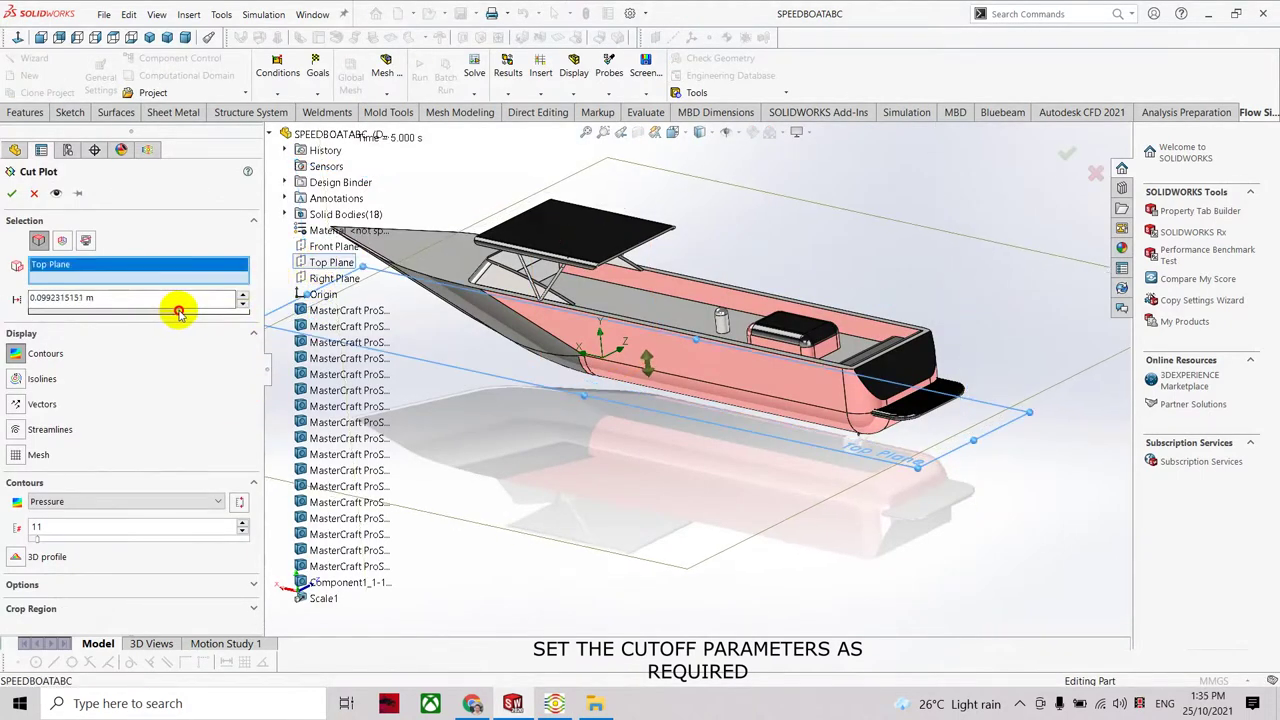
left_click_drag(80, 297, 36, 298)
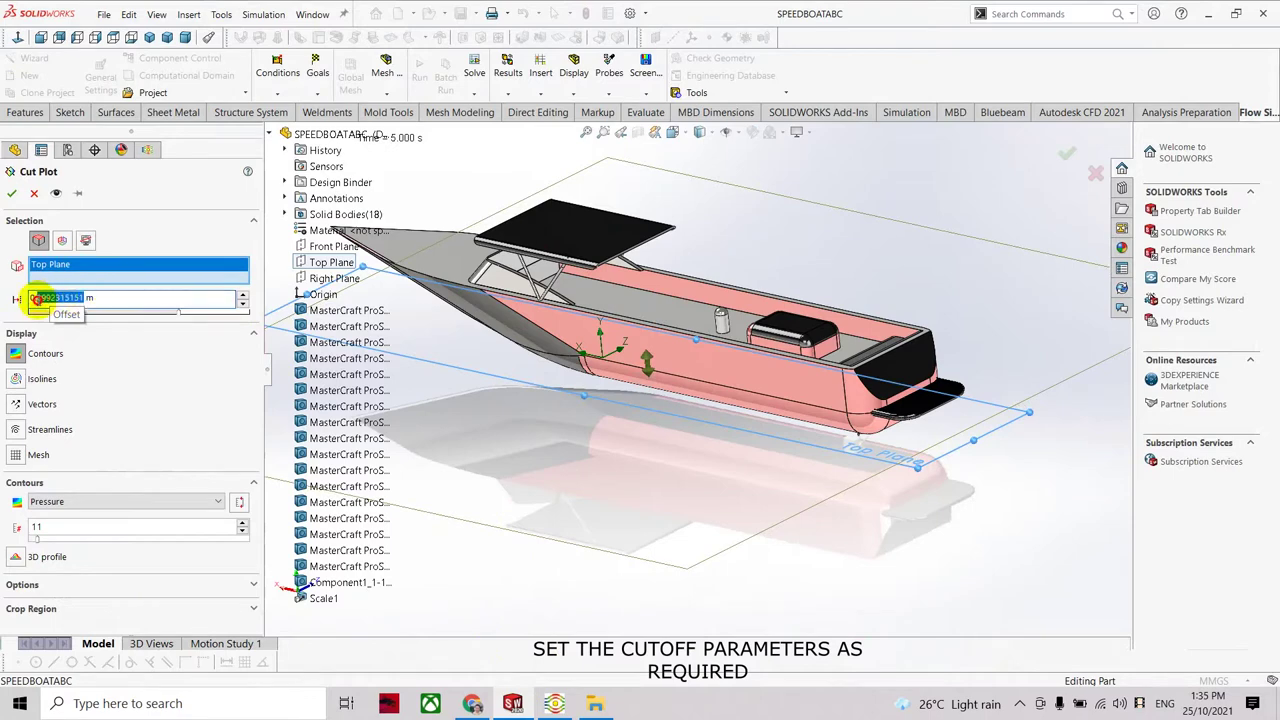
type("0.65")
key("Return")
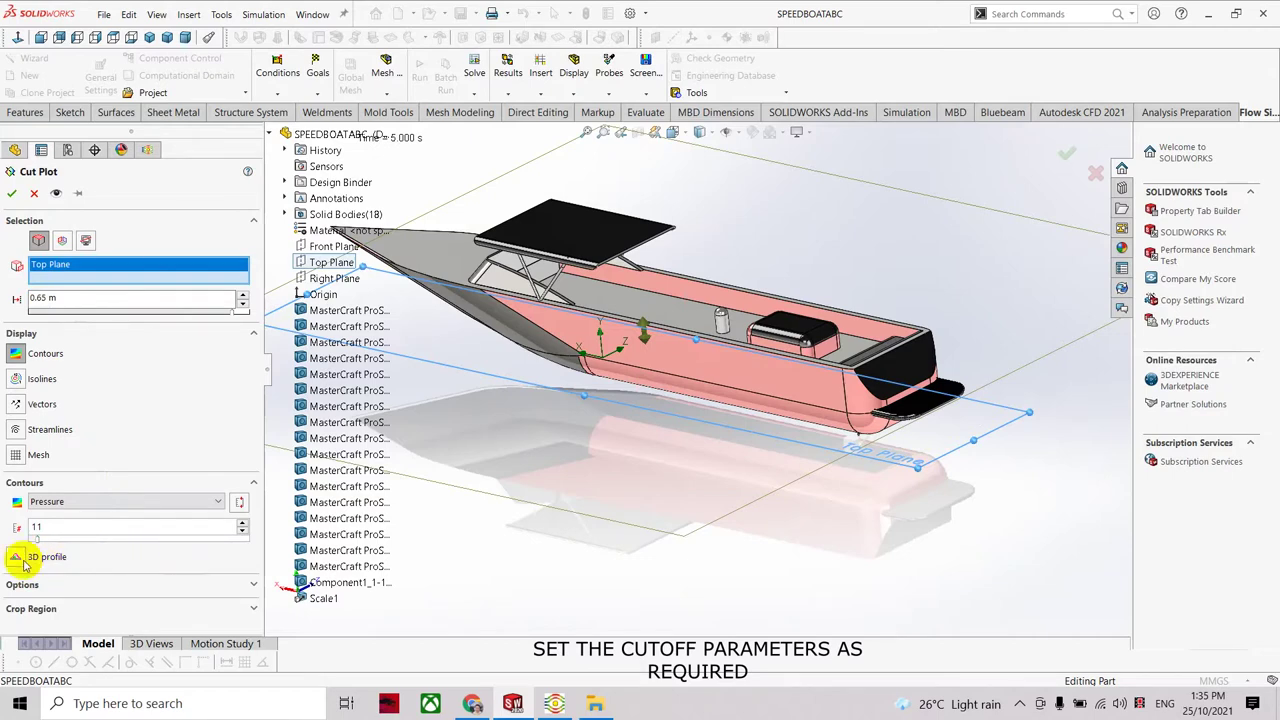
left_click(95, 500)
left_click(80, 366)
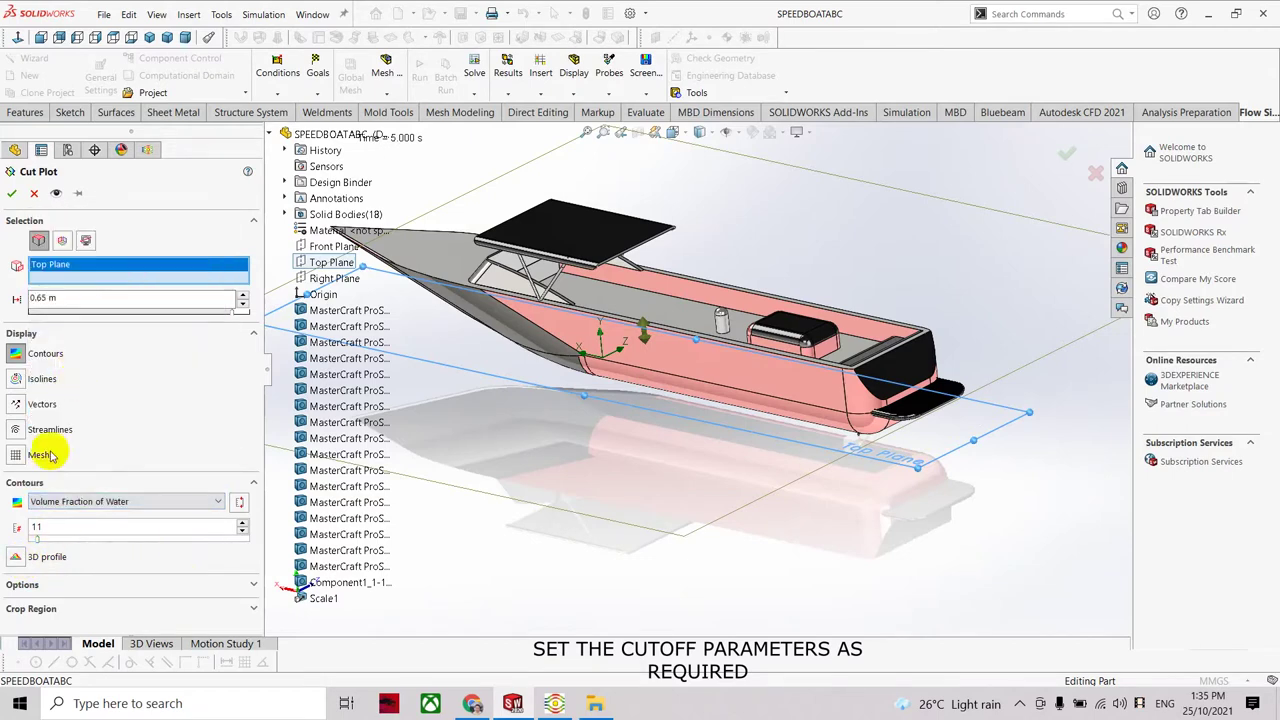
left_click(17, 558)
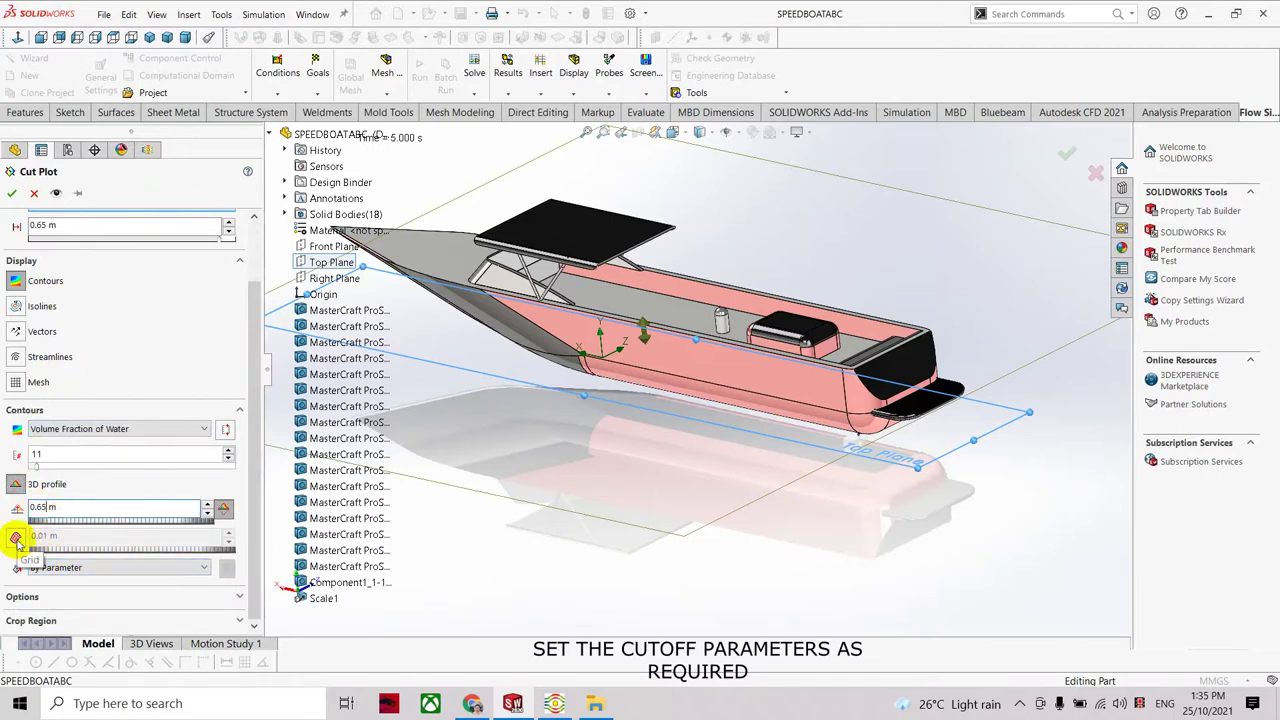
left_click(16, 539)
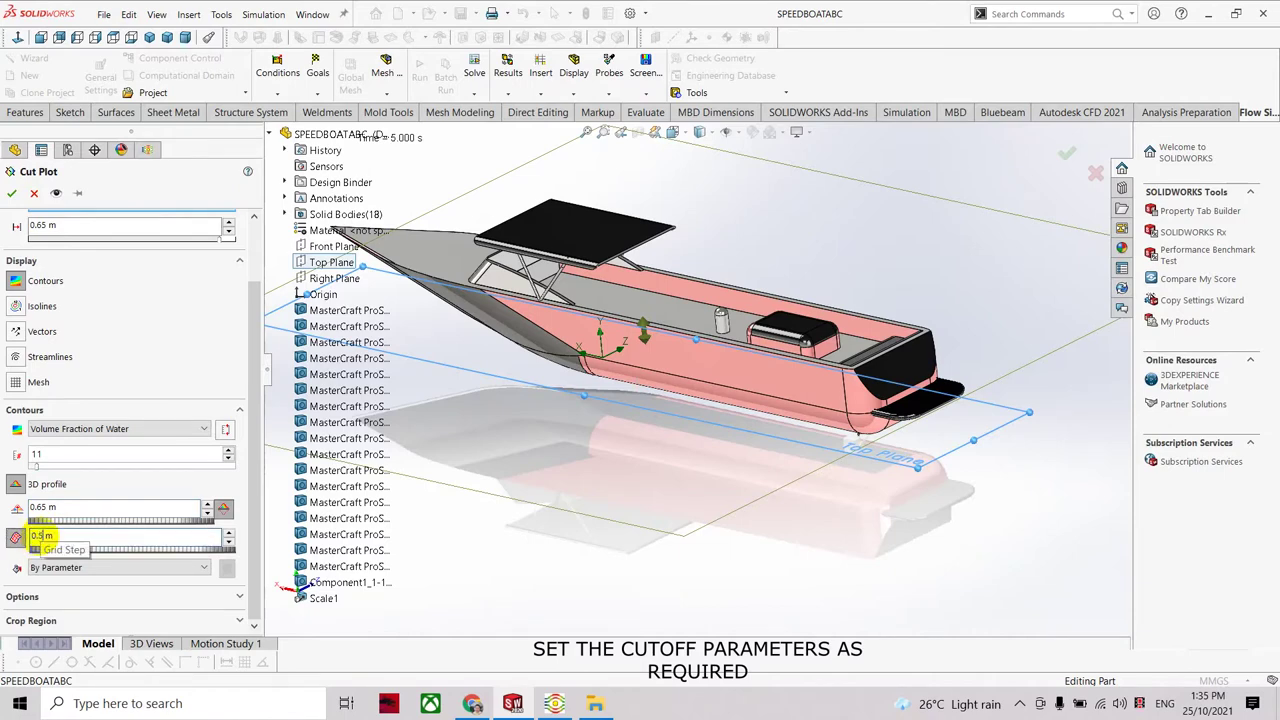
left_click(14, 193)
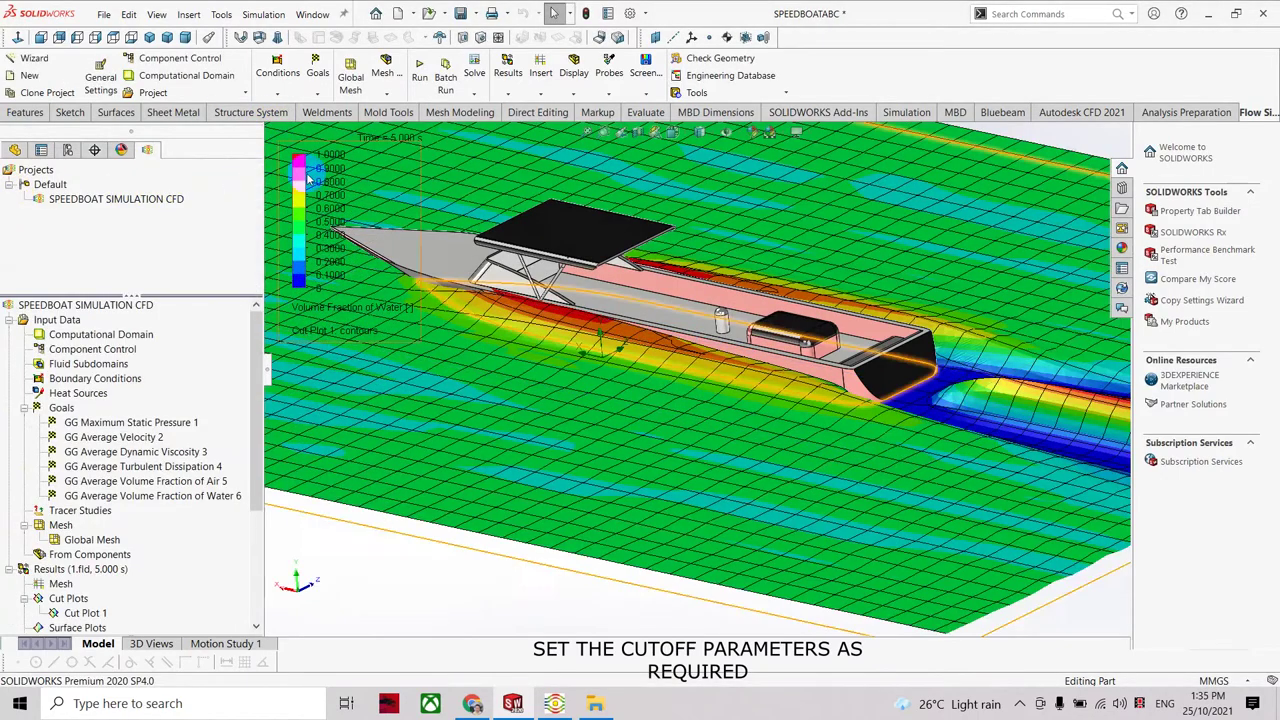
key("f")
mouse_move(768, 437)
middle_mouse_down()
mouse_move(755, 530)
mouse_move(820, 520)
mouse_move(837, 494)
mouse_move(810, 518)
mouse_move(908, 514)
mouse_move(943, 491)
mouse_move(966, 509)
mouse_move(938, 523)
mouse_move(785, 499)
middle_mouse_up()
mouse_move(751, 521)
middle_mouse_down()
mouse_move(723, 523)
mouse_move(833, 502)
mouse_move(843, 529)
mouse_move(822, 538)
middle_mouse_up()
mouse_move(863, 452)
middle_mouse_down()
mouse_move(819, 488)
mouse_move(716, 474)
mouse_move(714, 486)
mouse_move(829, 472)
mouse_move(797, 425)
middle_mouse_up()
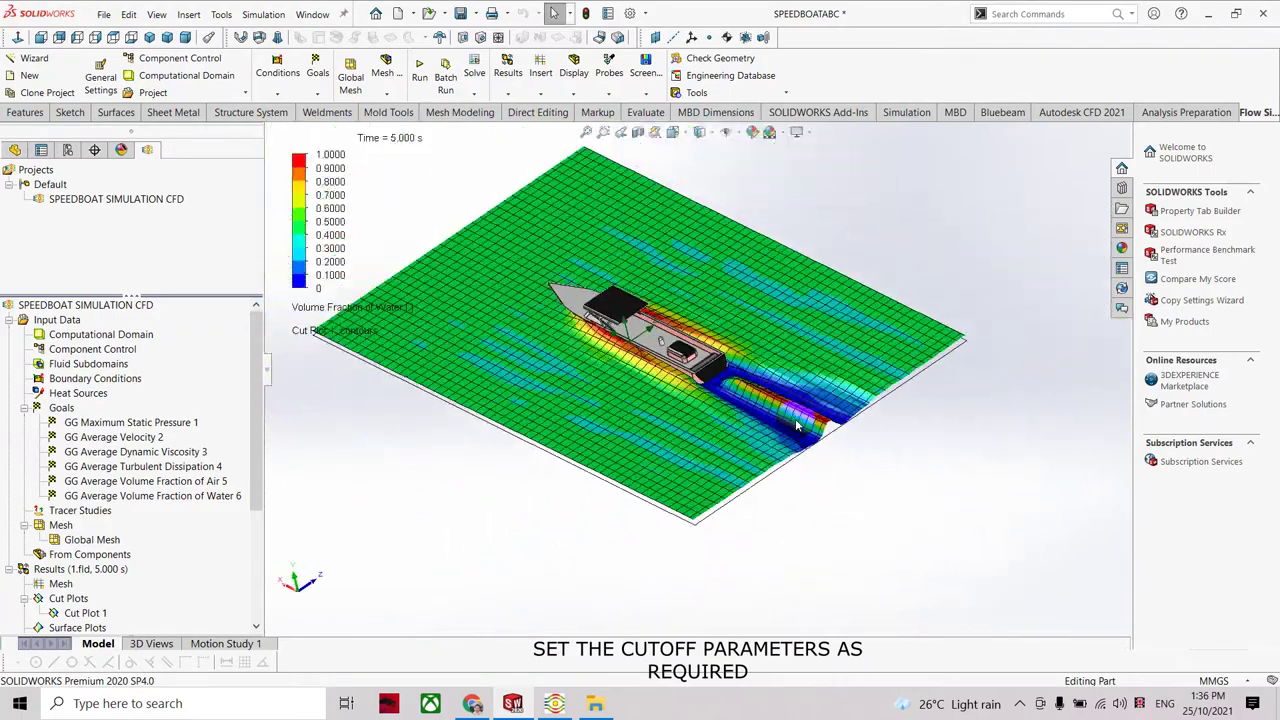
scroll(130, 535, "down", 3)
scroll(115, 537, "down", 1)
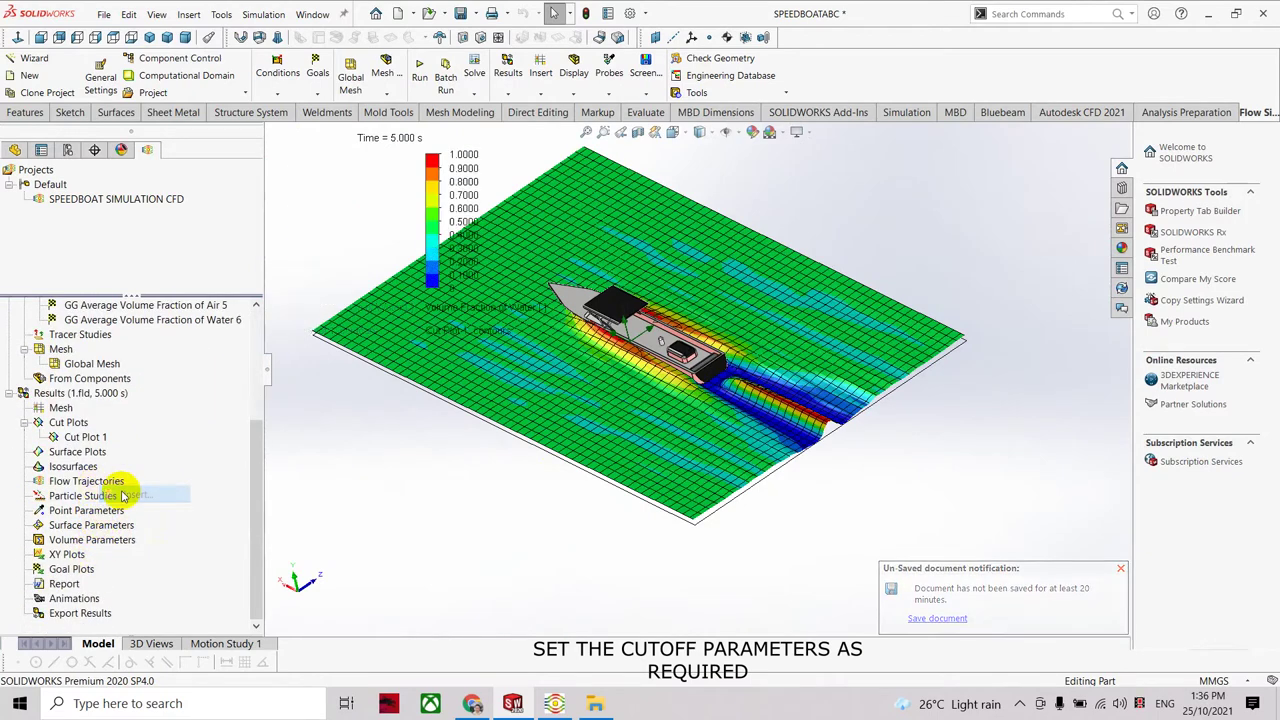
Create Flow Trajectories 1 seeded from Right Plane, drawn as lines with arrows.
double_click(118, 484)
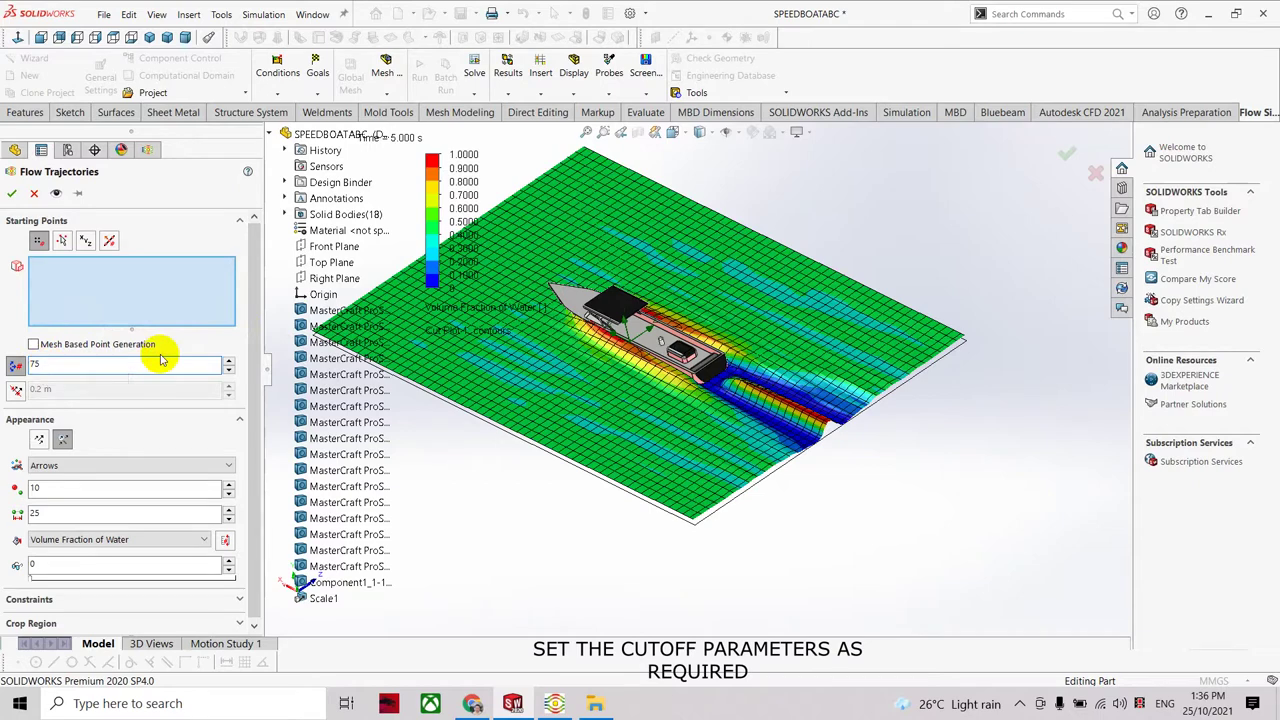
left_click(82, 466)
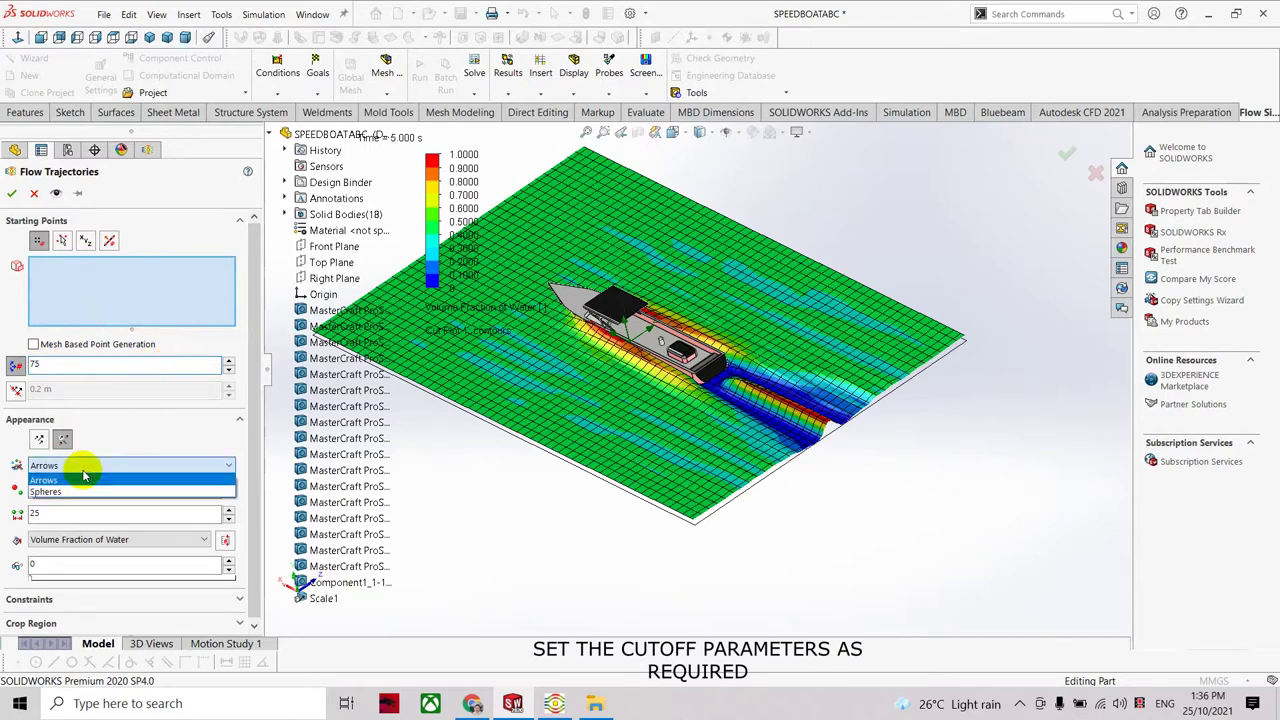
left_click(39, 441)
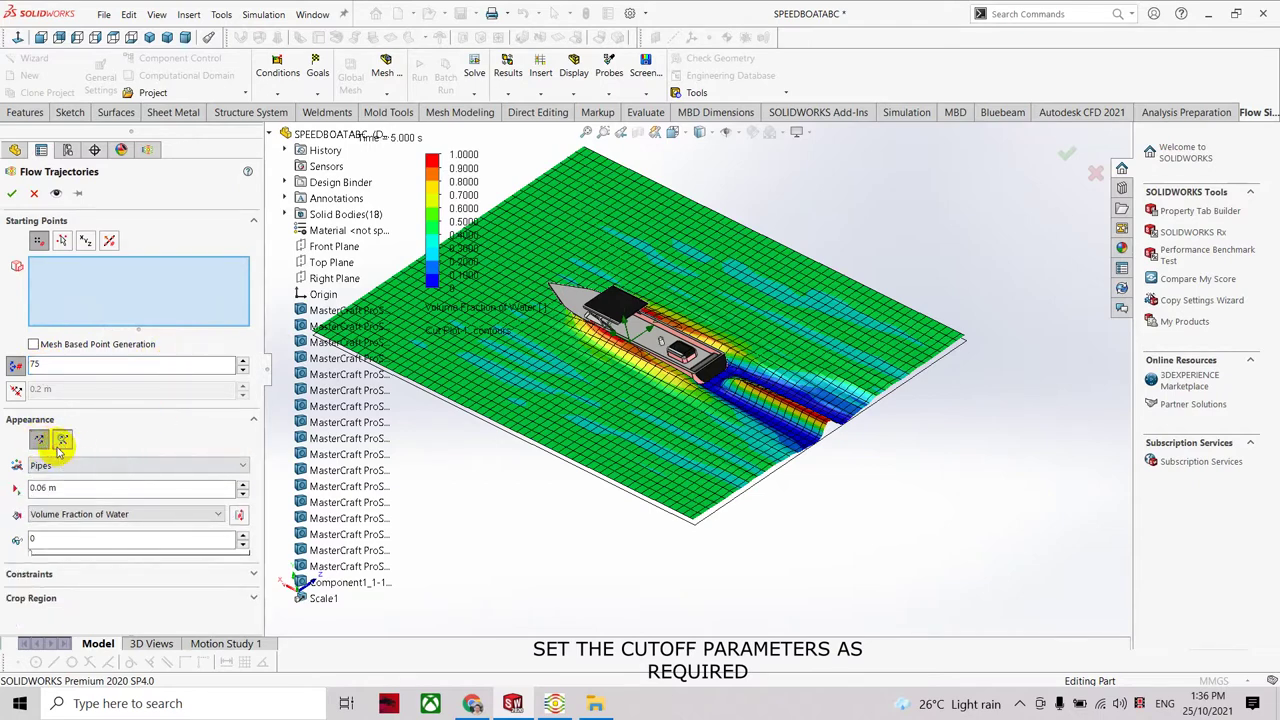
left_click(43, 465)
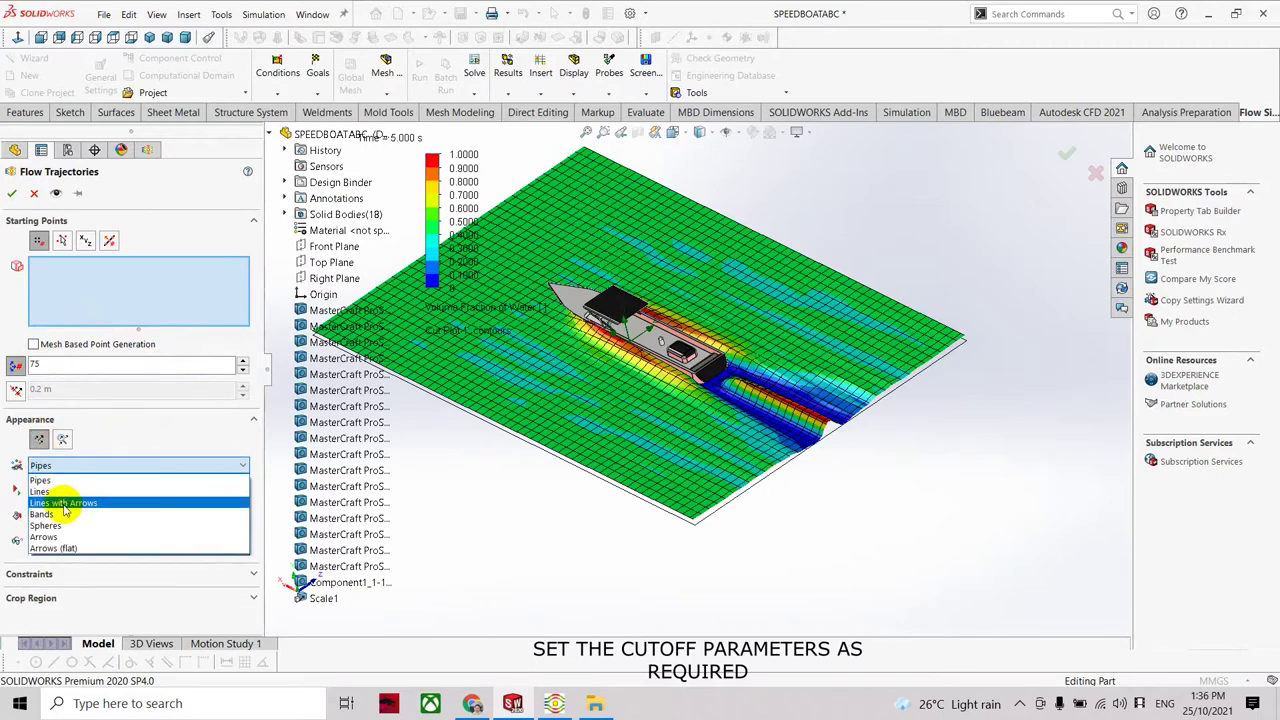
left_click(63, 504)
middle_click_drag(586, 491, 553, 298, "ctrl")
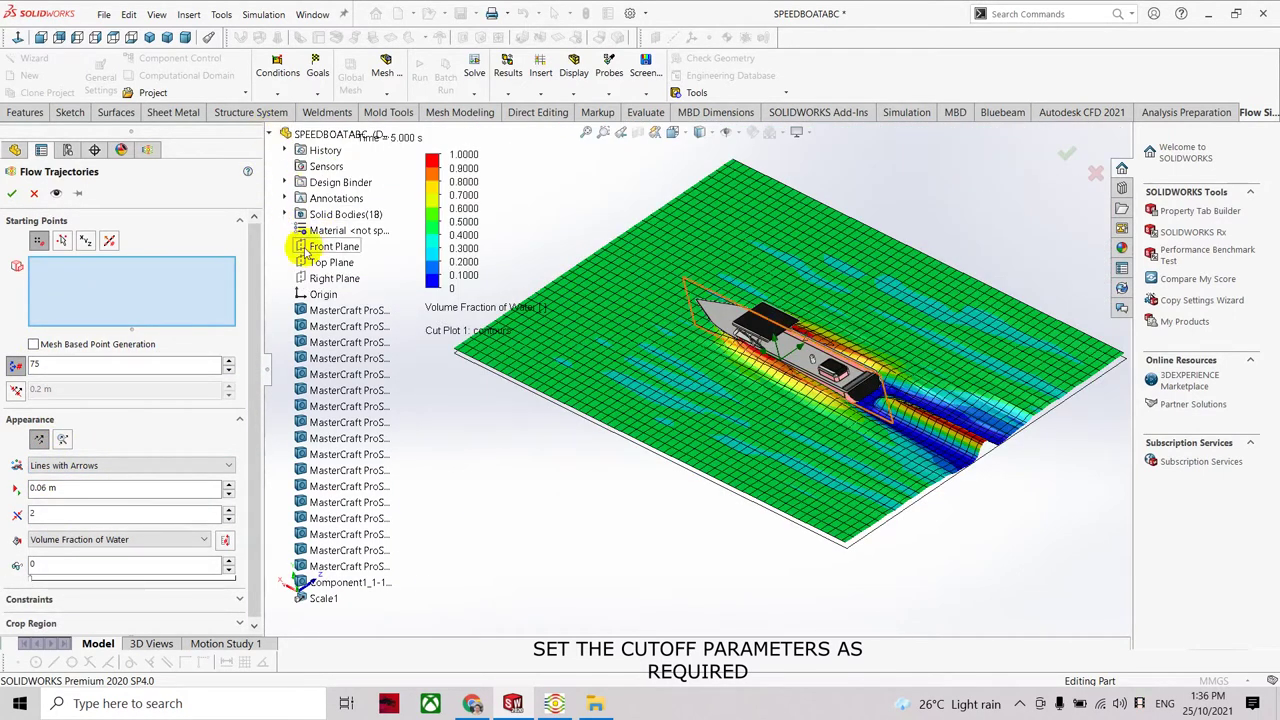
left_click(330, 278)
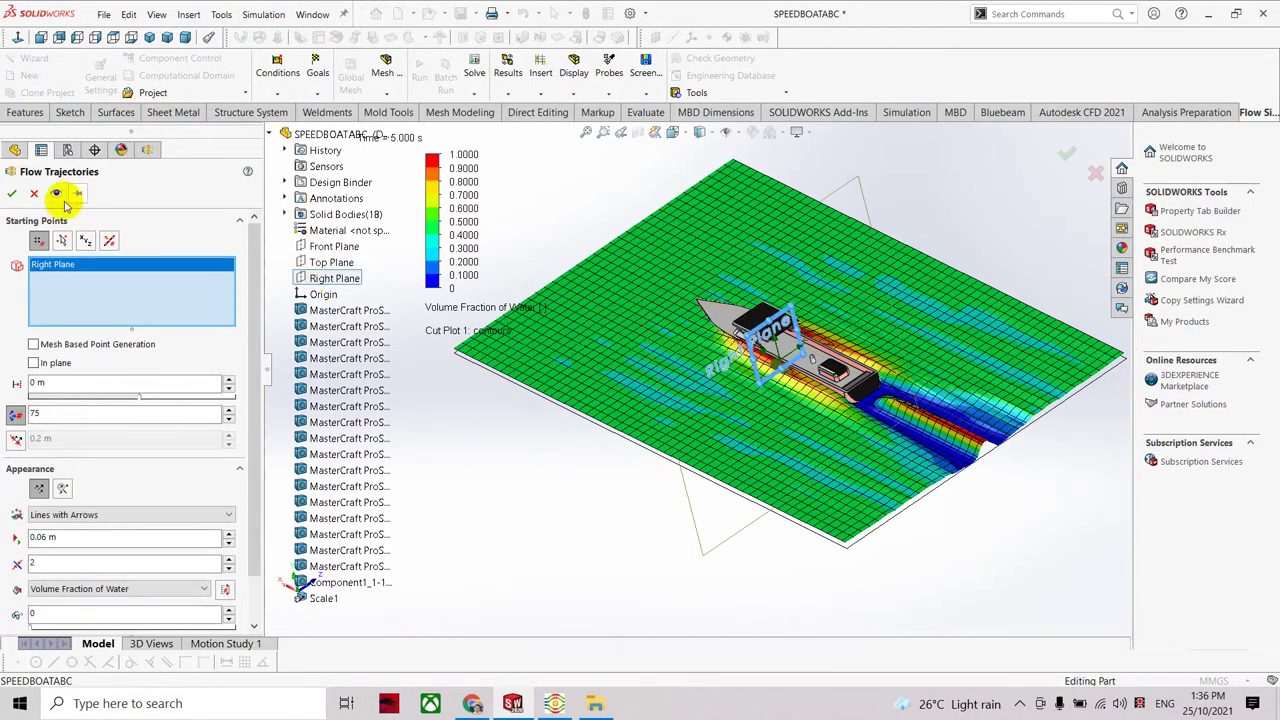
left_click(10, 195)
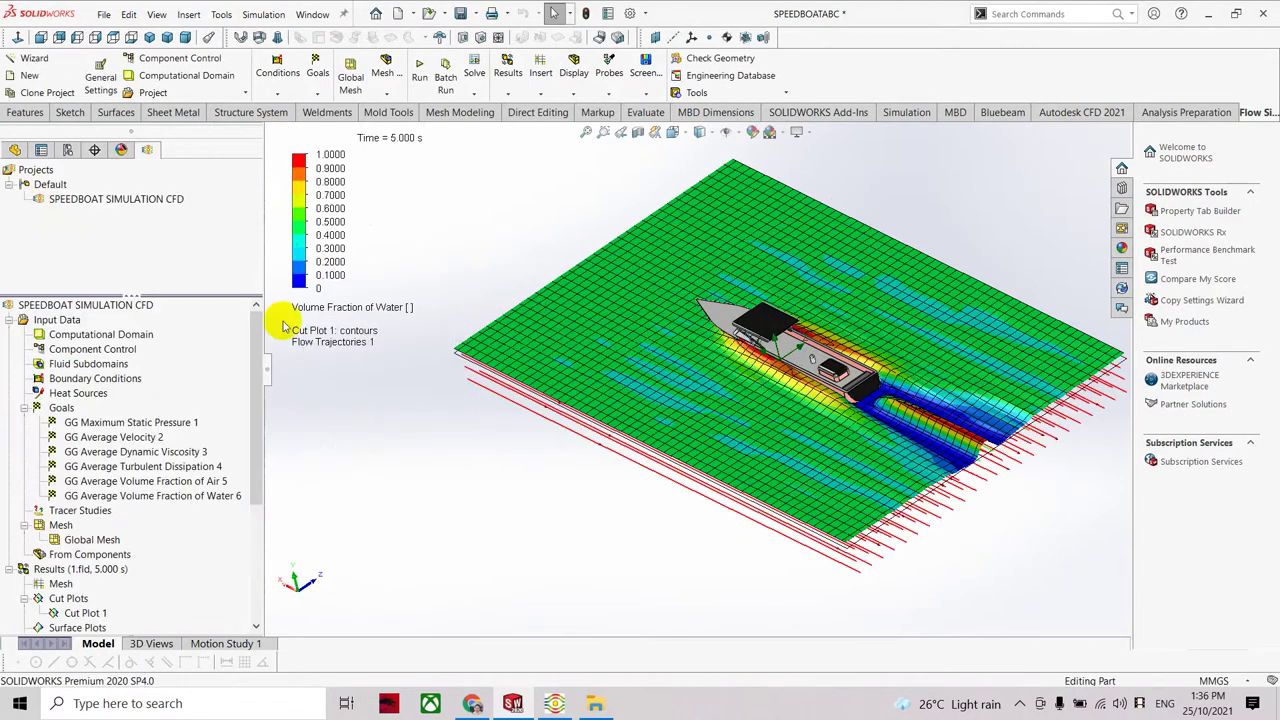
mouse_move(563, 423)
middle_mouse_down()
mouse_move(622, 320)
mouse_move(591, 340)
mouse_move(602, 424)
middle_mouse_up()
Edit Cut Plot 1 and uncheck Interpolate in its Options.
mouse_move(801, 450)
middle_mouse_down()
mouse_move(823, 443)
mouse_move(714, 429)
mouse_move(726, 456)
middle_mouse_up()
right_click(85, 612)
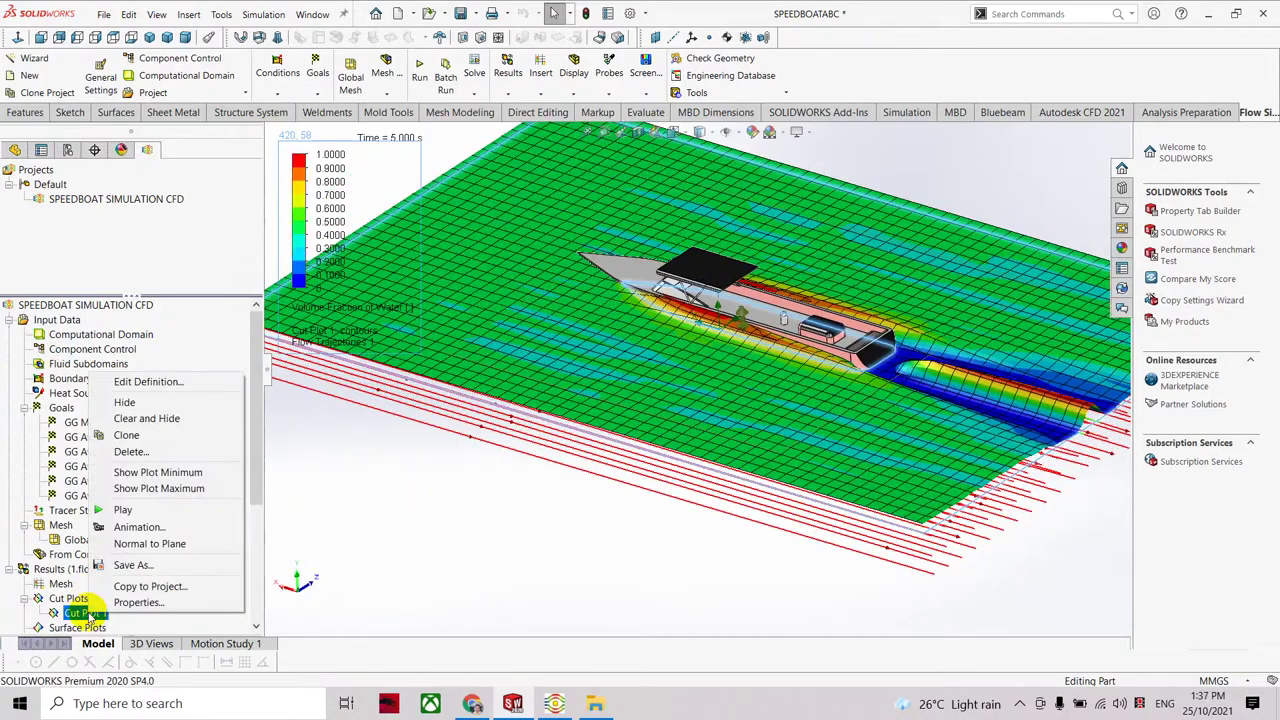
left_click(162, 384)
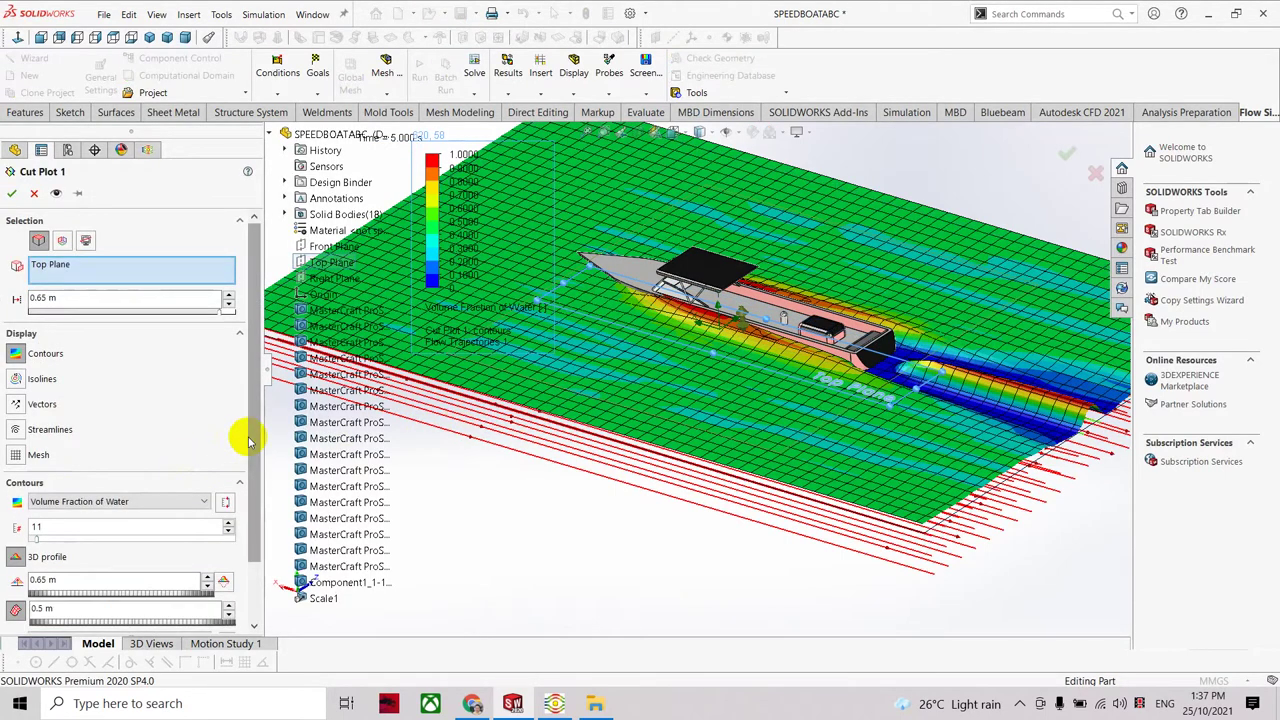
left_click_drag(251, 434, 255, 525)
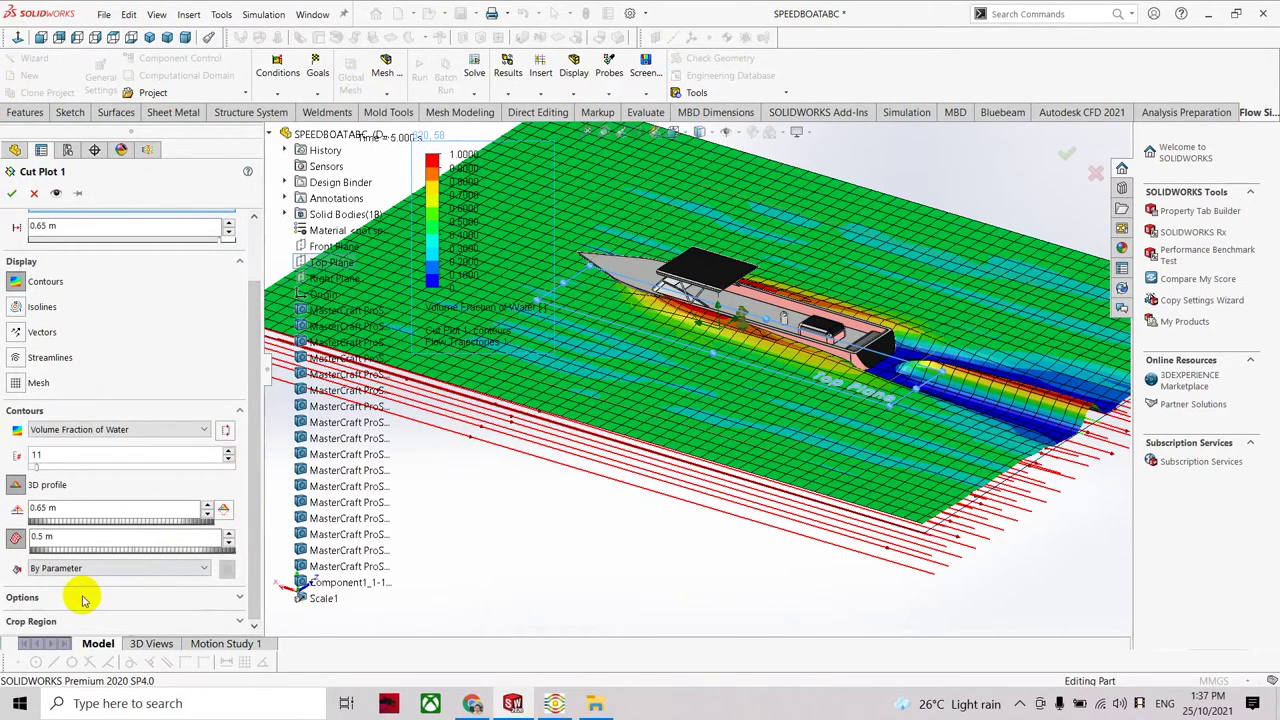
scroll(83, 600, "down", 3)
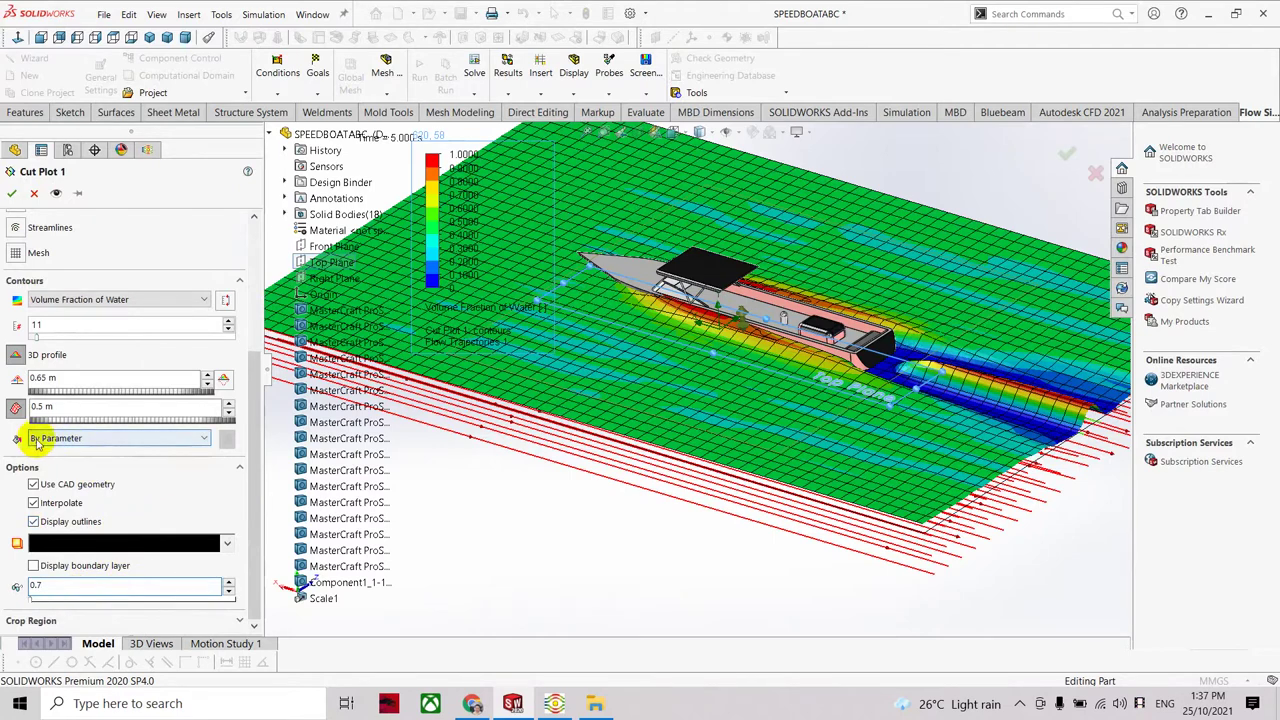
left_click(155, 504)
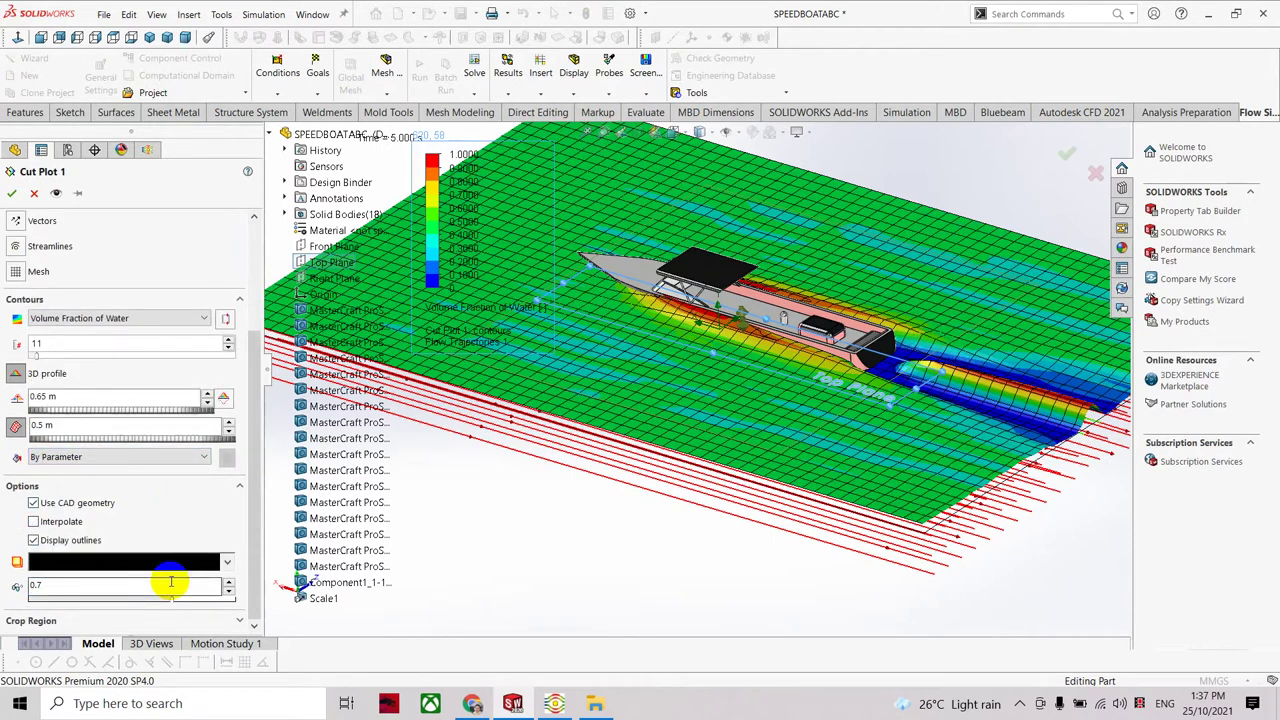
scroll(170, 583, "up", 3)
left_click(17, 195)
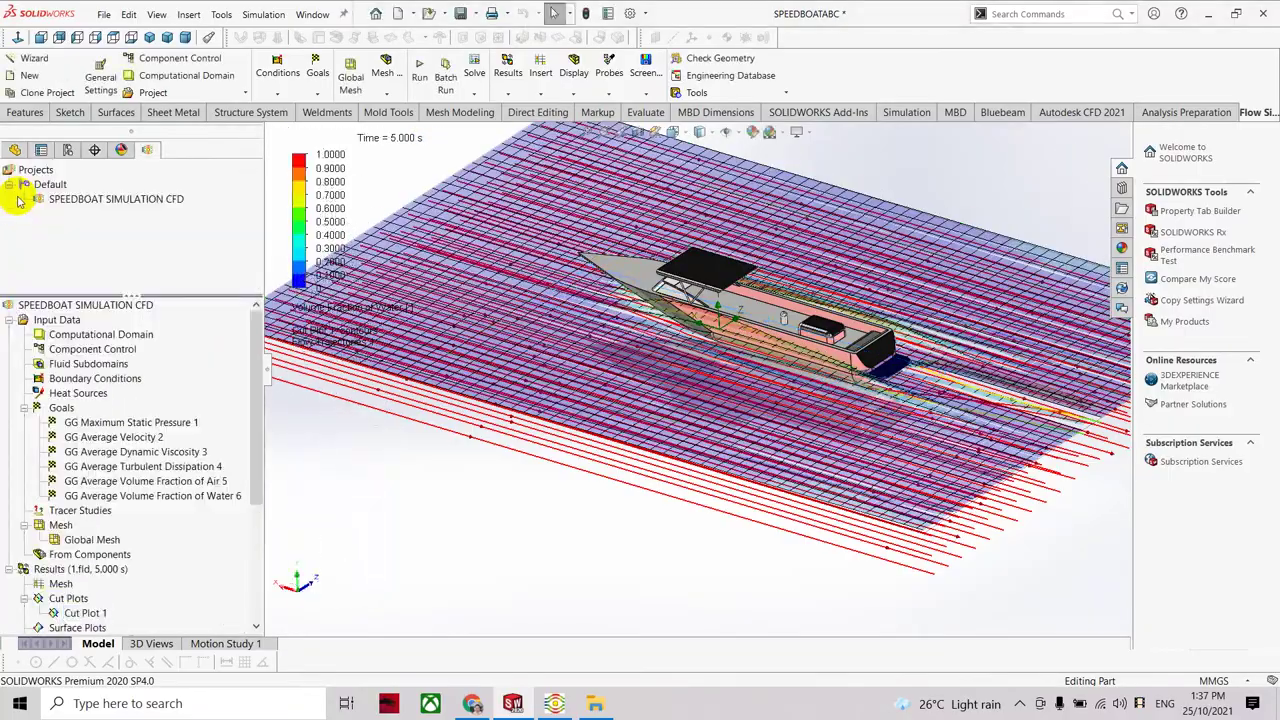
Edit Cut Plot 1's Options to revise its plot transparency value.
mouse_move(600, 455)
middle_mouse_down()
mouse_move(657, 486)
mouse_move(651, 523)
mouse_move(700, 486)
mouse_move(687, 473)
middle_mouse_up()
right_click(88, 613)
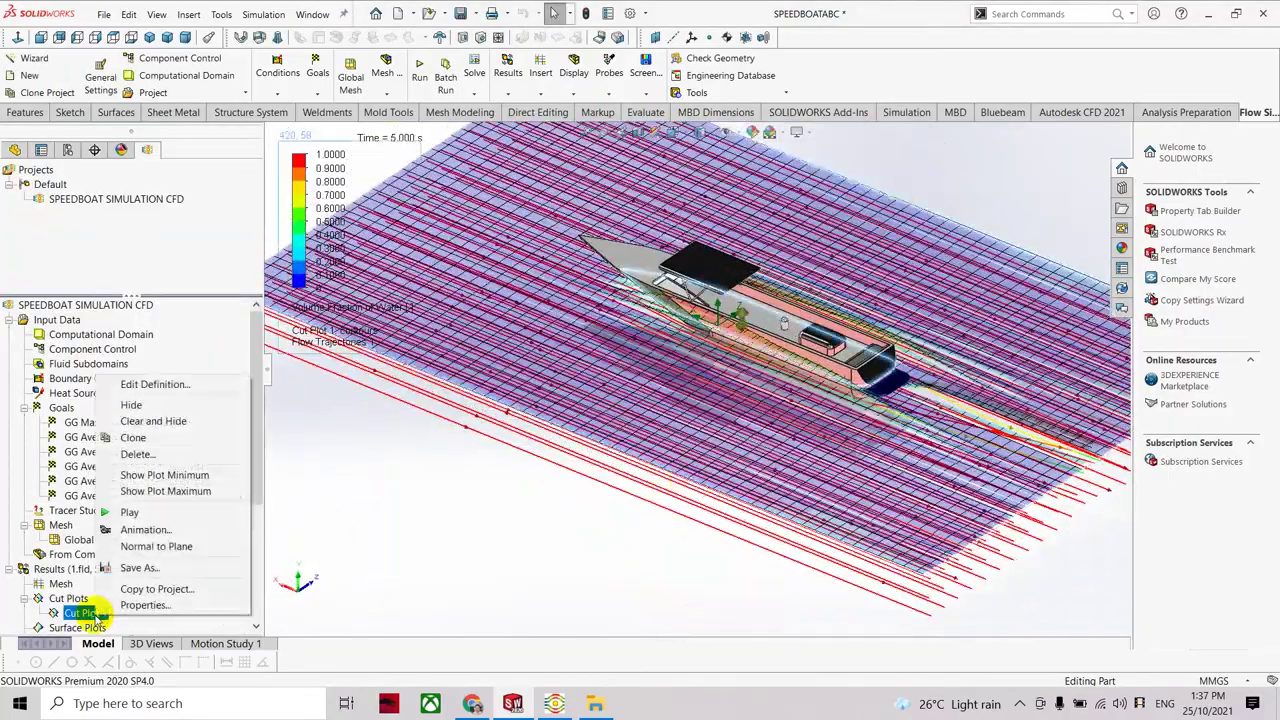
left_click(163, 385)
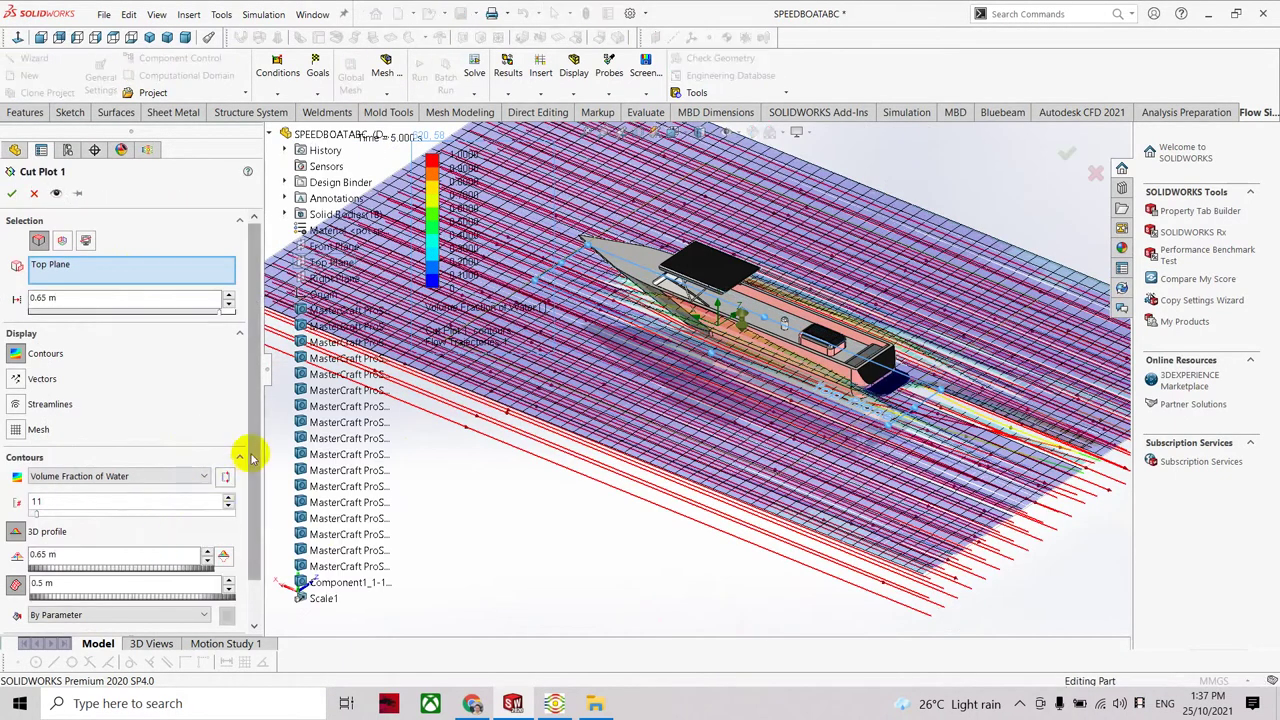
scroll(252, 458, "down", 2)
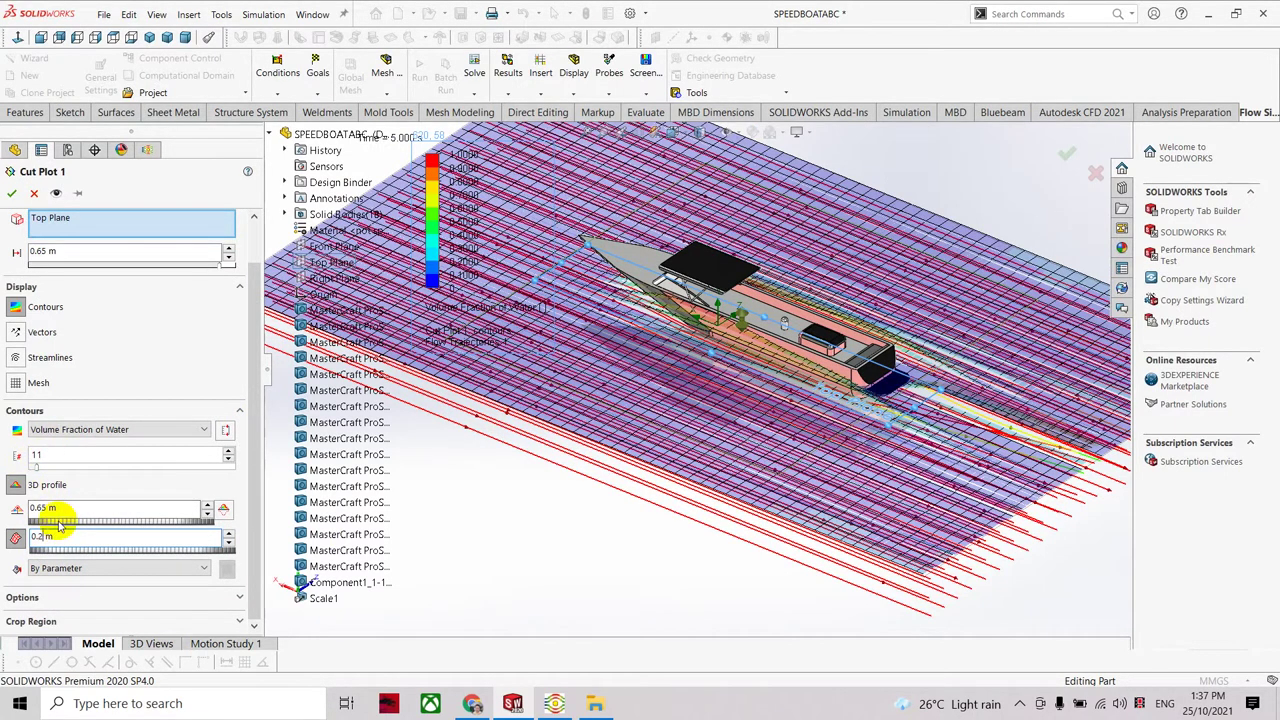
type("5")
left_click(257, 582)
left_click(215, 599)
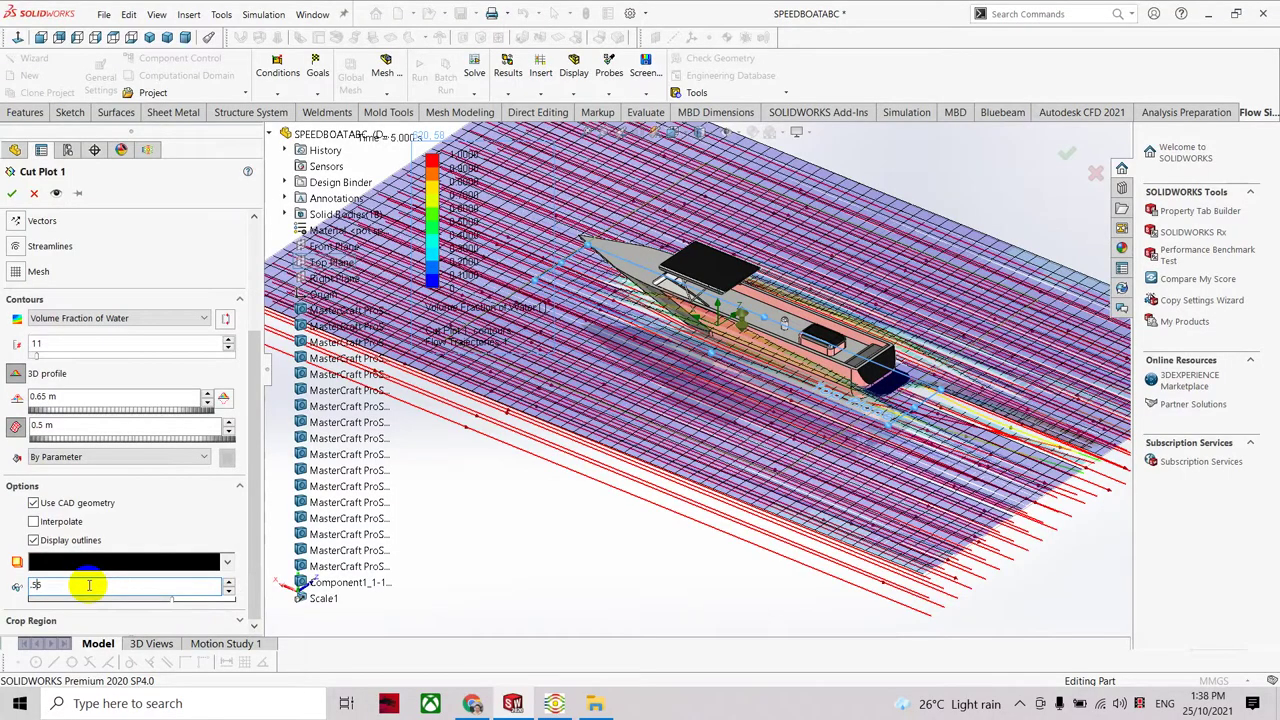
left_click(11, 193)
mouse_move(543, 408)
middle_mouse_down()
mouse_move(535, 450)
mouse_move(551, 409)
mouse_move(571, 405)
mouse_move(560, 435)
middle_mouse_up()
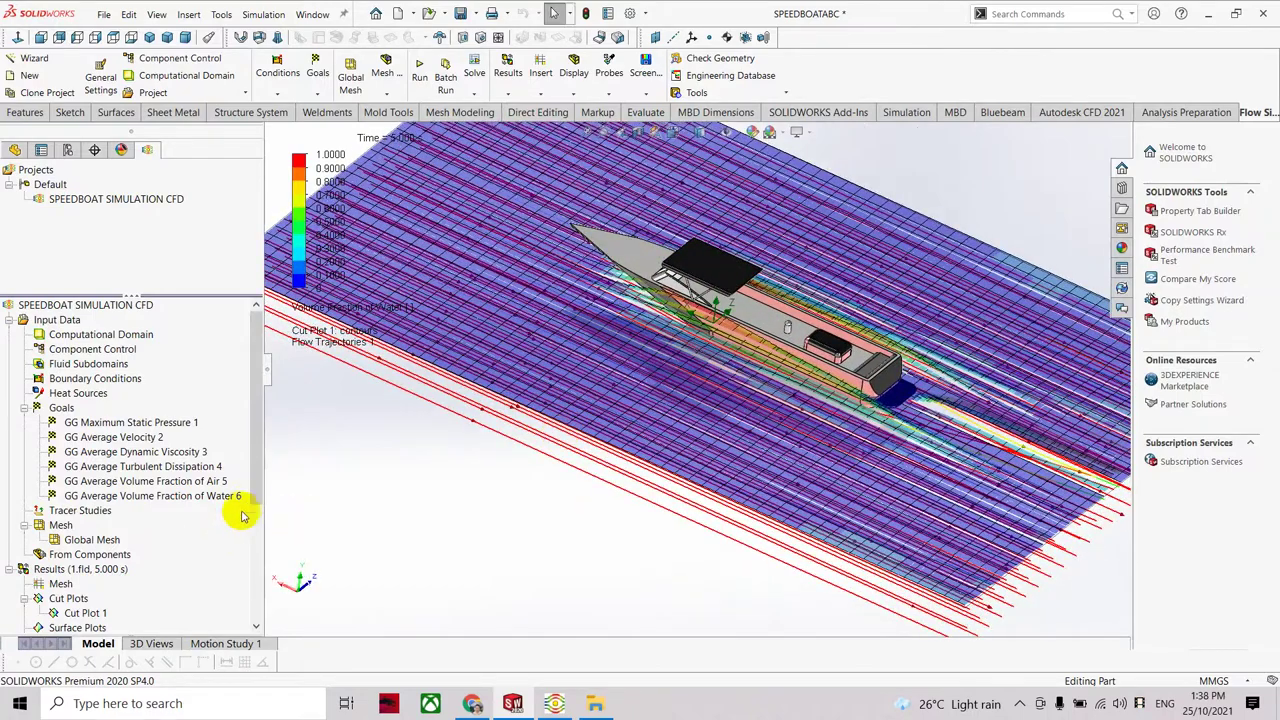
Edit Cut Plot 1's definition to adjust its Plot Transparency value and apply it.
right_click(93, 612)
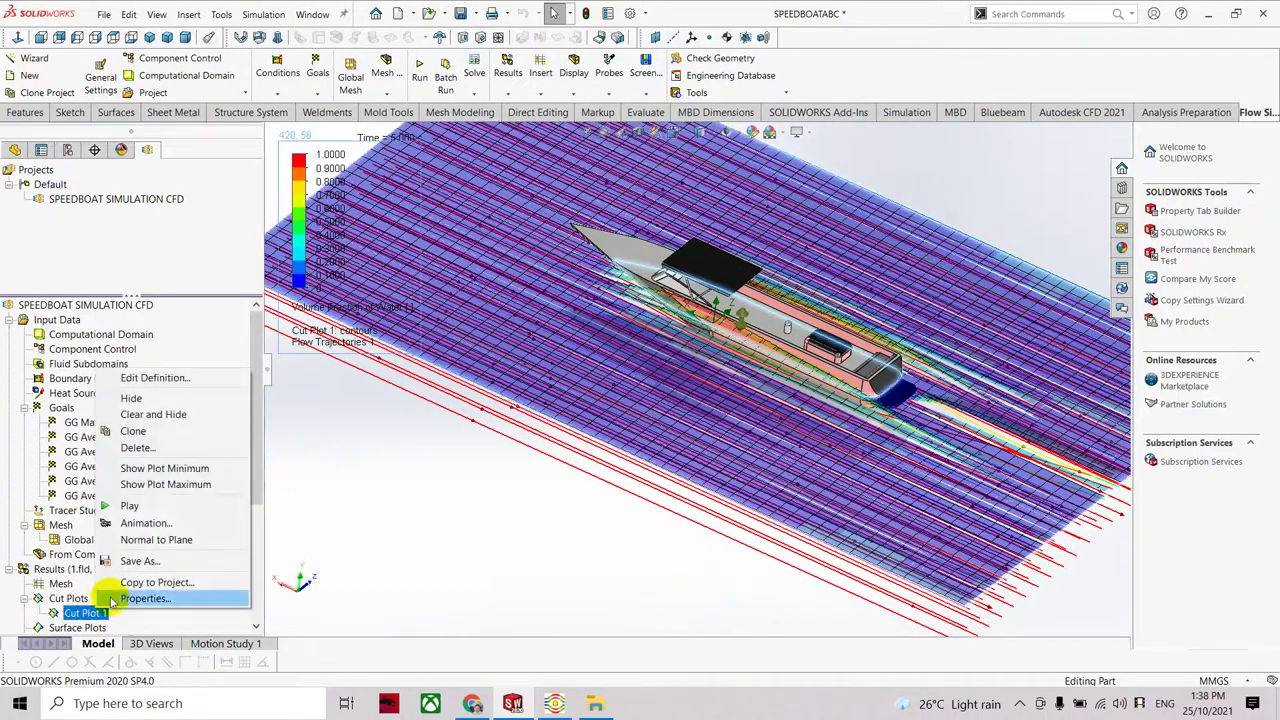
left_click(181, 376)
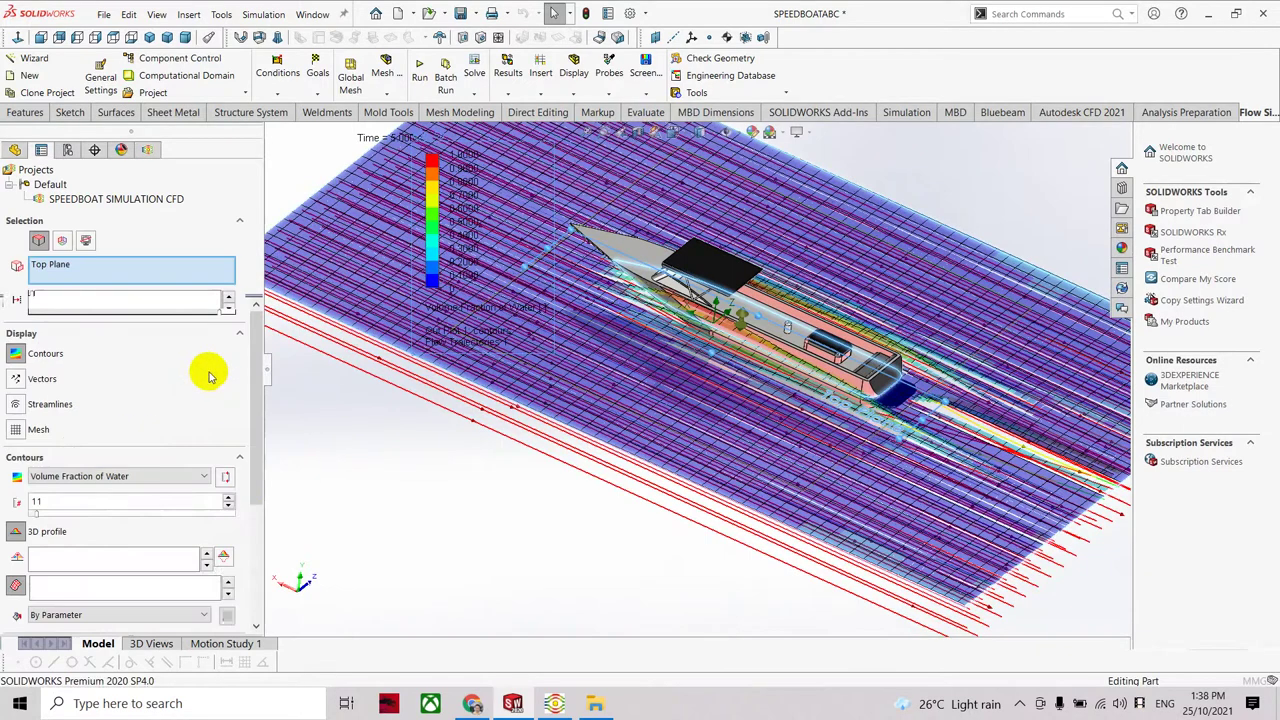
left_click_drag(251, 434, 251, 523)
left_click(239, 598)
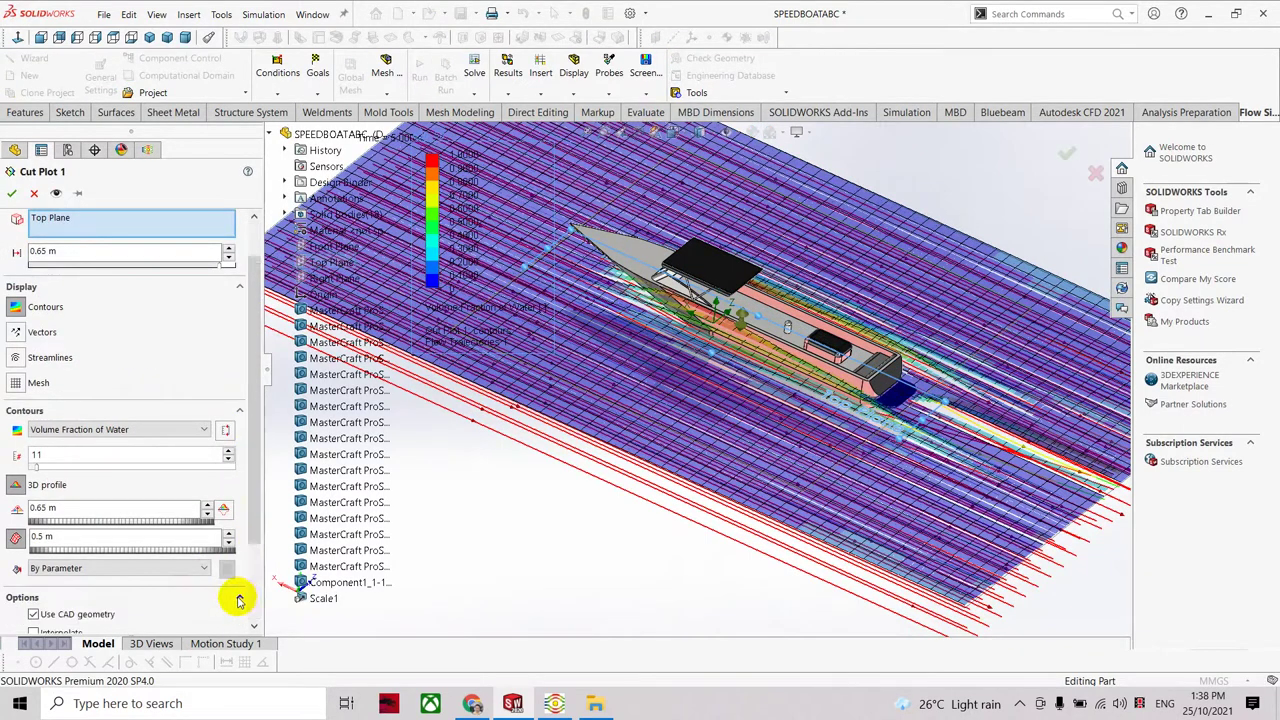
scroll(152, 612, "down", 2)
left_click(22, 585)
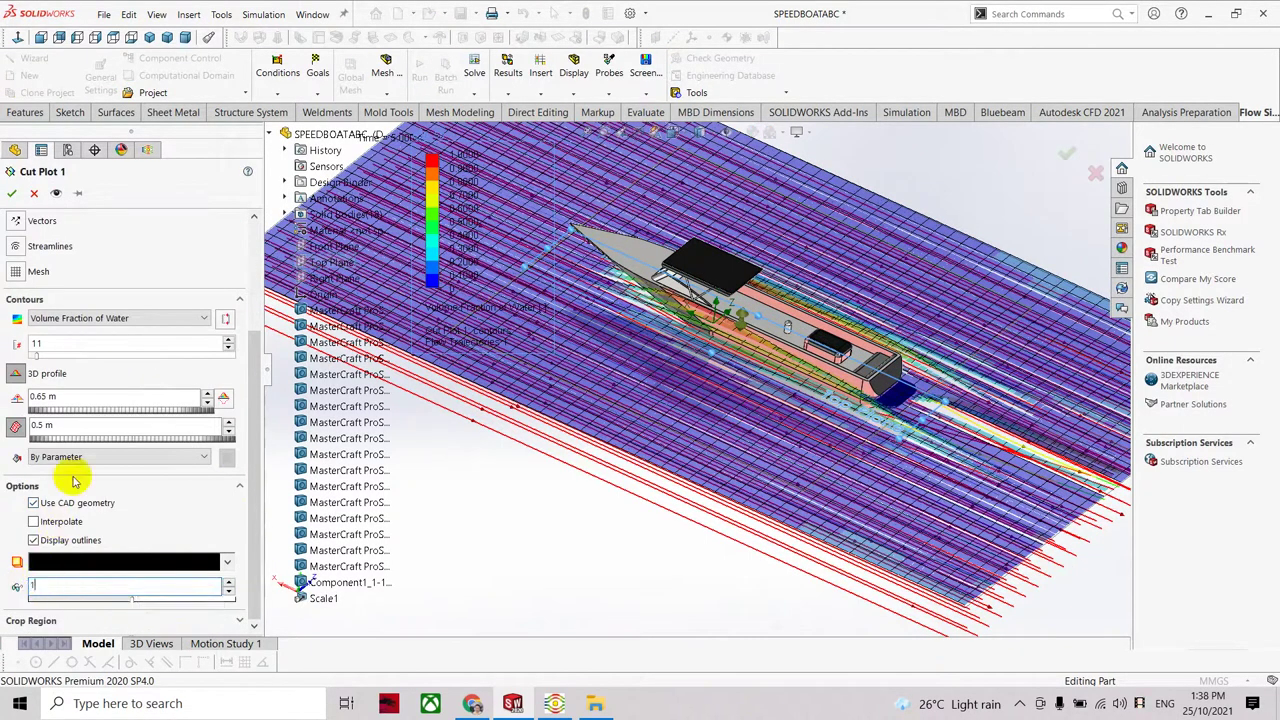
left_click(10, 194)
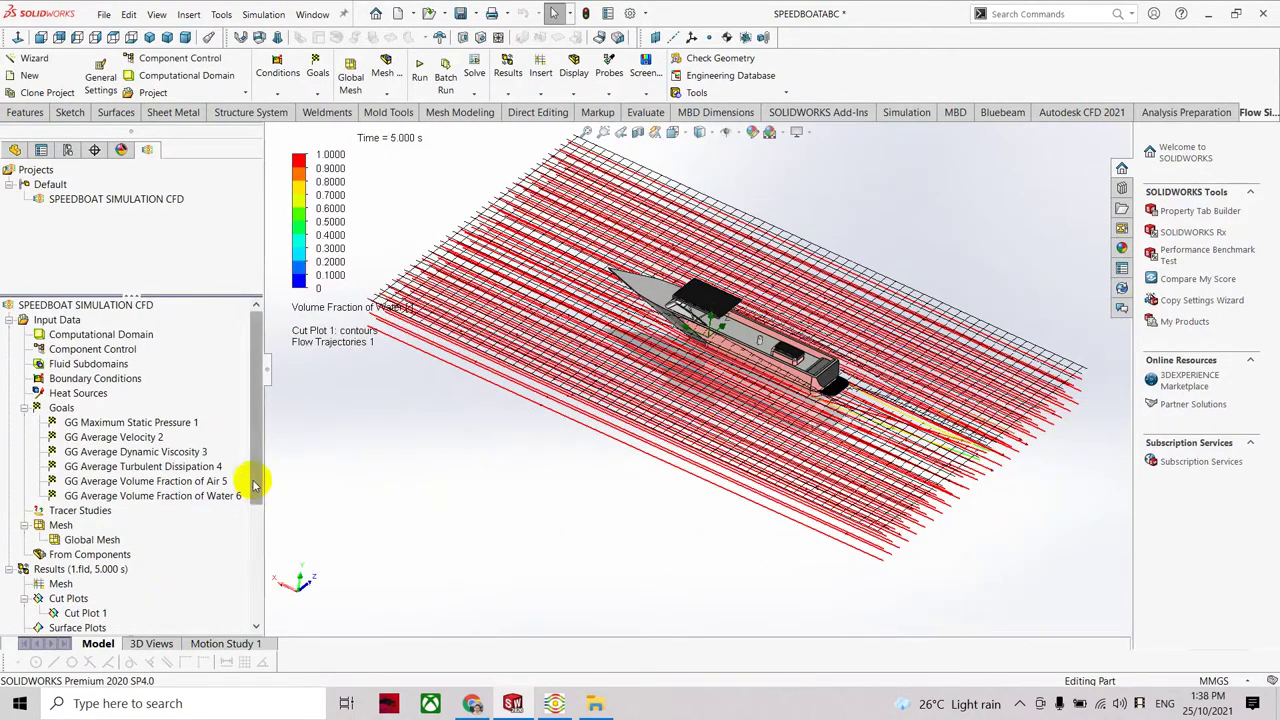
Re-edit Cut Plot 1 and apply plot transparency 1 for solid volume-fraction contours.
right_click(85, 612)
left_click(187, 383)
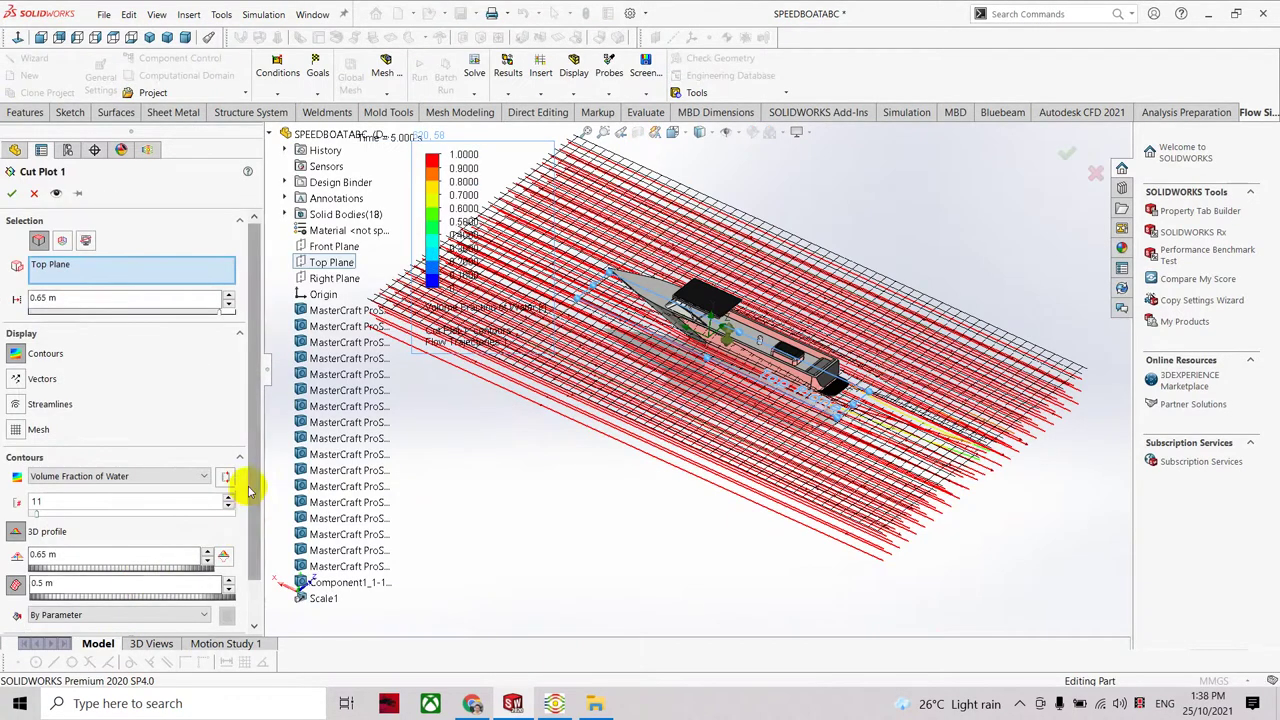
left_click(254, 624)
scroll(160, 625, "down", 3)
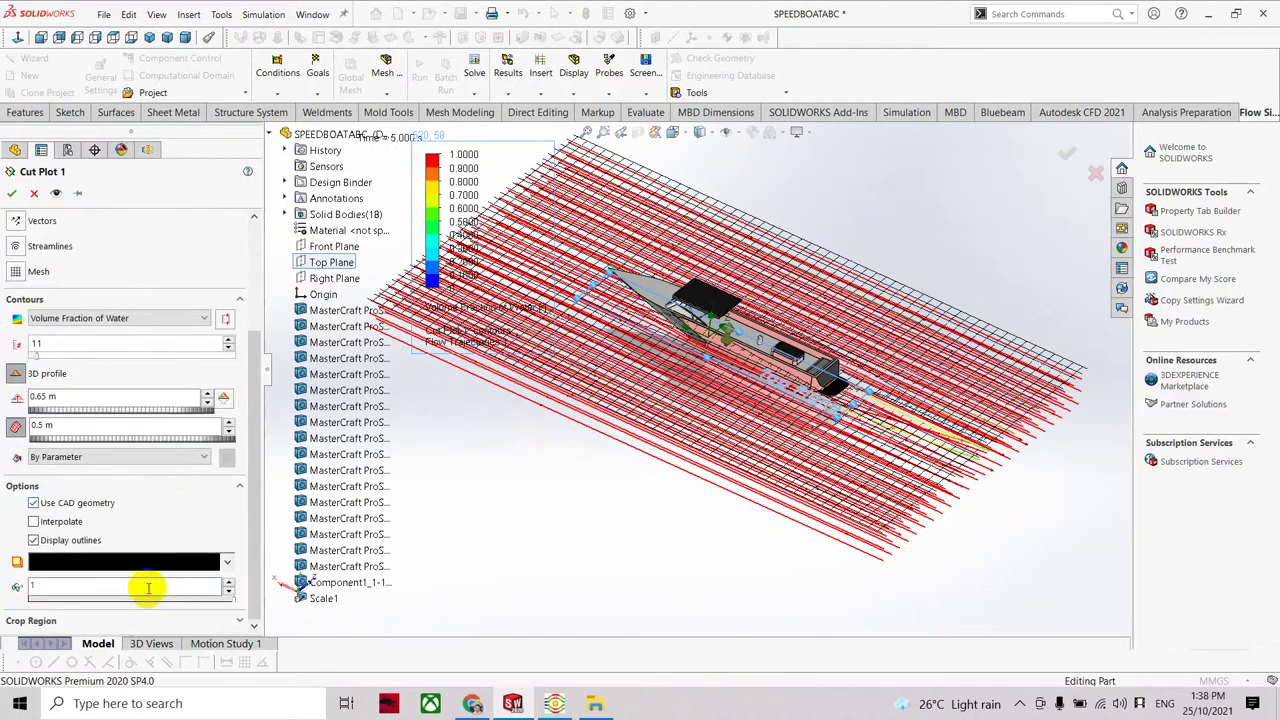
left_click(12, 195)
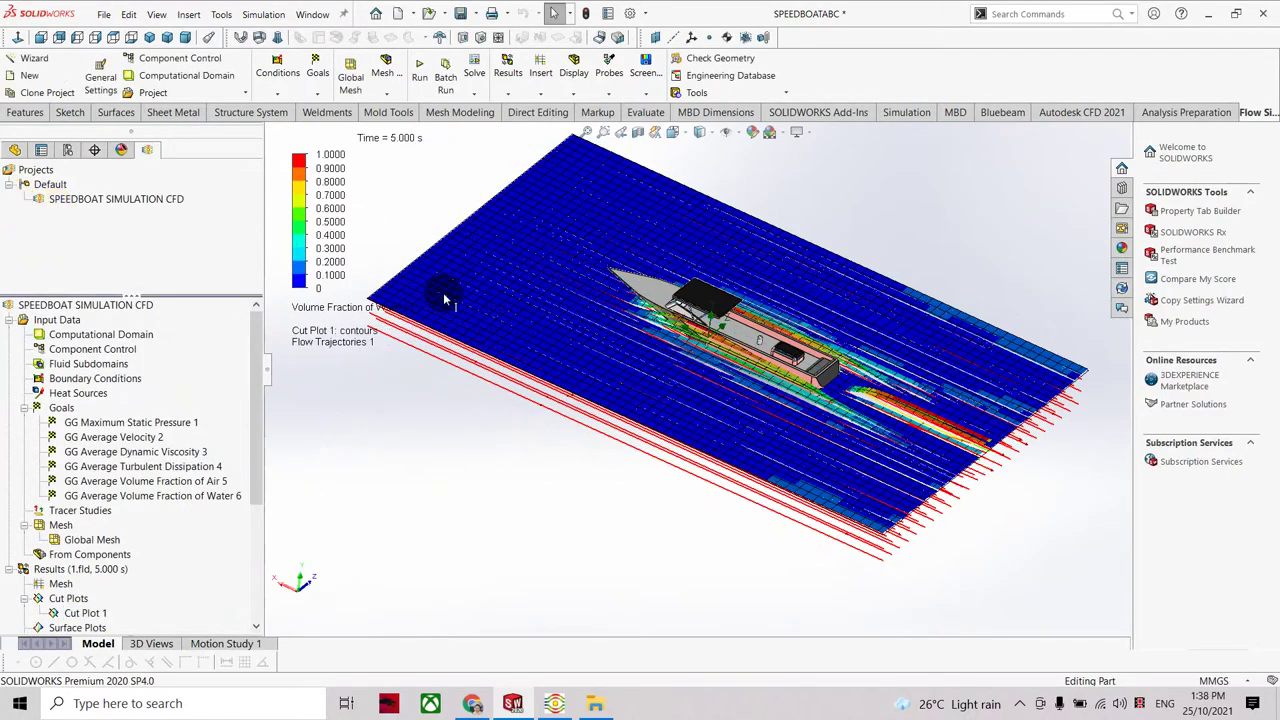
mouse_move(691, 432)
middle_mouse_down()
mouse_move(828, 458)
mouse_move(850, 395)
middle_mouse_up()
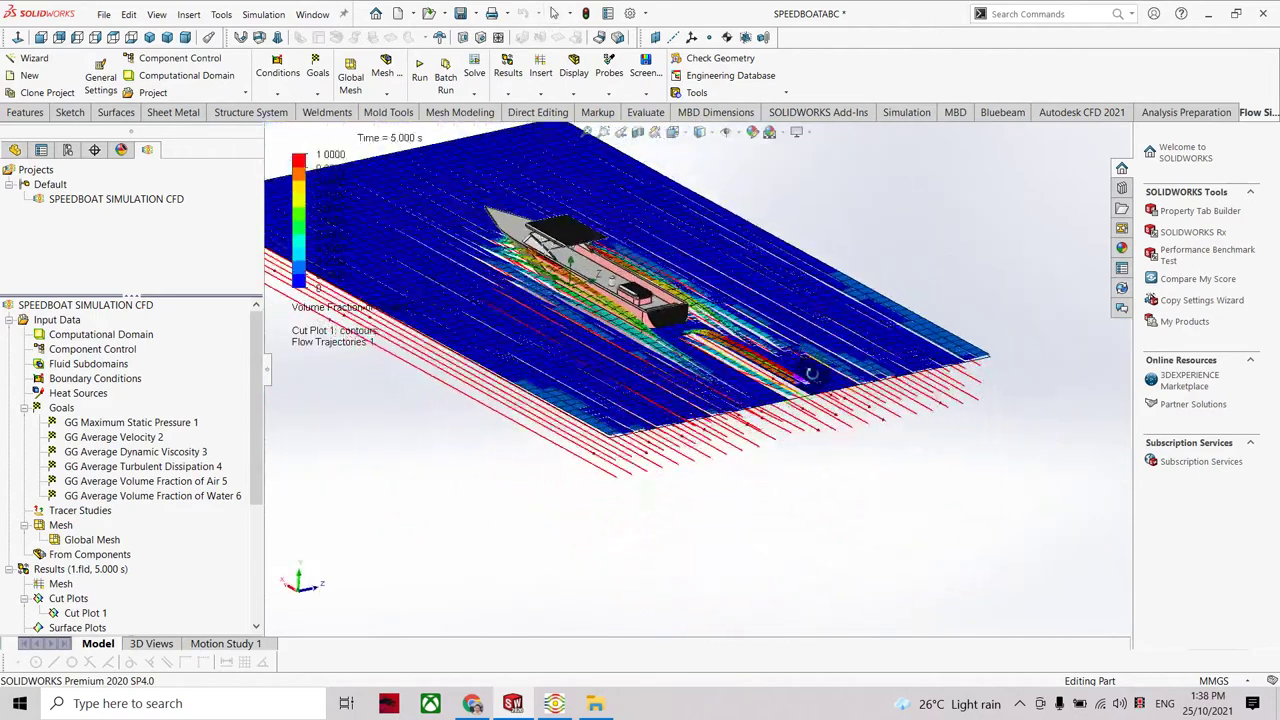
scroll(850, 395, "down", 2)
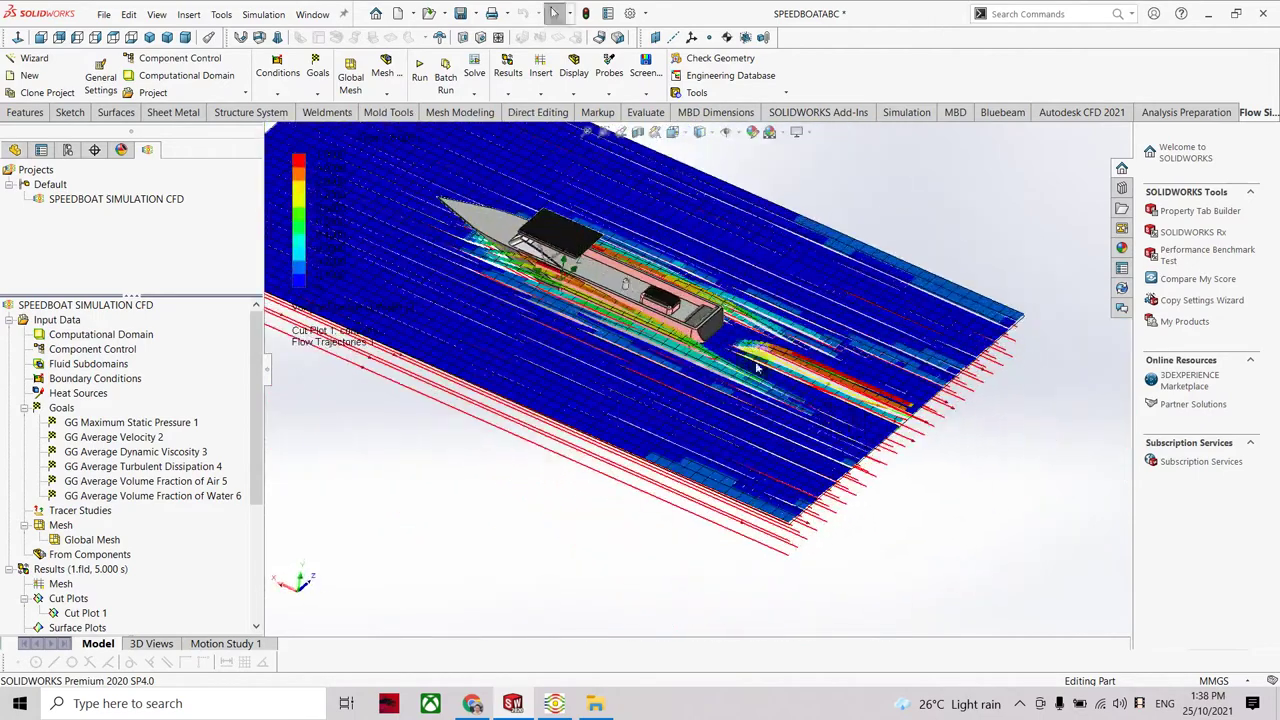
scroll(780, 410, "down", 2)
scroll(717, 420, "down", 2)
right_click(115, 614)
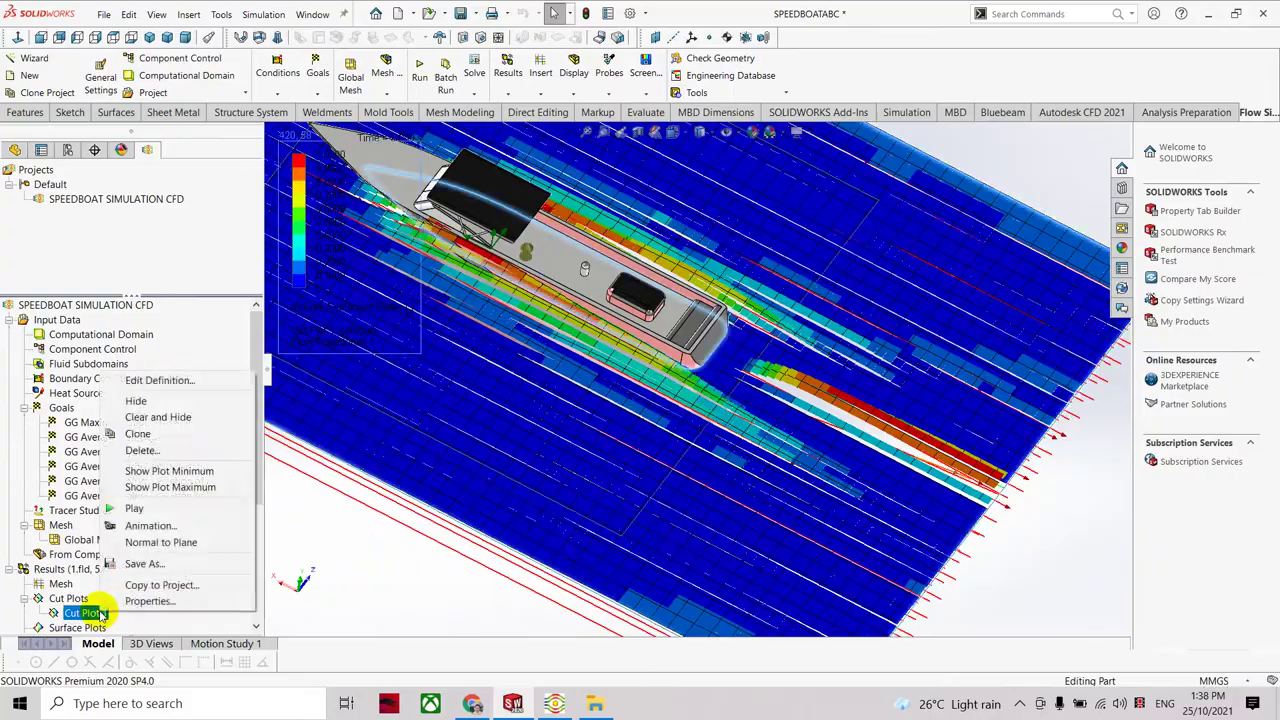
Hide Cut Plot 1 and orbit so only the Flow Trajectories 1 lines show.
left_click(110, 407)
mouse_move(717, 420)
middle_mouse_down()
mouse_move(700, 380)
mouse_move(663, 451)
mouse_move(677, 363)
mouse_move(696, 405)
mouse_move(674, 409)
mouse_move(673, 429)
mouse_move(630, 430)
middle_mouse_up()
scroll(567, 393, "down", 3)
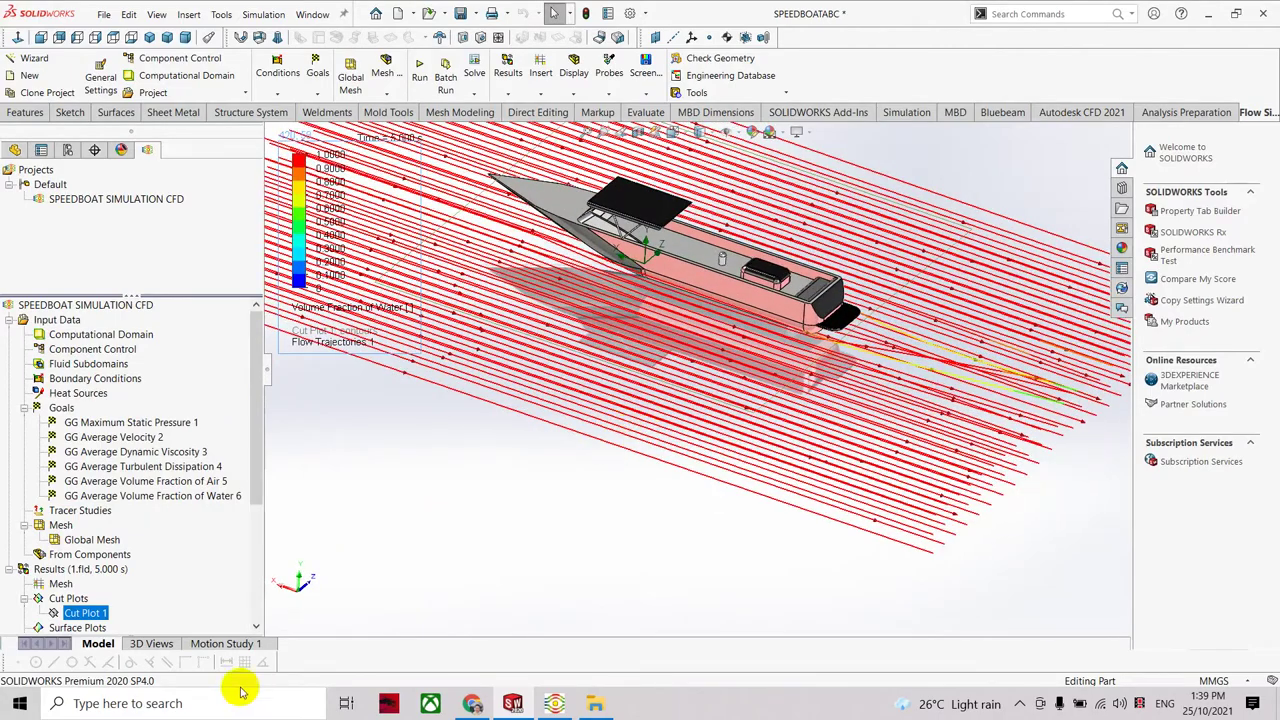
scroll(140, 587, "down", 3)
right_click(116, 545)
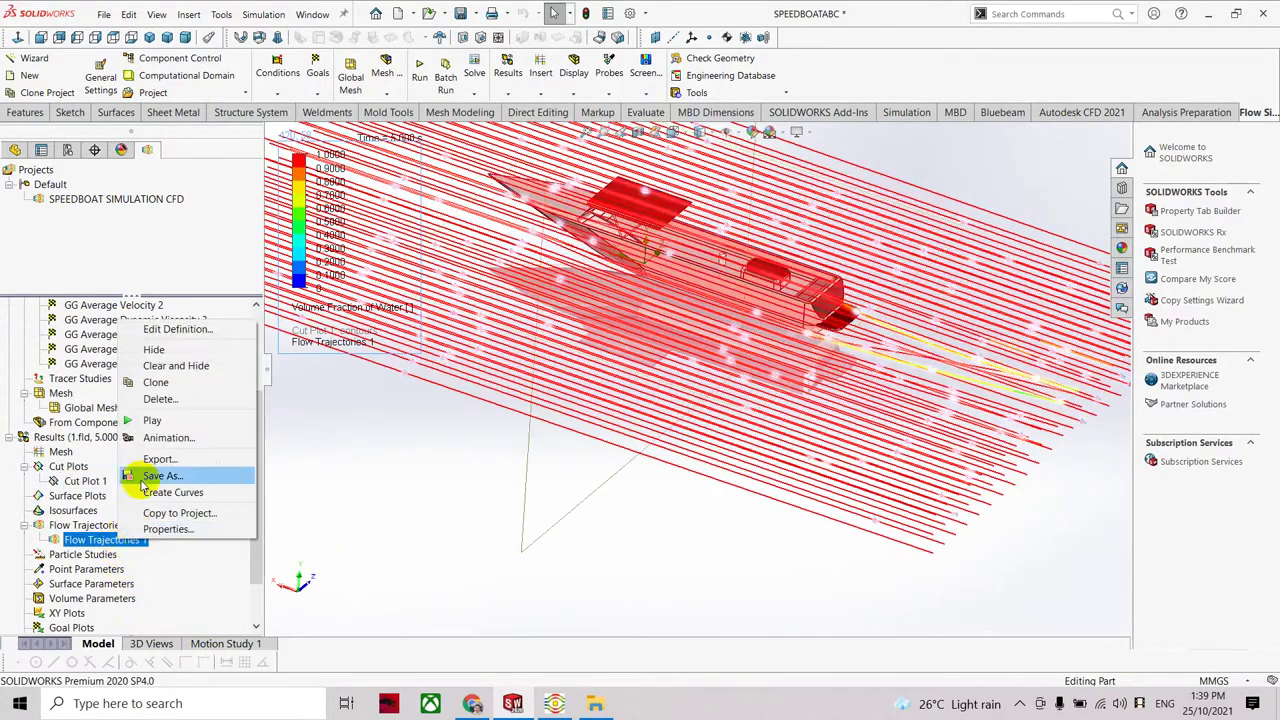
Regenerate Flow Trajectories 1 with starting points spaced 0.1 m apart instead of by count.
left_click(165, 330)
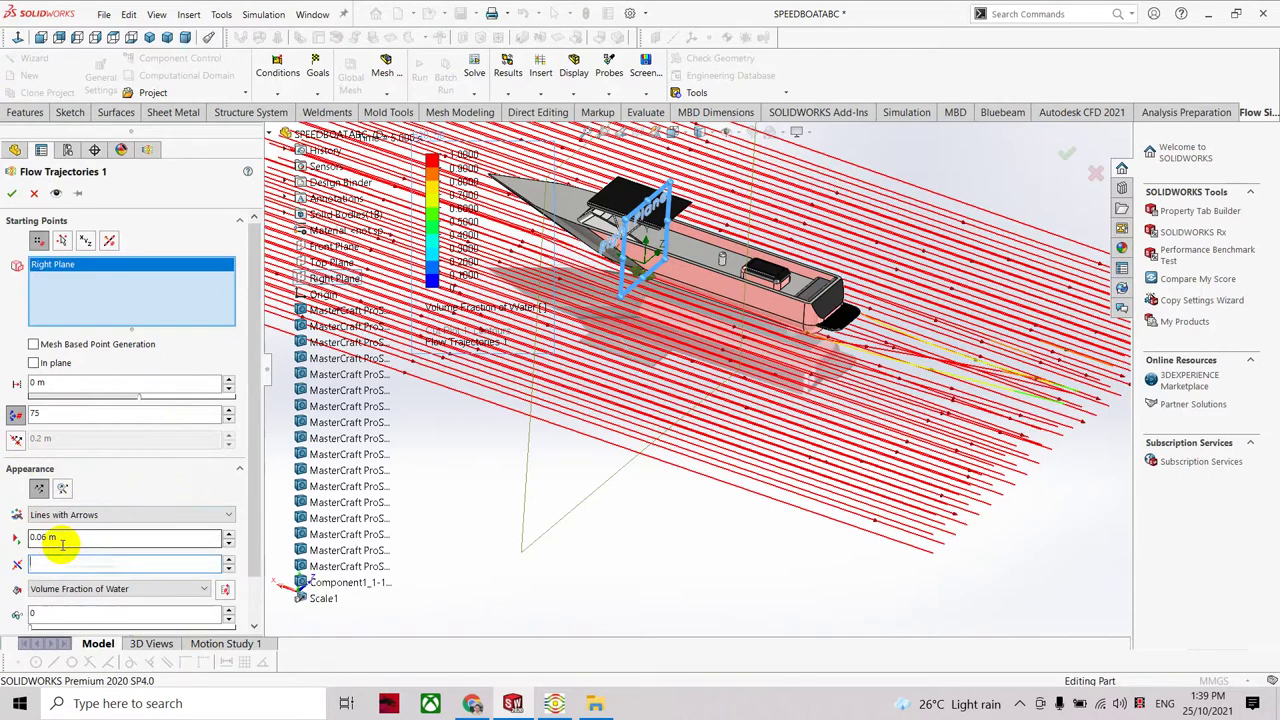
type("3")
left_click(16, 441)
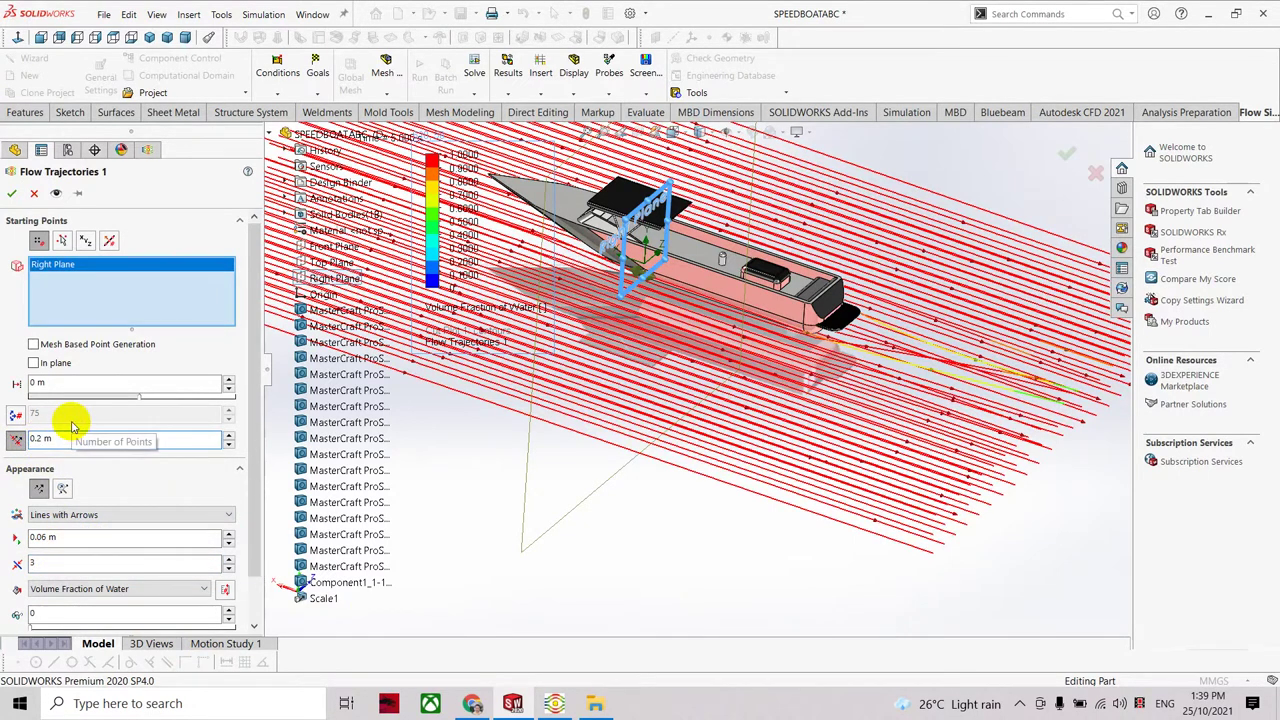
left_click(12, 194)
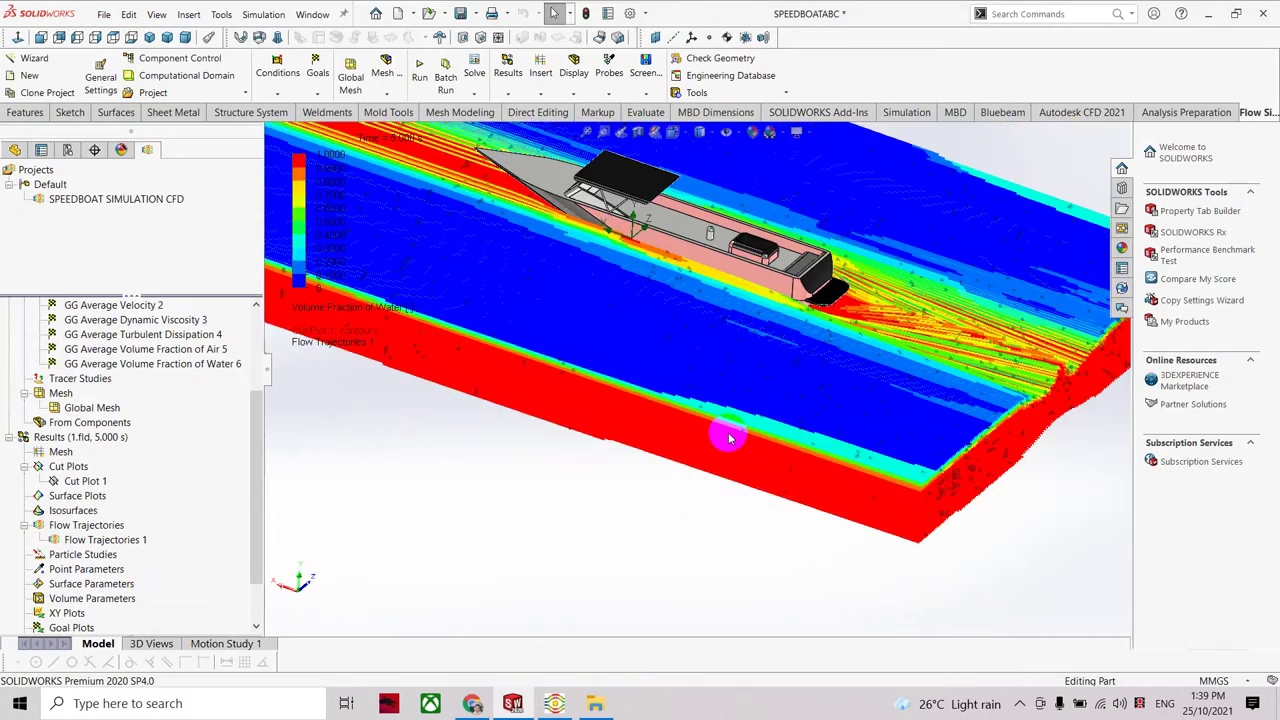
Restart the Flow Trajectories 1 display so the volume-fraction wake redraws around the speedboat.
mouse_move(729, 438)
middle_mouse_down()
mouse_move(697, 442)
mouse_move(709, 429)
mouse_move(743, 449)
mouse_move(809, 456)
mouse_move(714, 554)
mouse_move(677, 582)
mouse_move(646, 583)
mouse_move(626, 540)
mouse_move(729, 546)
mouse_move(707, 388)
mouse_move(680, 434)
mouse_move(676, 300)
middle_mouse_up()
scroll(669, 425, "down", 3)
scroll(669, 425, "down", 3)
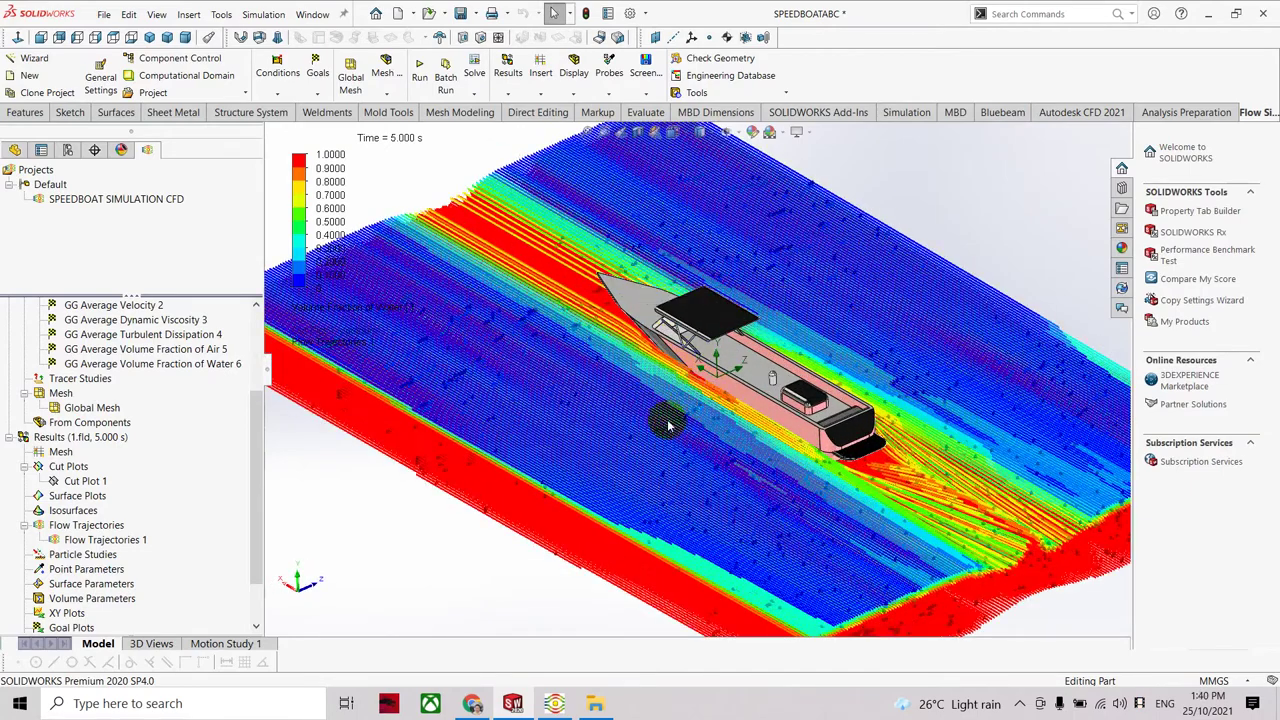
scroll(669, 425, "up", 3)
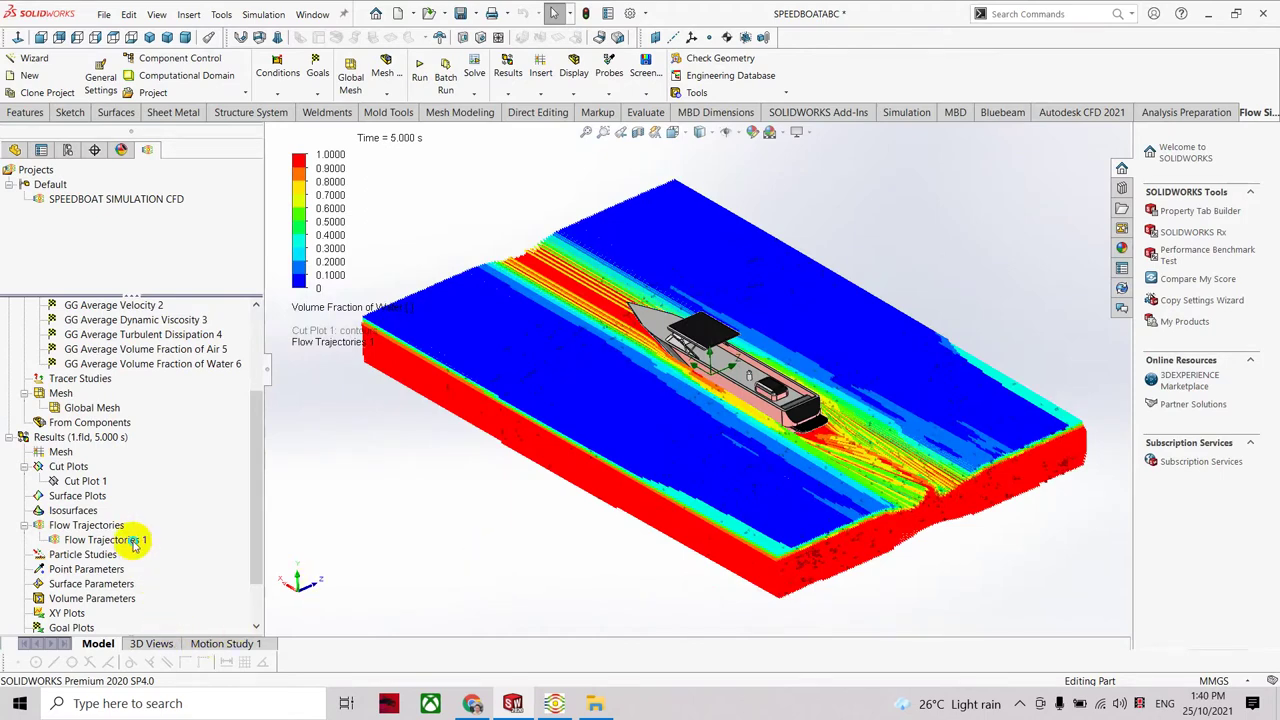
right_click(133, 545)
left_click(250, 420)
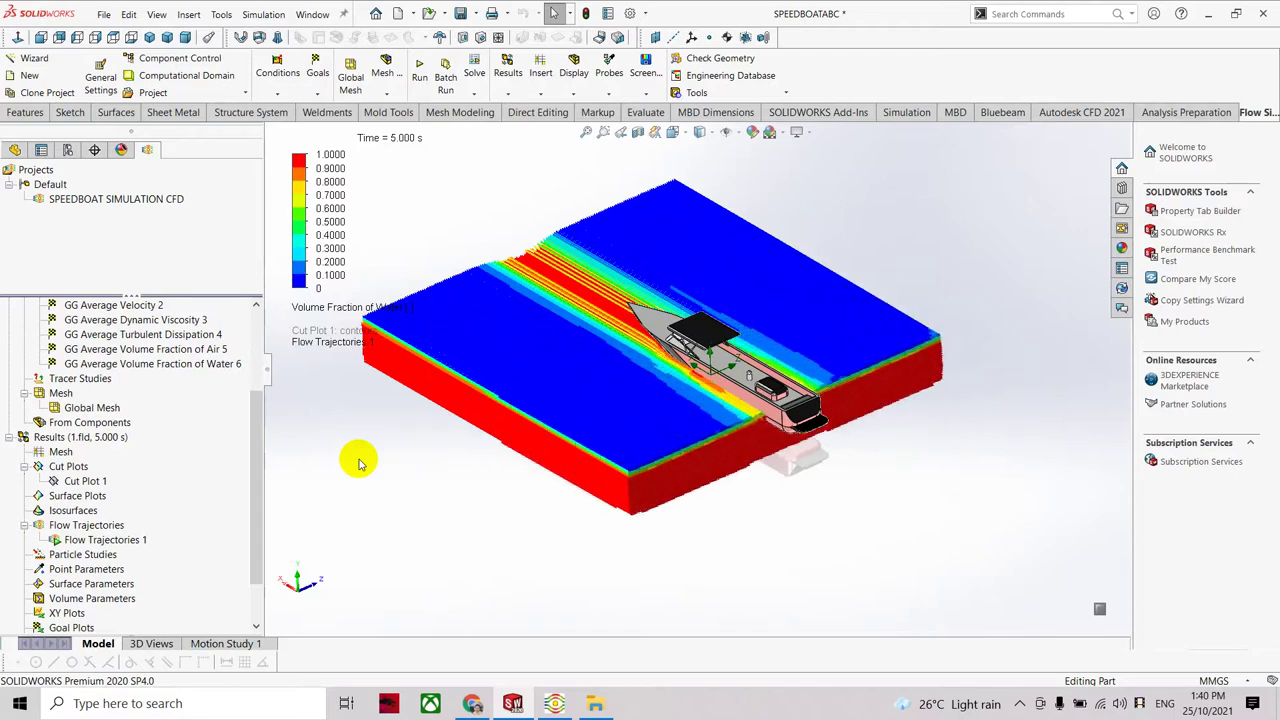
middle_click_drag(509, 529, 580, 528)
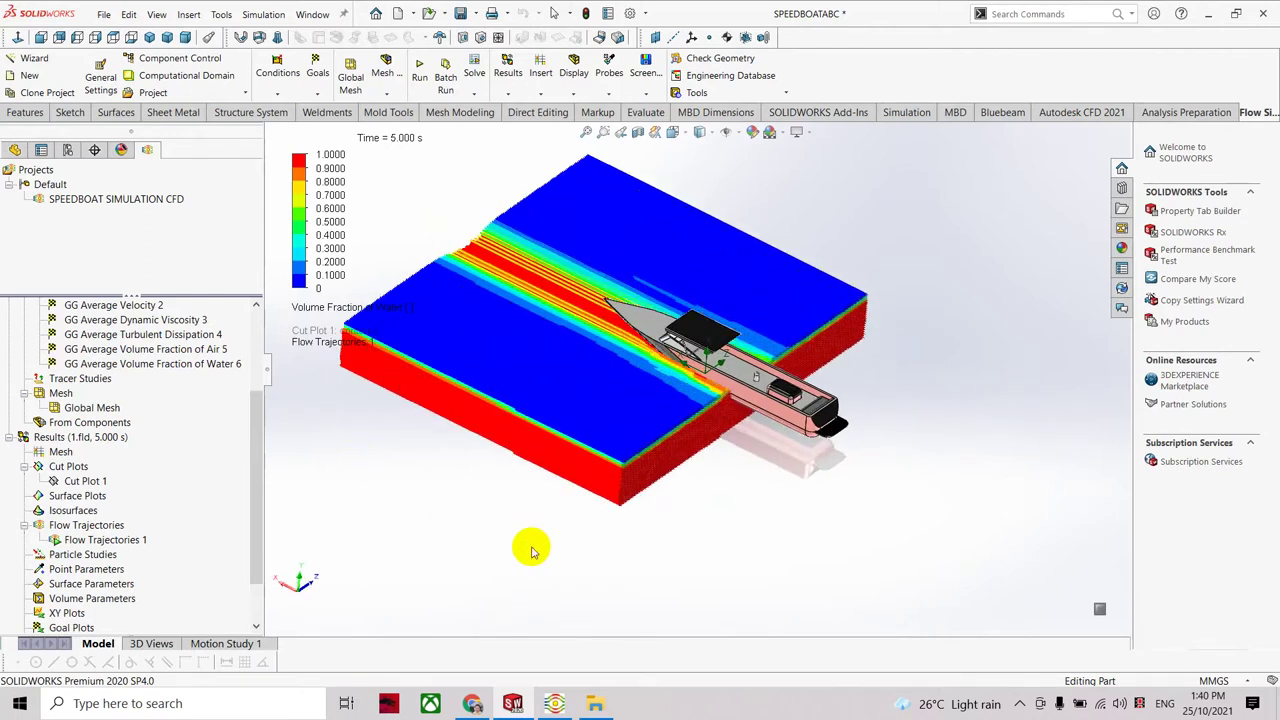
Switch the legend's plotted parameter to Velocity.
right_click(340, 315)
left_click(327, 311)
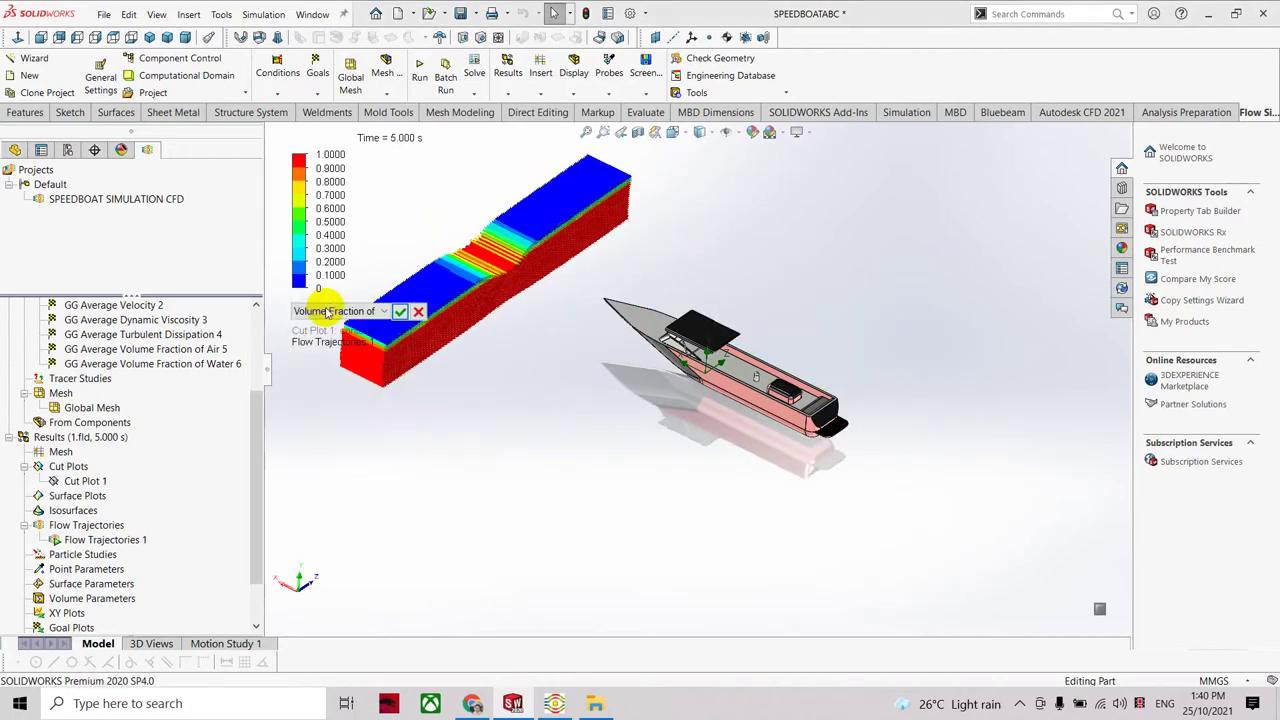
left_click(399, 312)
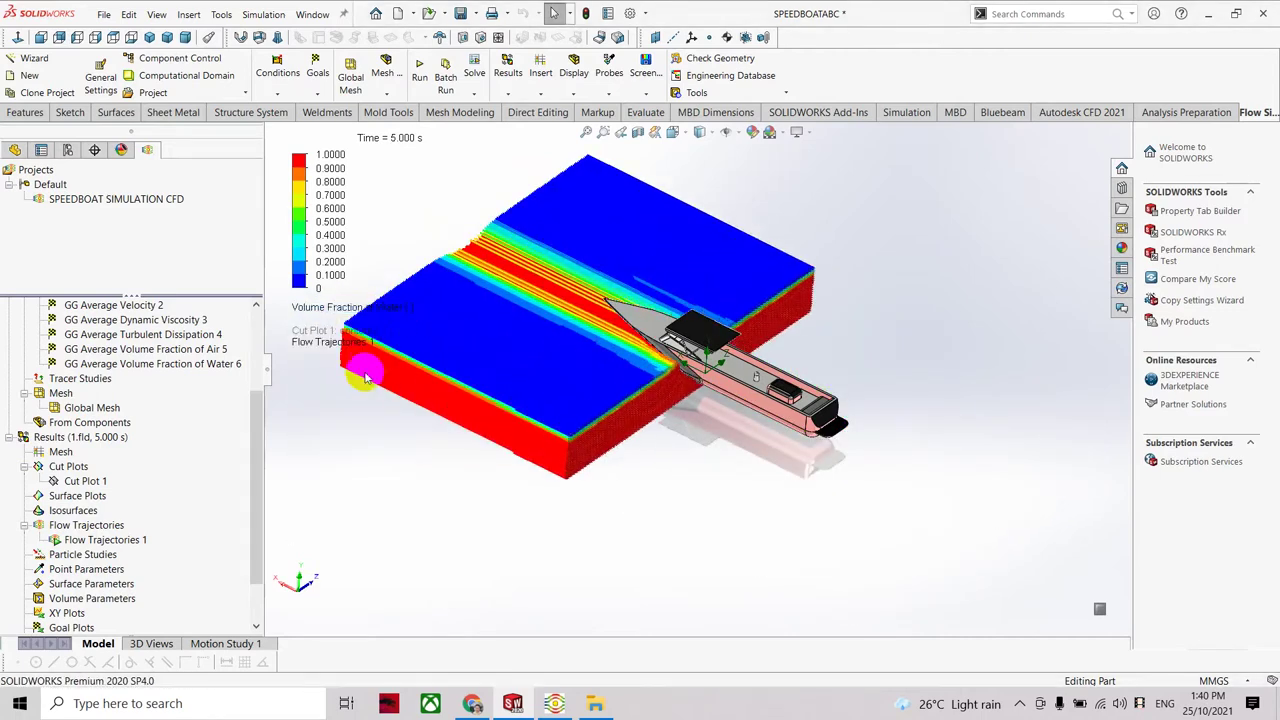
left_click(340, 308)
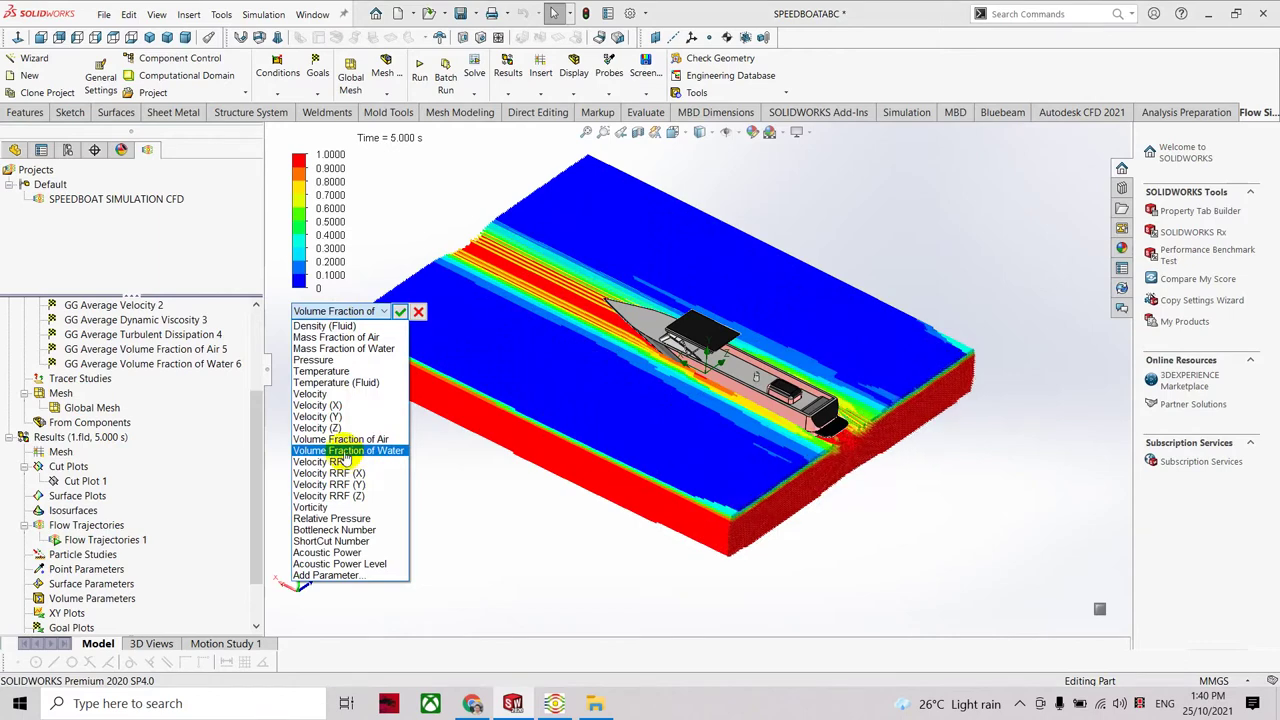
left_click(312, 394)
left_click(397, 318)
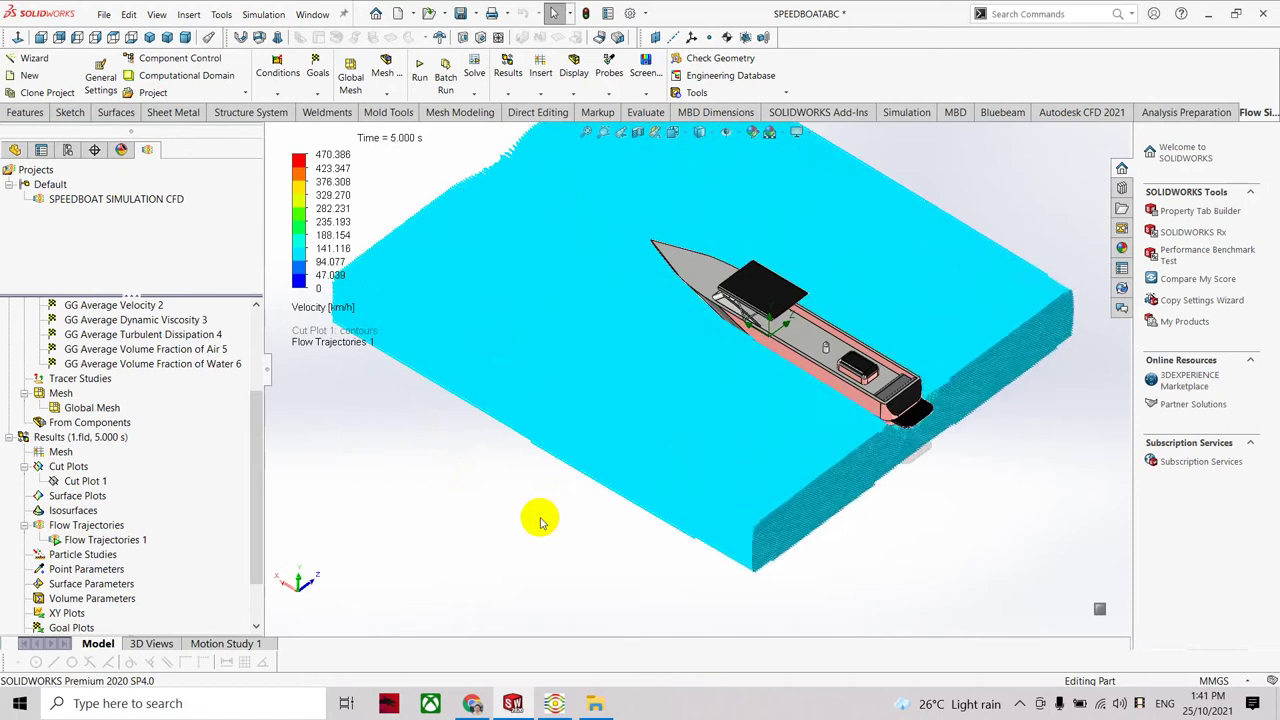
Change the plotted parameter to Pressure, scaled 4.16 to 531115.86 Pa at 5 s.
left_click(330, 308)
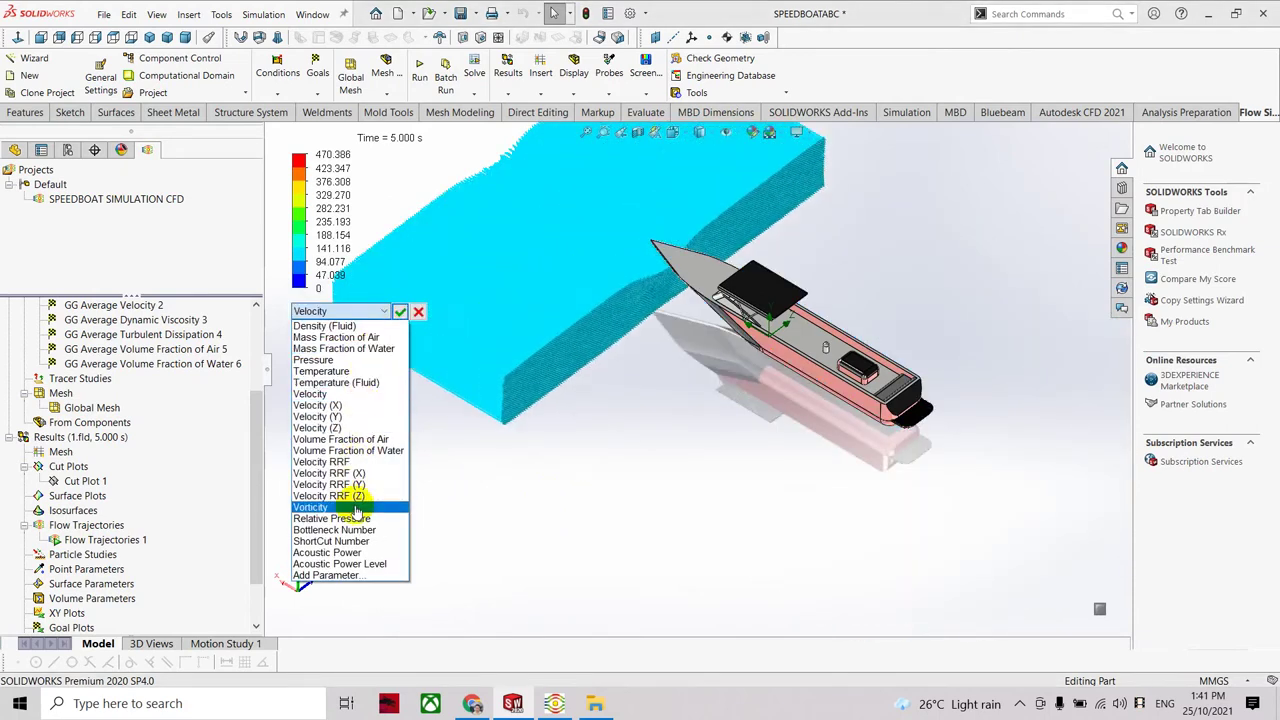
left_click(318, 359)
left_click(399, 312)
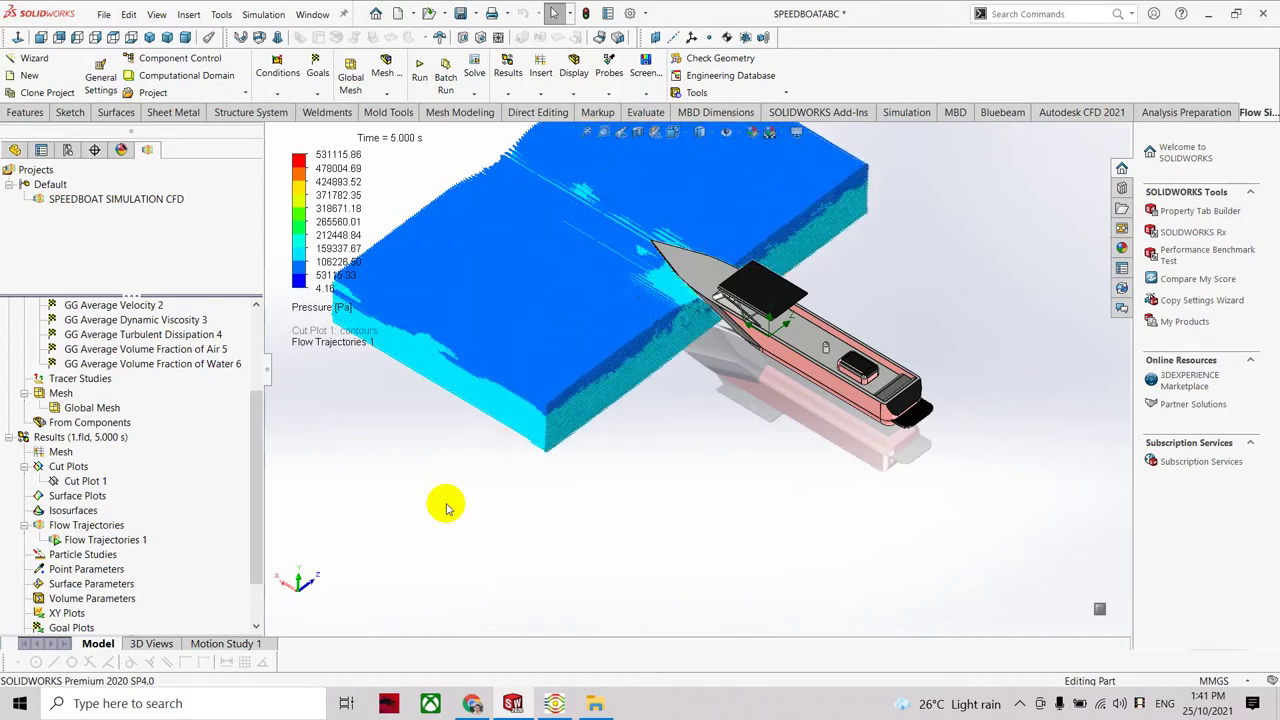
middle_click_drag(444, 504, 452, 478)
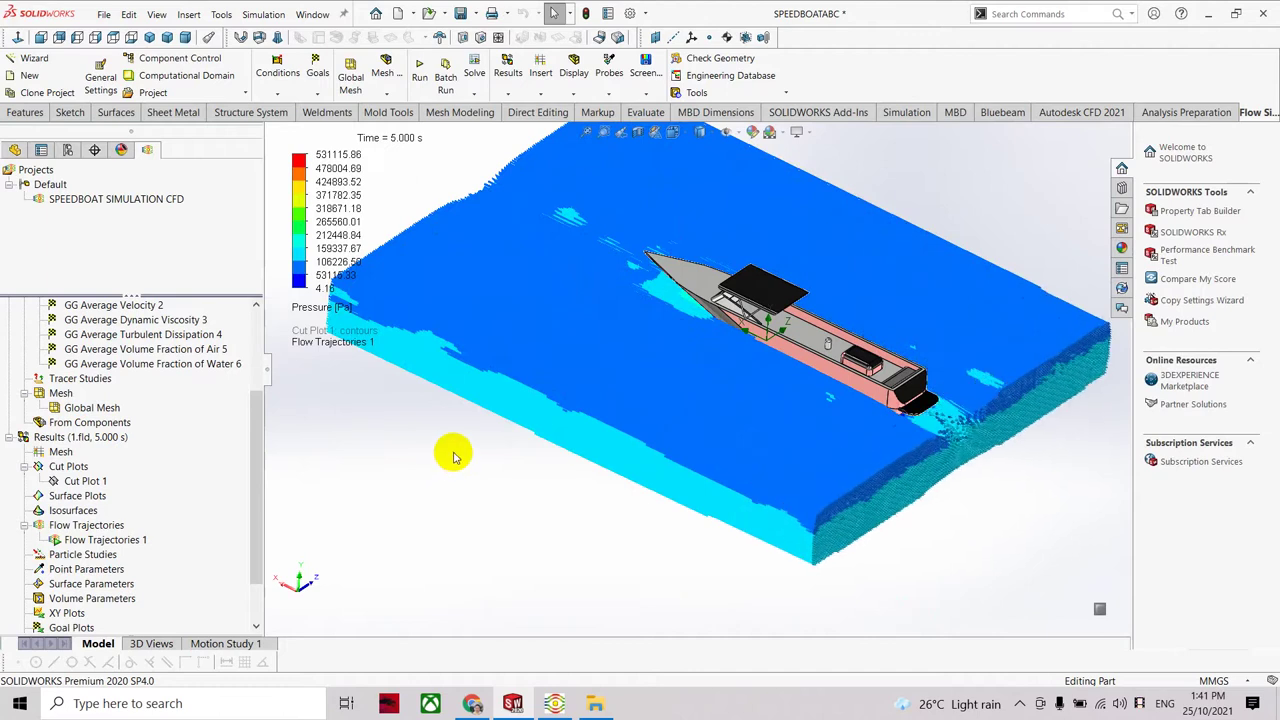
Switch the legend parameter from Pressure back to Volume Fraction of Water, scaled 0 to 1.
right_click(337, 314)
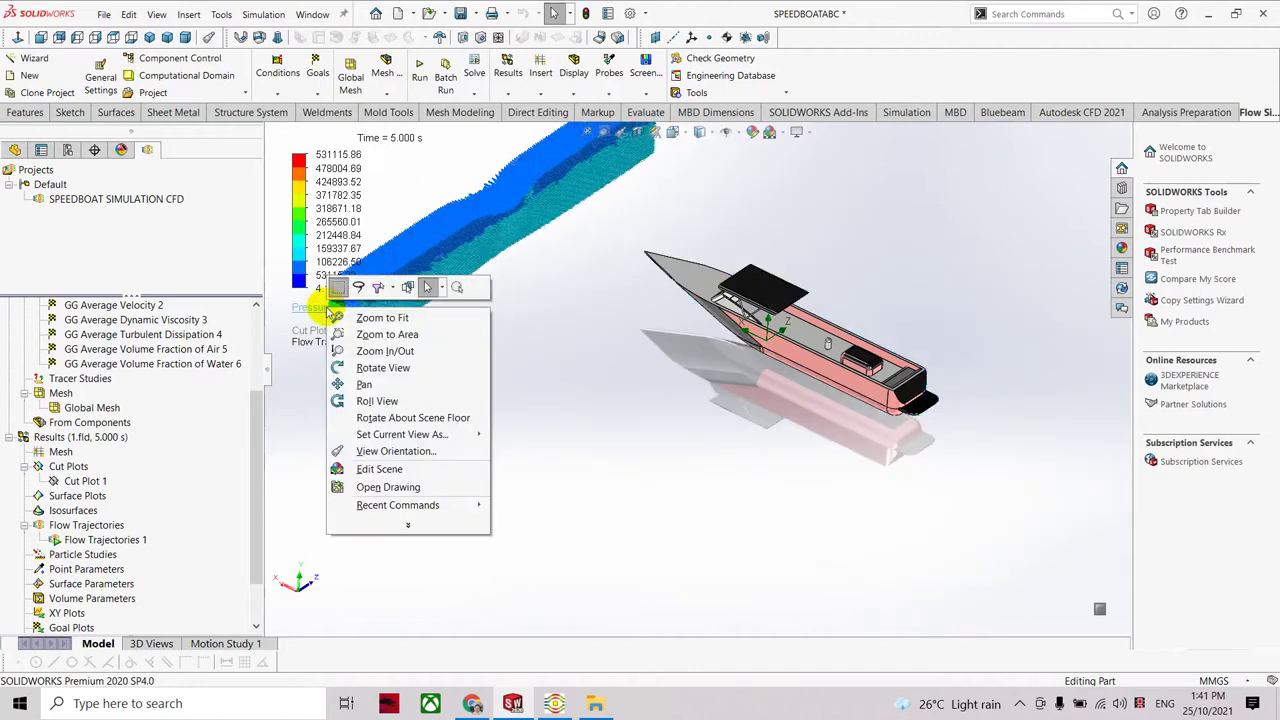
left_click(298, 396)
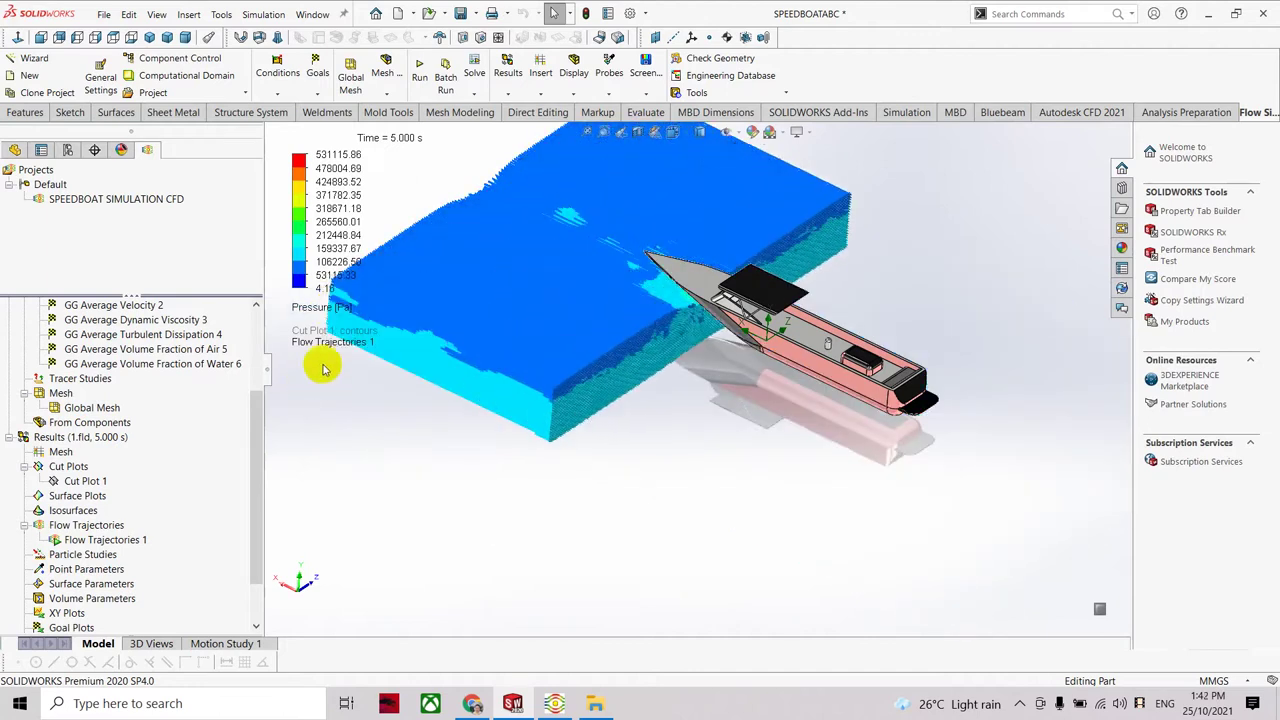
left_click(305, 312)
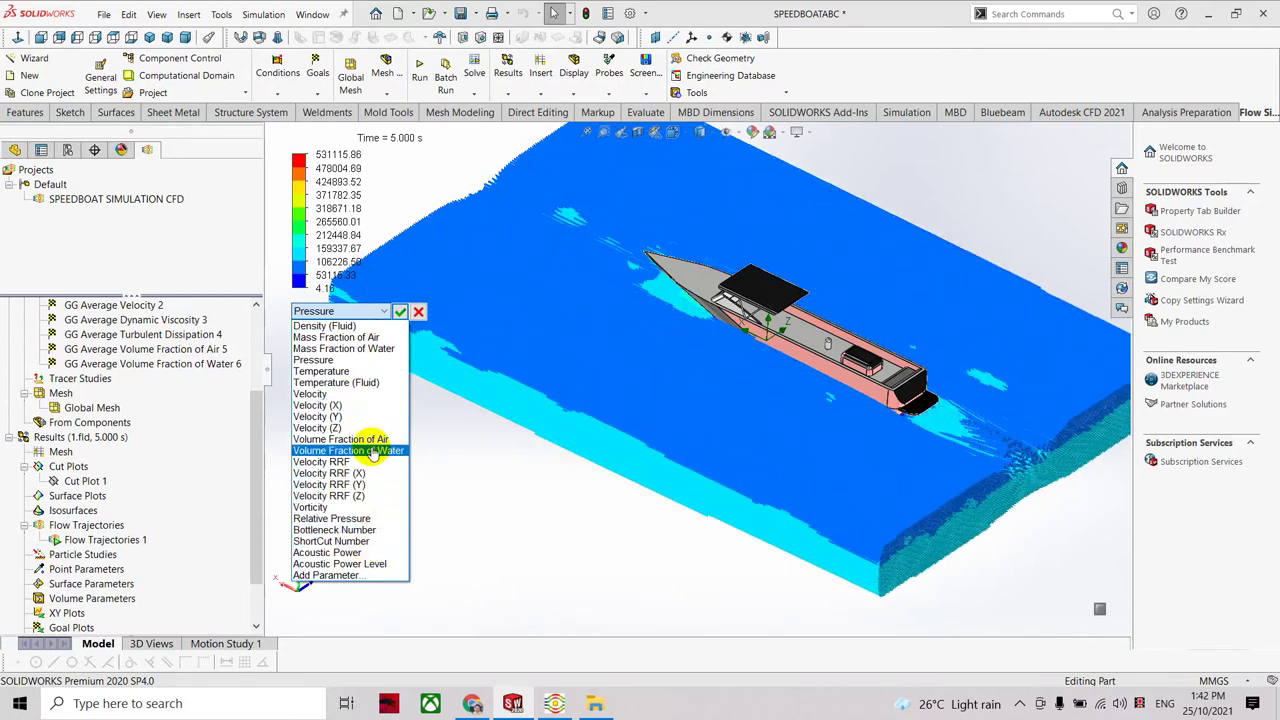
left_click(370, 451)
left_click(400, 314)
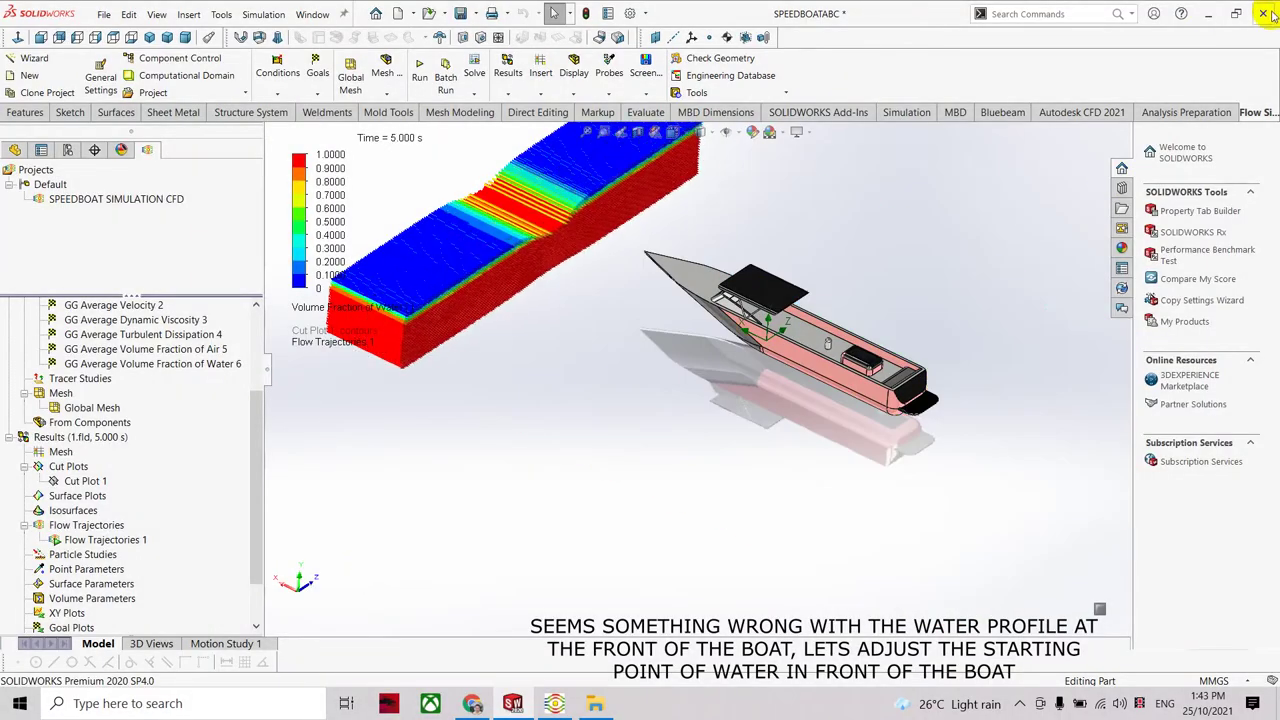
Orbit the view to inspect the high-water band stretching ahead of the speedboat's bow.
mouse_move(994, 494)
middle_mouse_down()
mouse_move(1043, 466)
mouse_move(1071, 480)
mouse_move(1085, 513)
mouse_move(1086, 551)
mouse_move(1063, 600)
mouse_move(1005, 597)
middle_mouse_up()
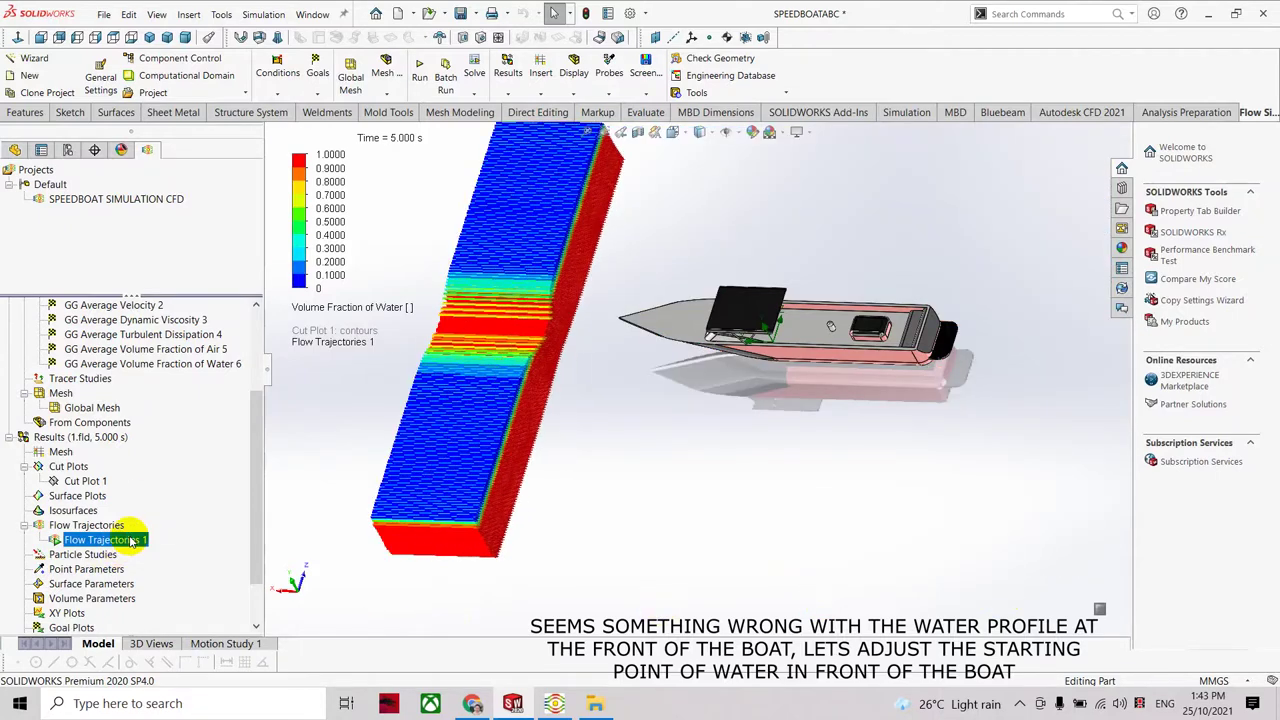
right_click(110, 539)
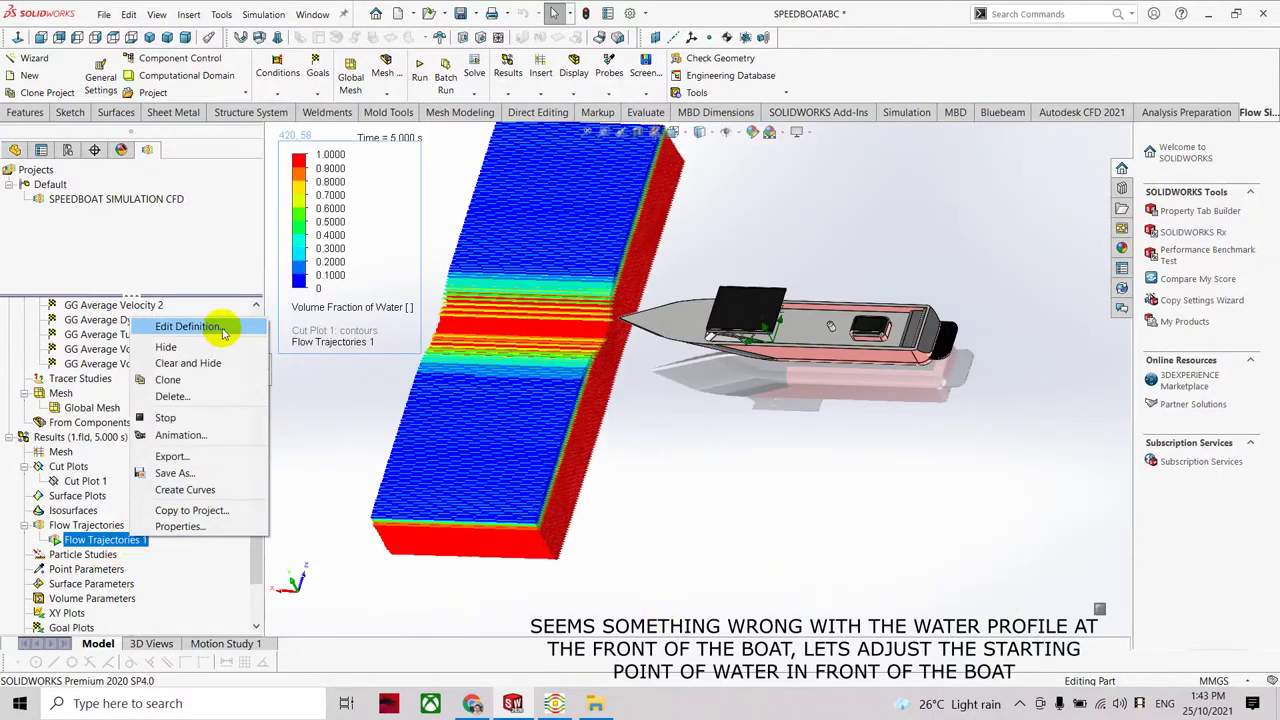
Offset the Flow Trajectories 1 Right Plane start by 10 m and recalculate.
left_click(215, 326)
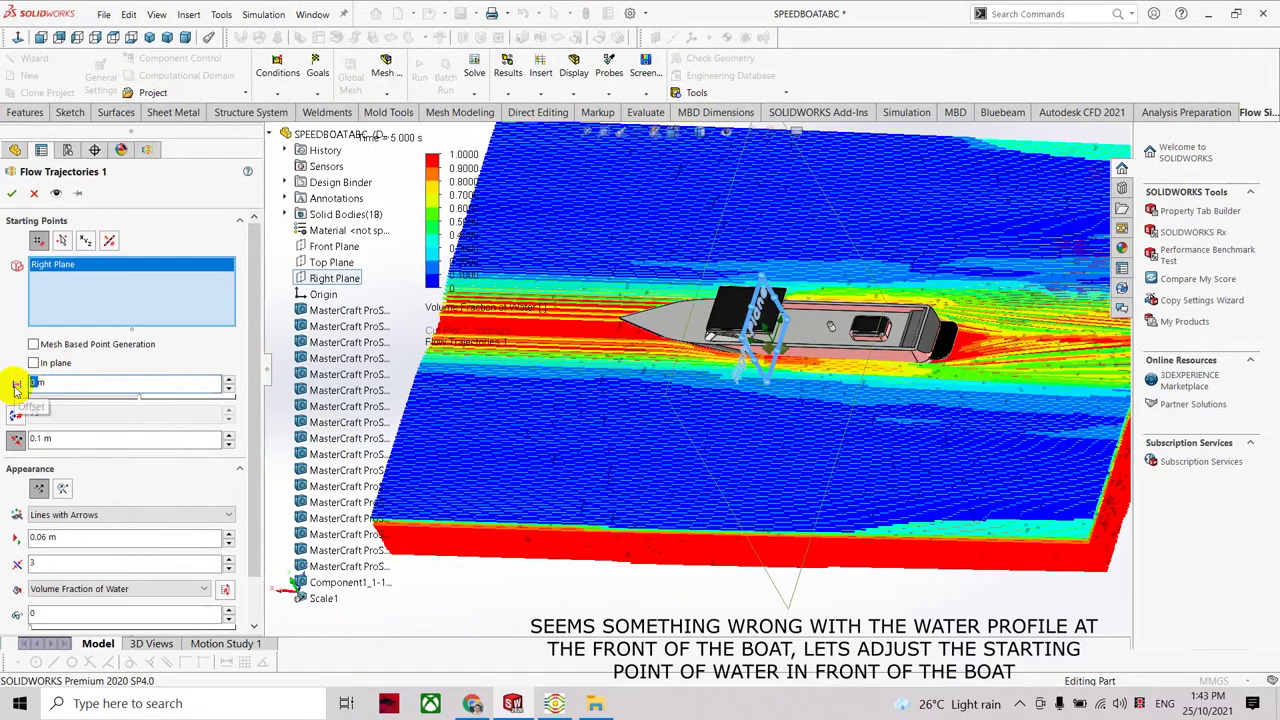
left_click_drag(251, 423, 250, 470)
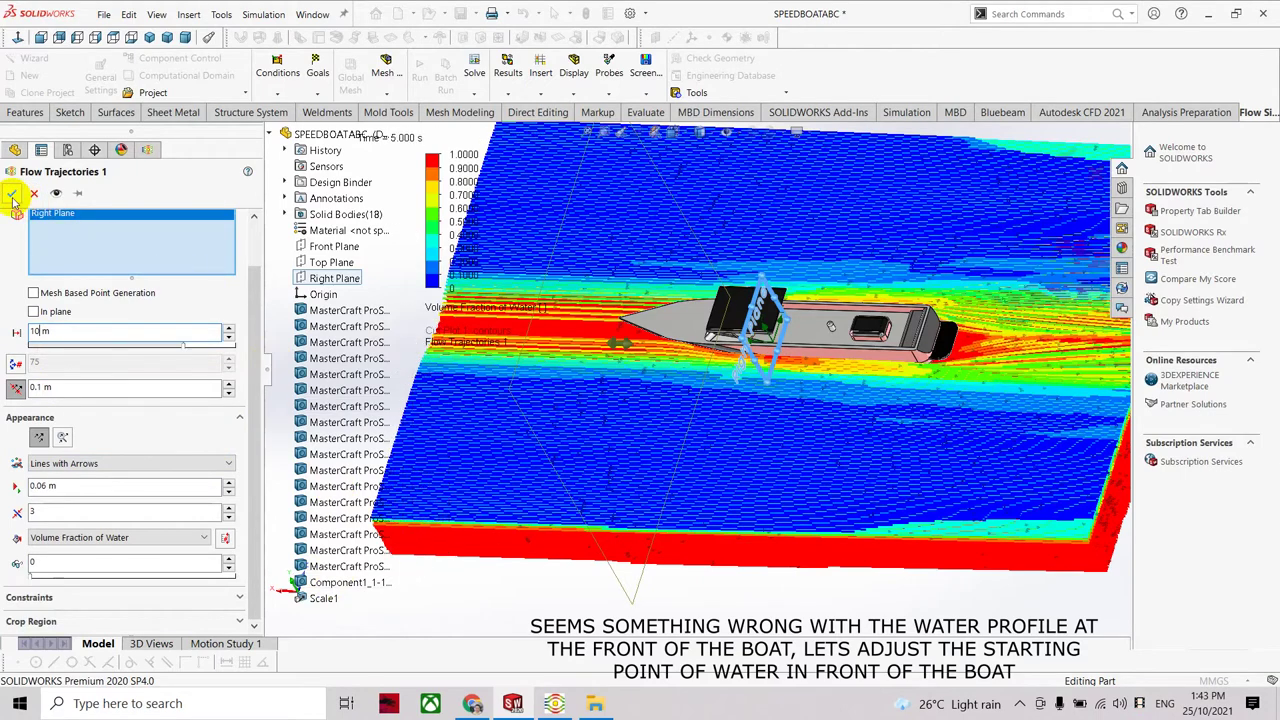
left_click(11, 194)
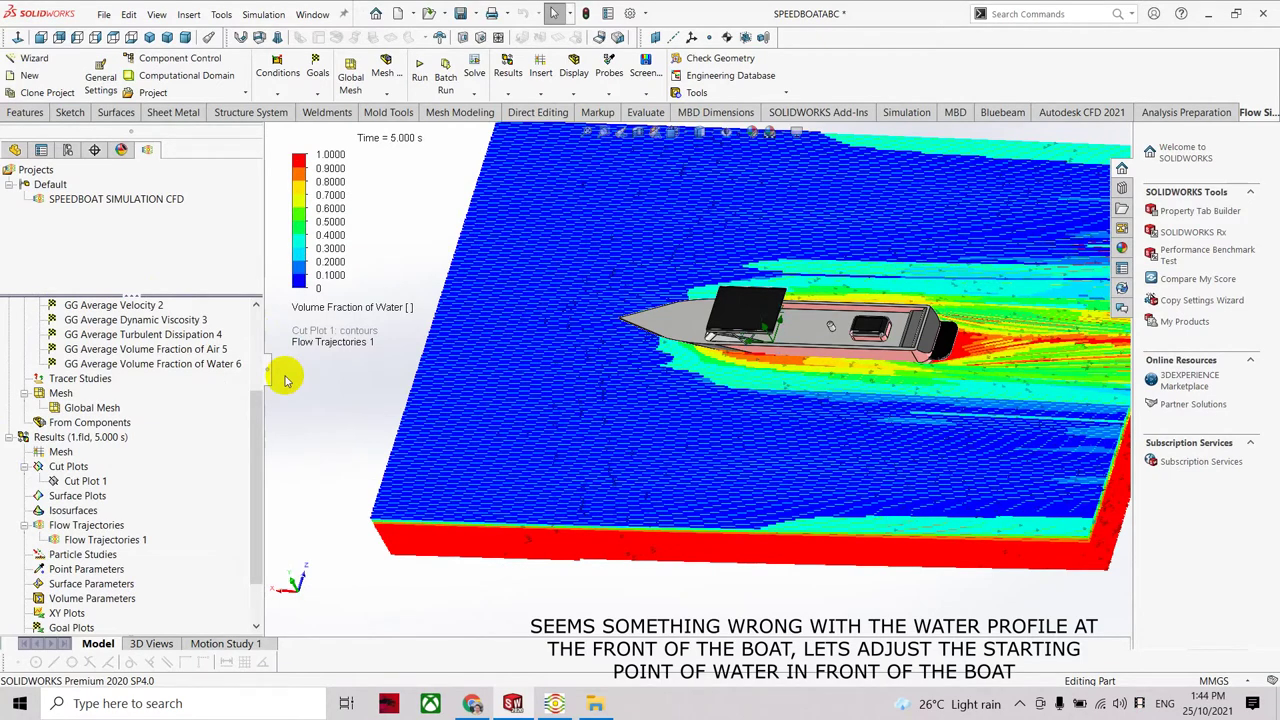
middle_click_drag(640, 492, 634, 387)
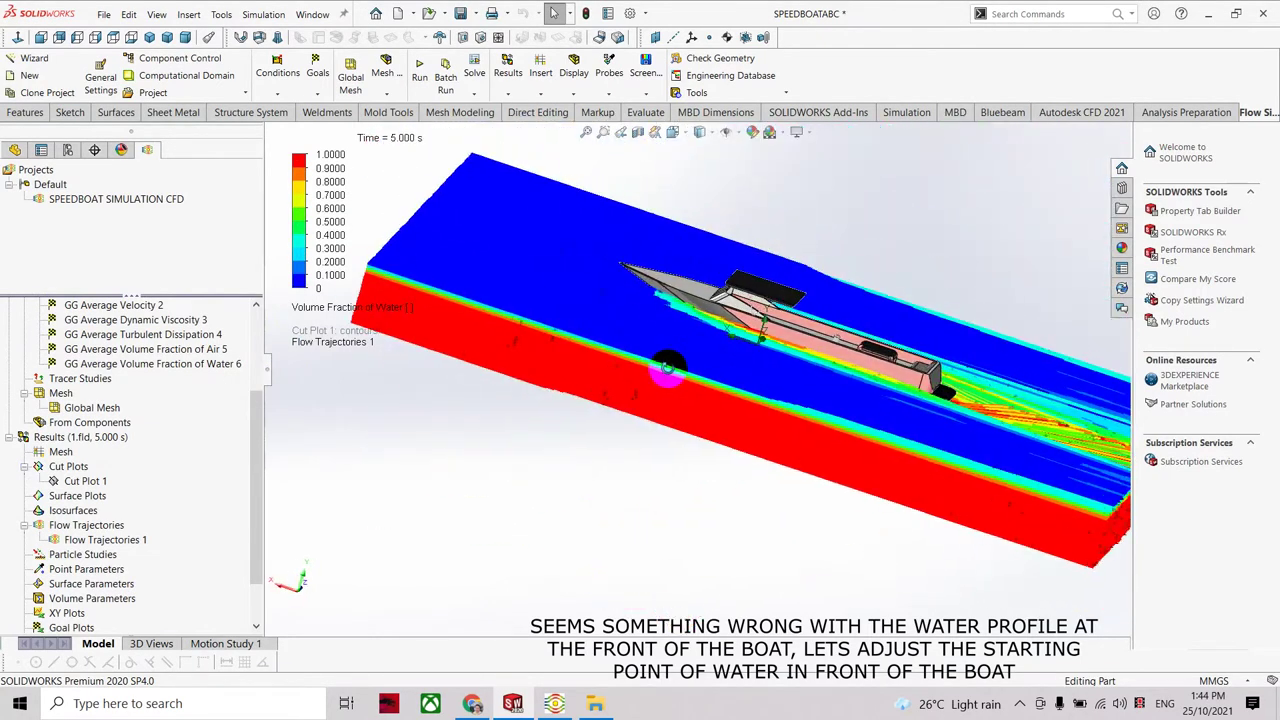
Replay the offset Flow Trajectories 1 animation, viewed from a top-down angle.
mouse_move(634, 387)
middle_mouse_down()
mouse_move(779, 494)
mouse_move(764, 499)
middle_mouse_up()
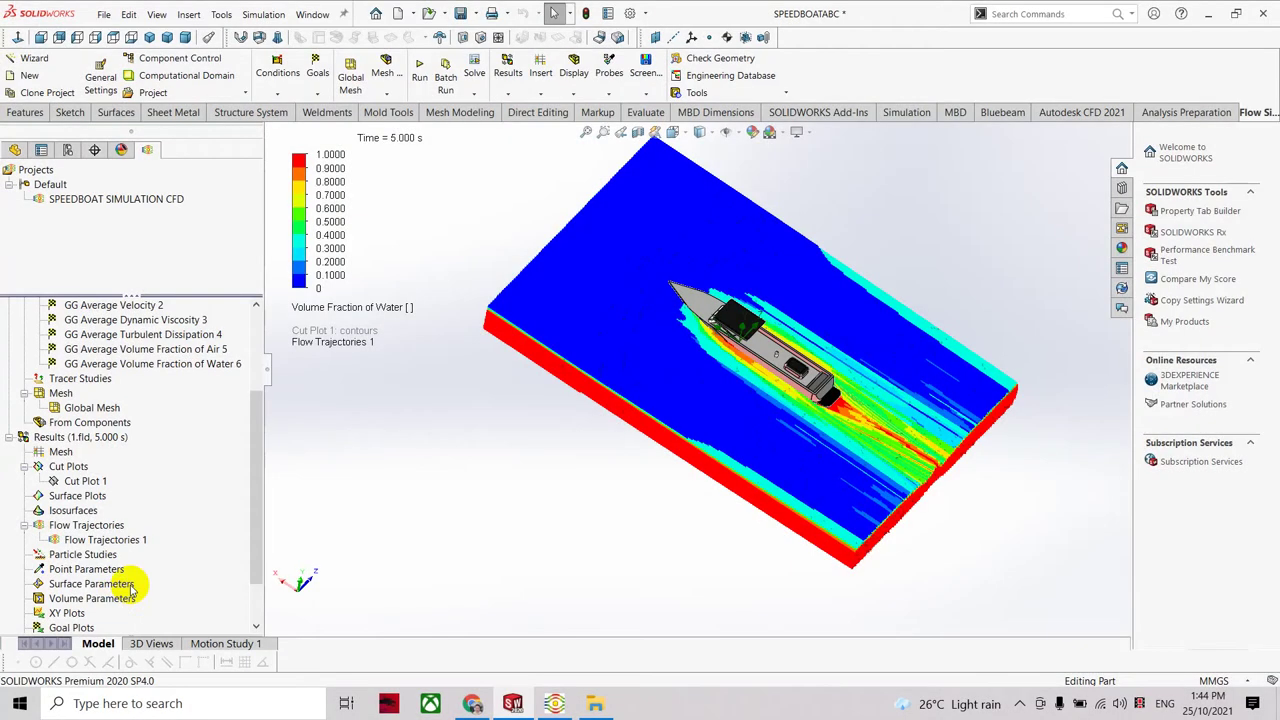
right_click(140, 542)
left_click(201, 420)
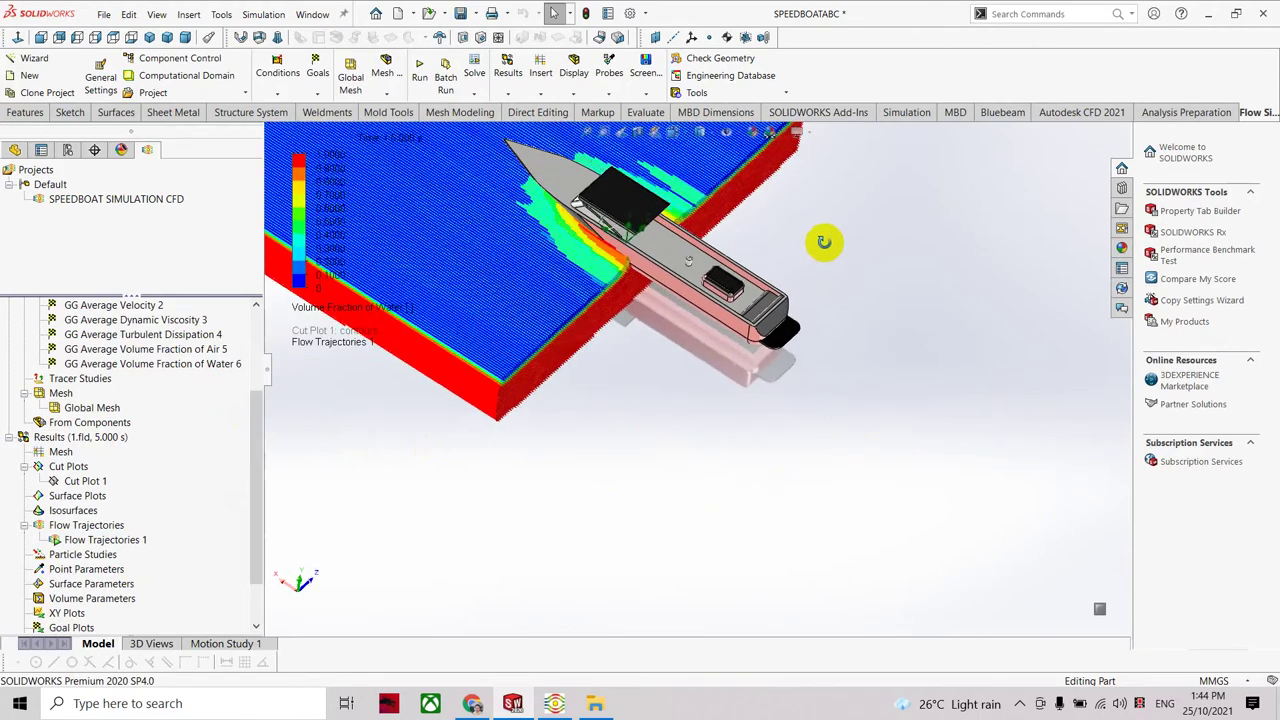
middle_click_drag(822, 260, 785, 213)
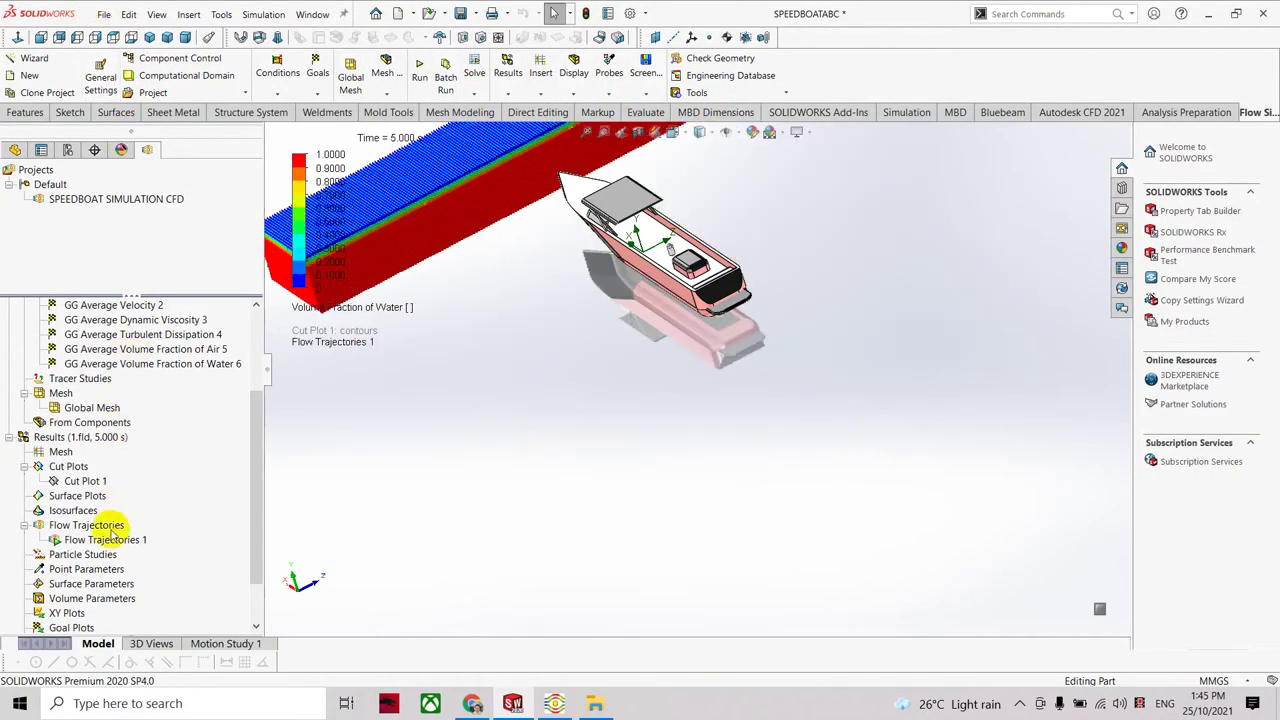
right_click(110, 553)
right_click(105, 540)
left_click(160, 437)
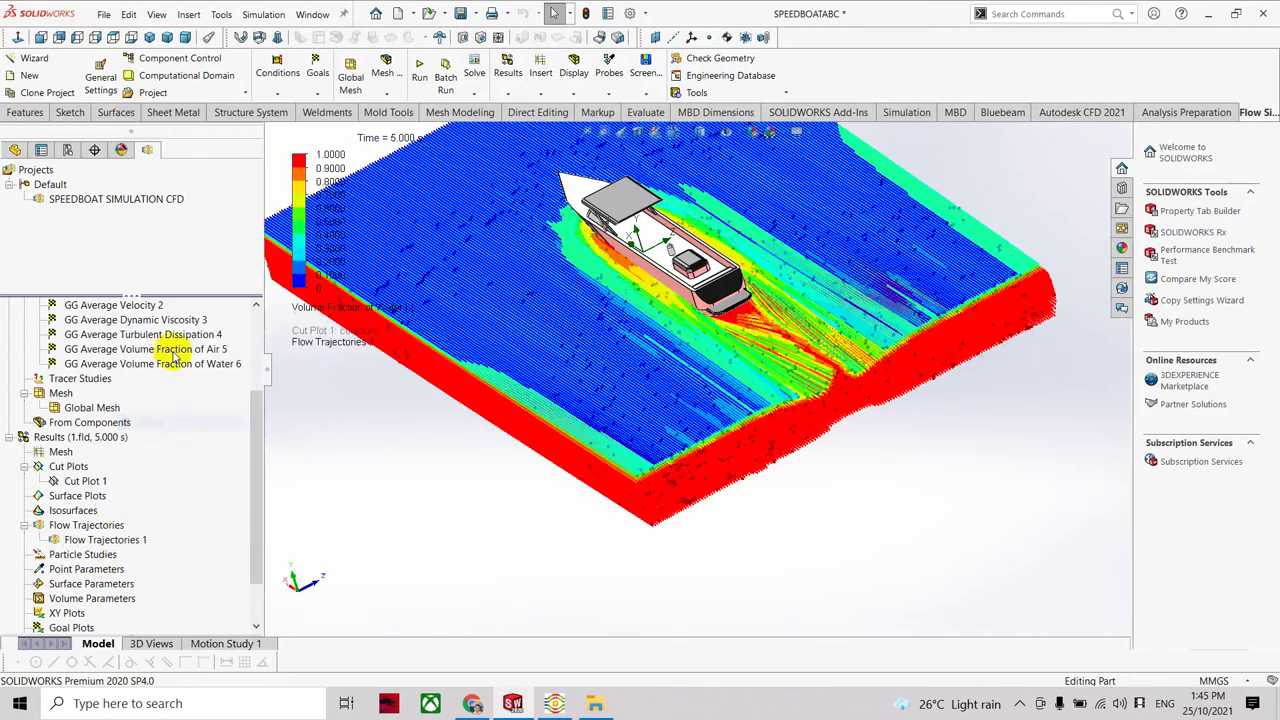
Save all documents, close SOLIDWORKS, and minimize the browser to reveal the Downloads folder.
left_click(103, 15)
left_click(284, 204)
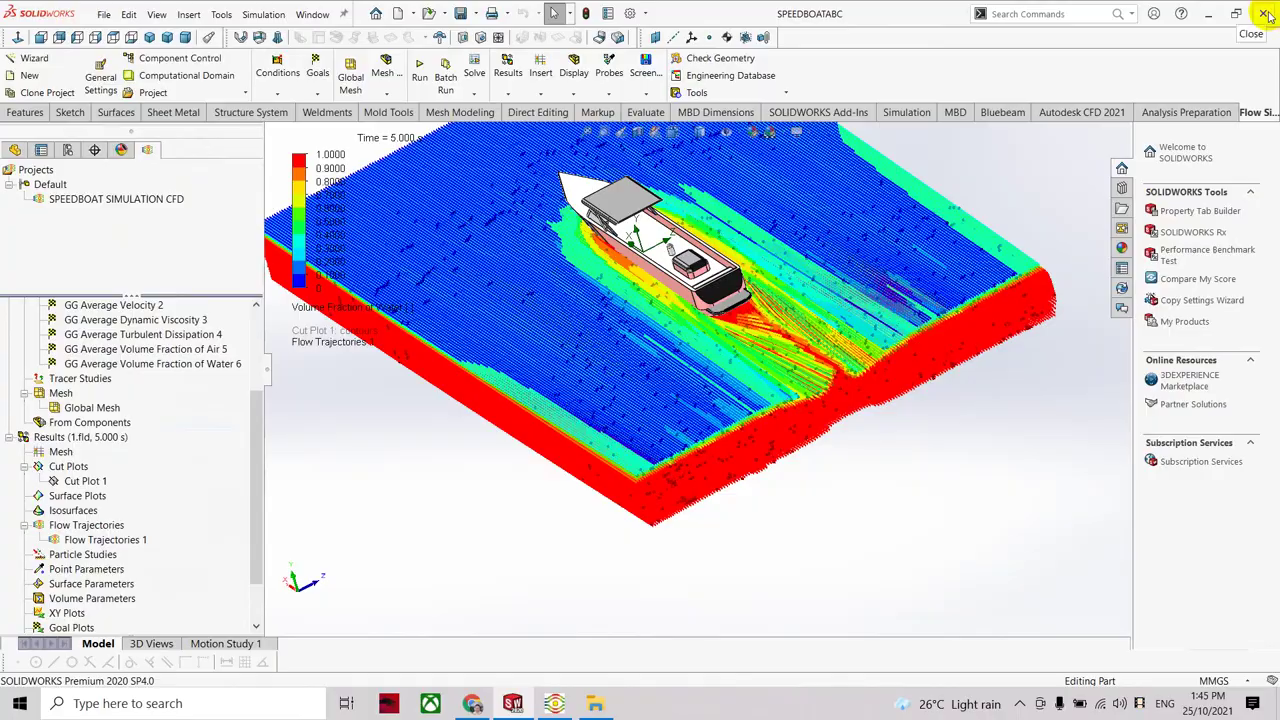
left_click(1265, 14)
left_click(563, 17)
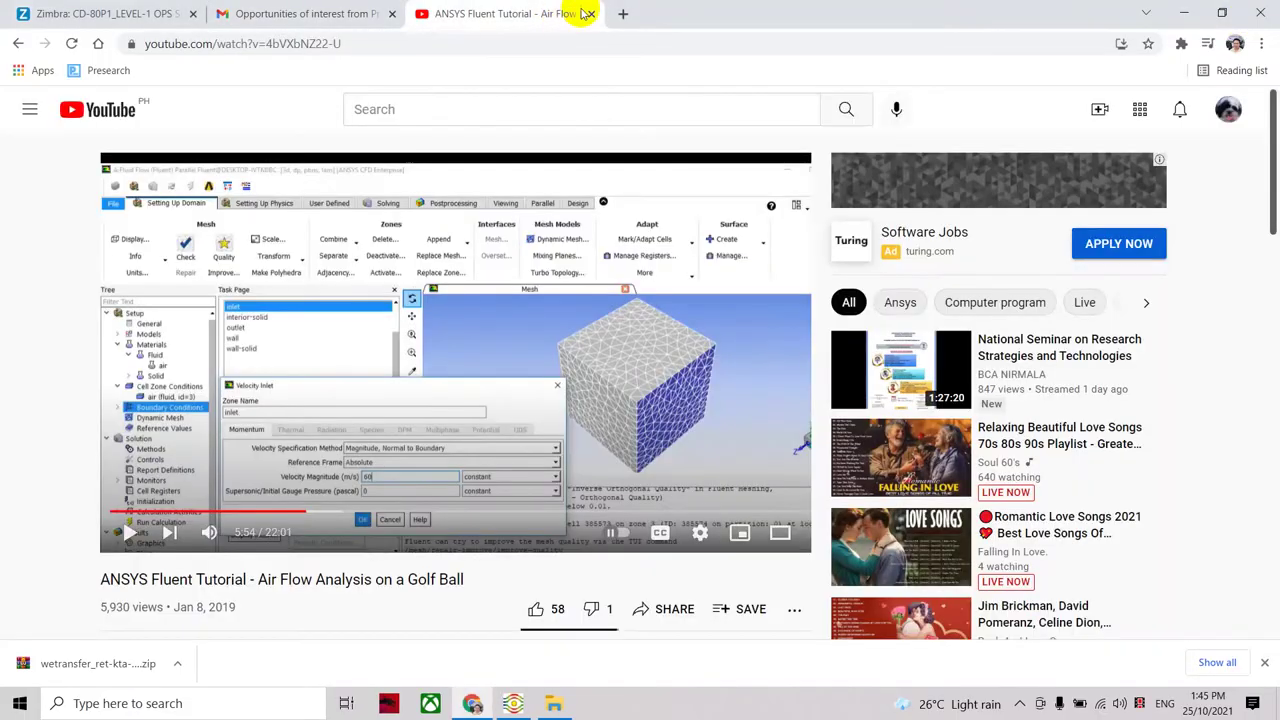
left_click(1184, 13)
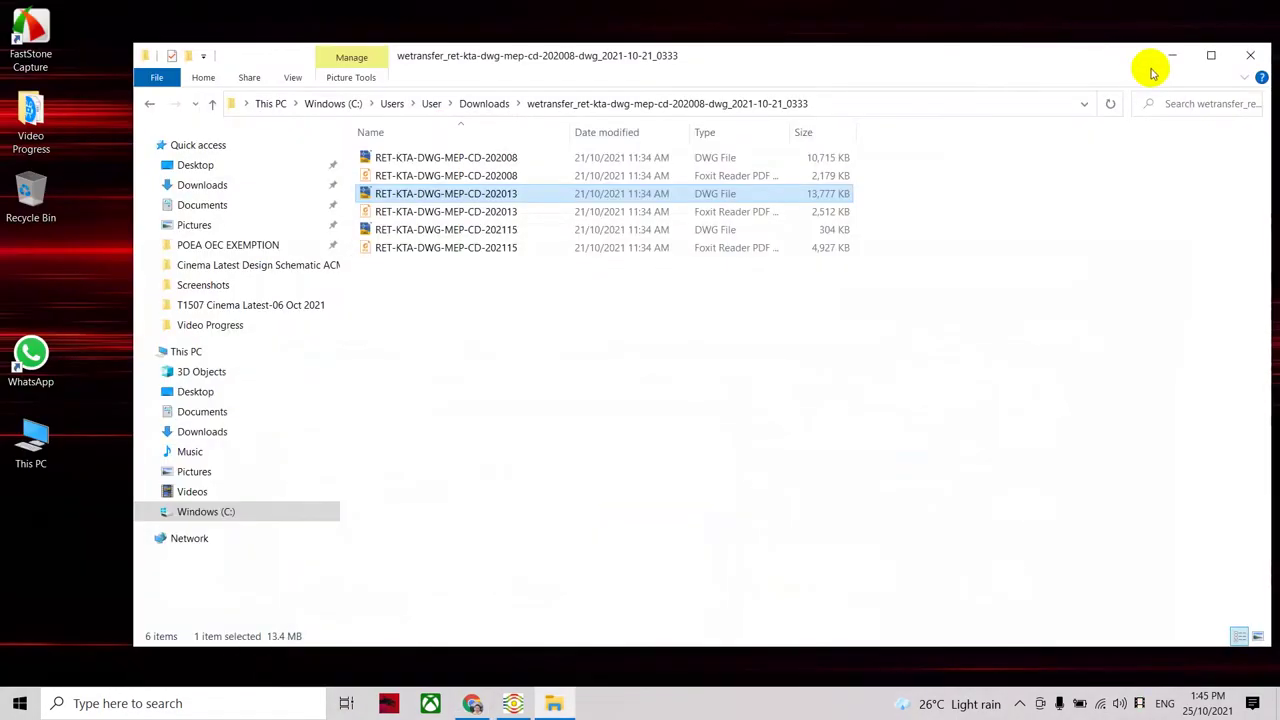